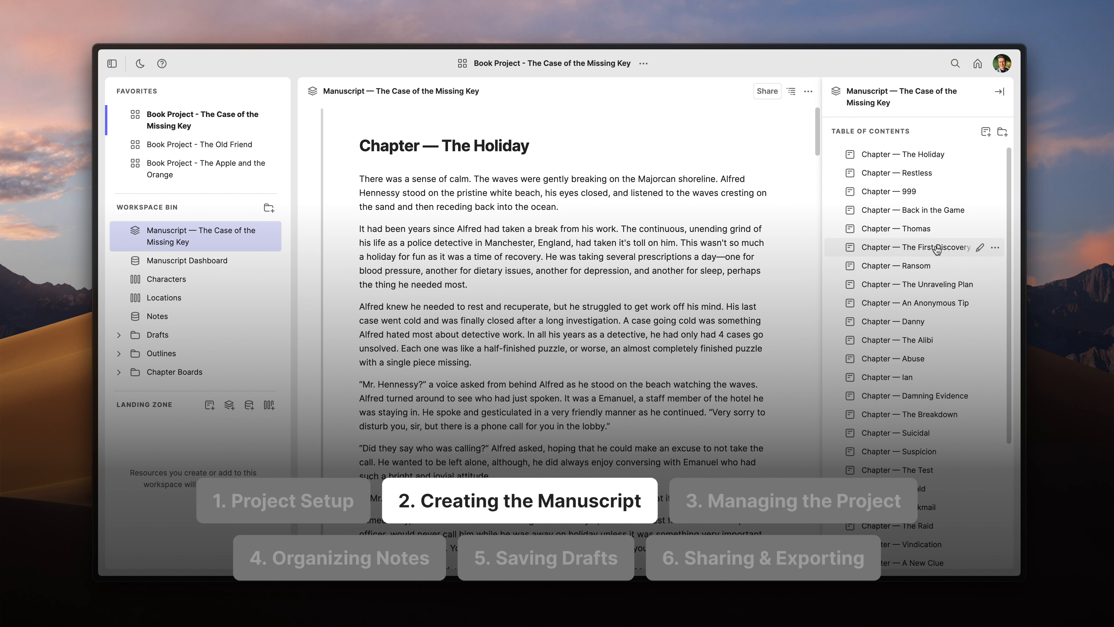
Step: Go to the chapter The First Discovery in the manuscript and move it above Thomas in the table of contents
click(937, 249)
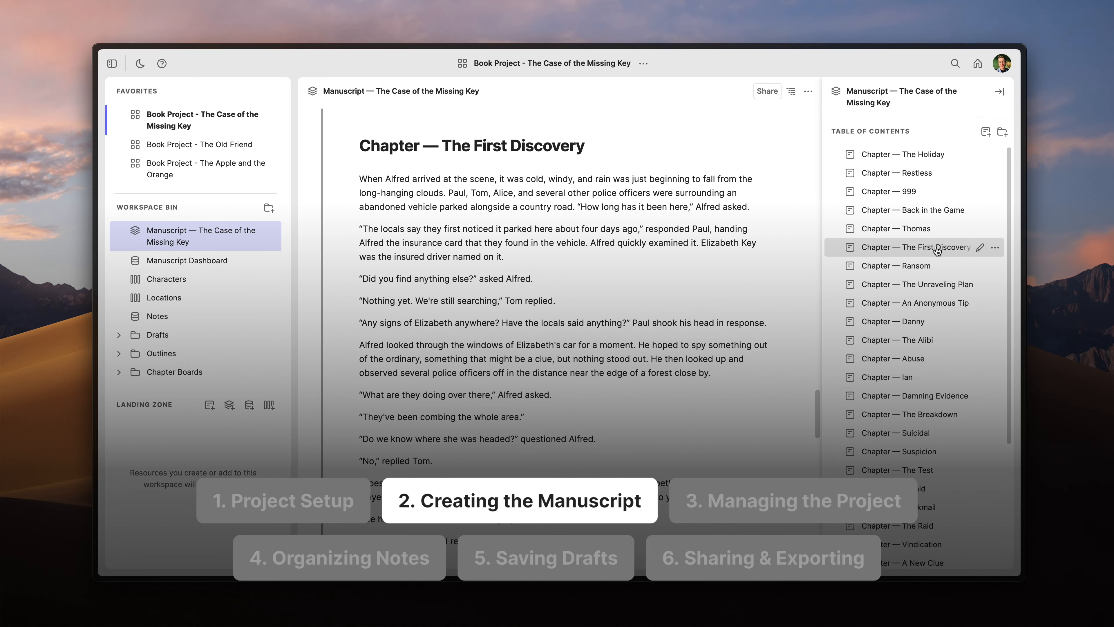
drag(938, 248, 943, 221)
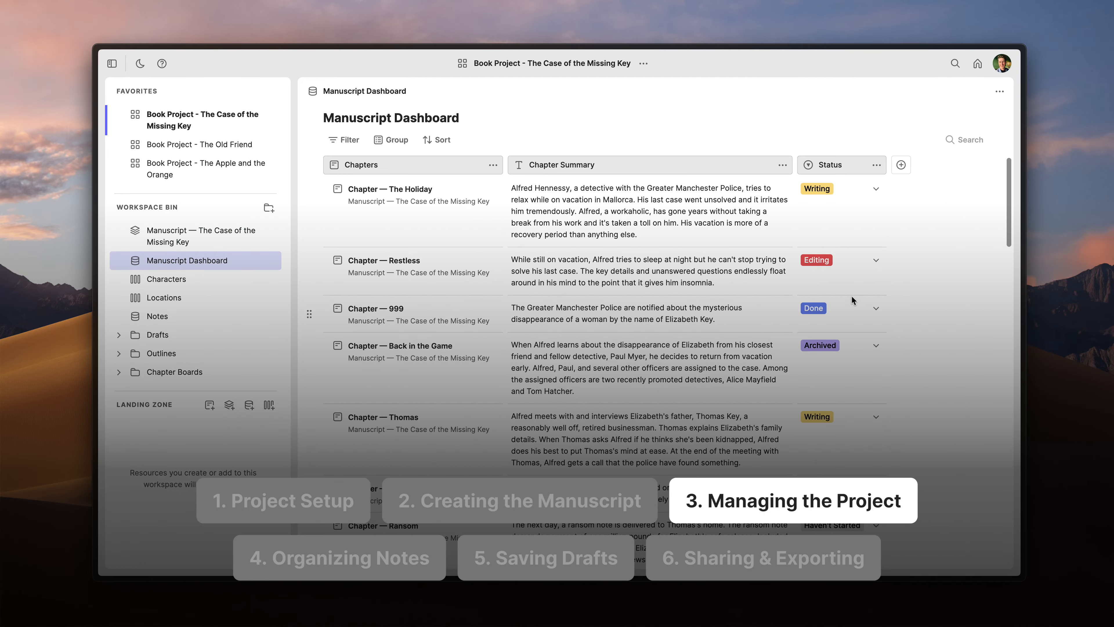
Step: Set the status of Chapter — Restless to Done in the Manuscript Dashboard
click(840, 283)
key(Down)
key(Down)
key(Down)
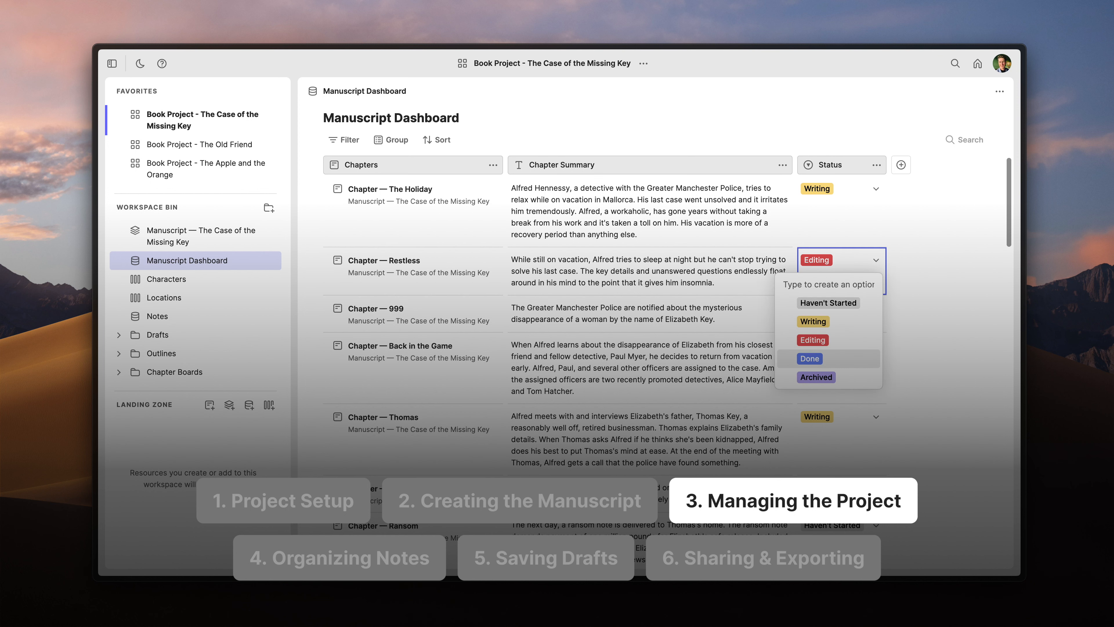
key(Return)
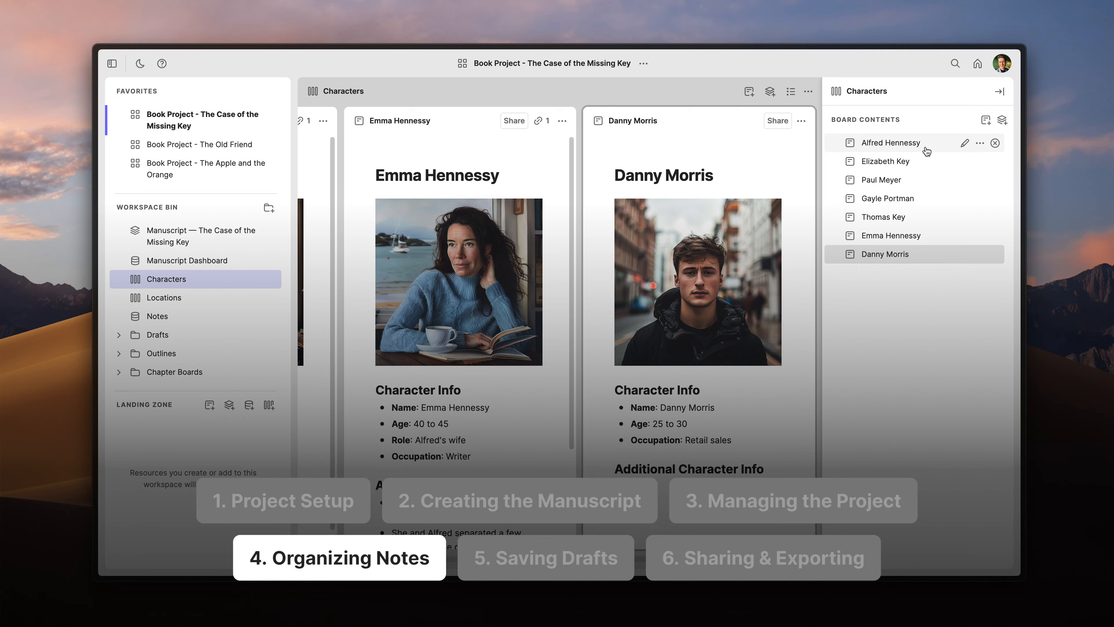
Step: Go to the first character's page on the Characters board and open the Fingerprint Analysis entry in Notes
click(925, 149)
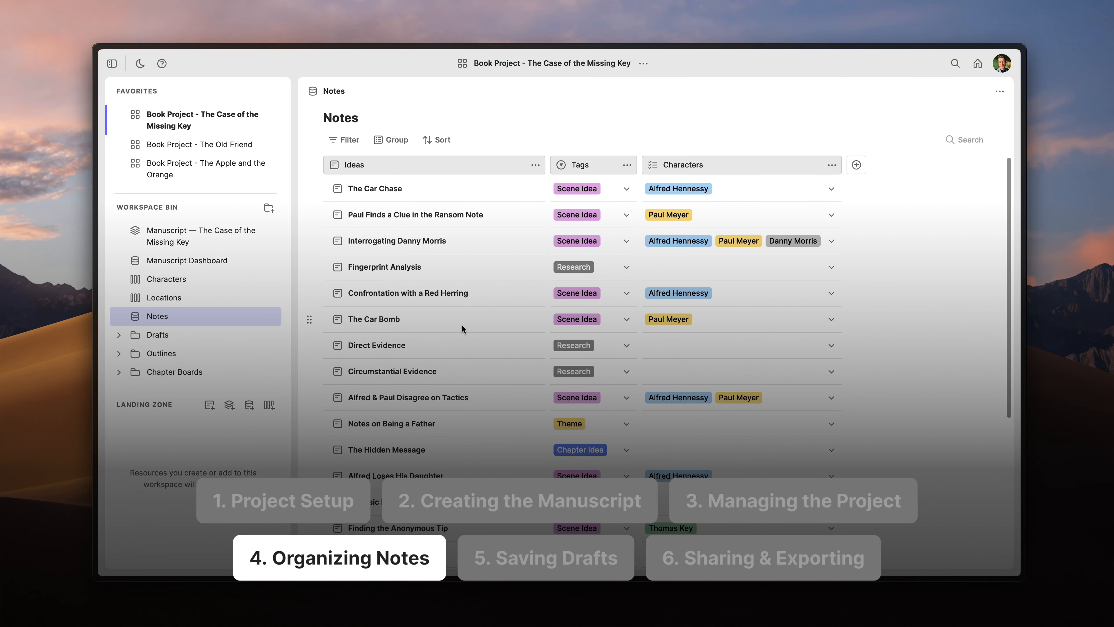
click(404, 273)
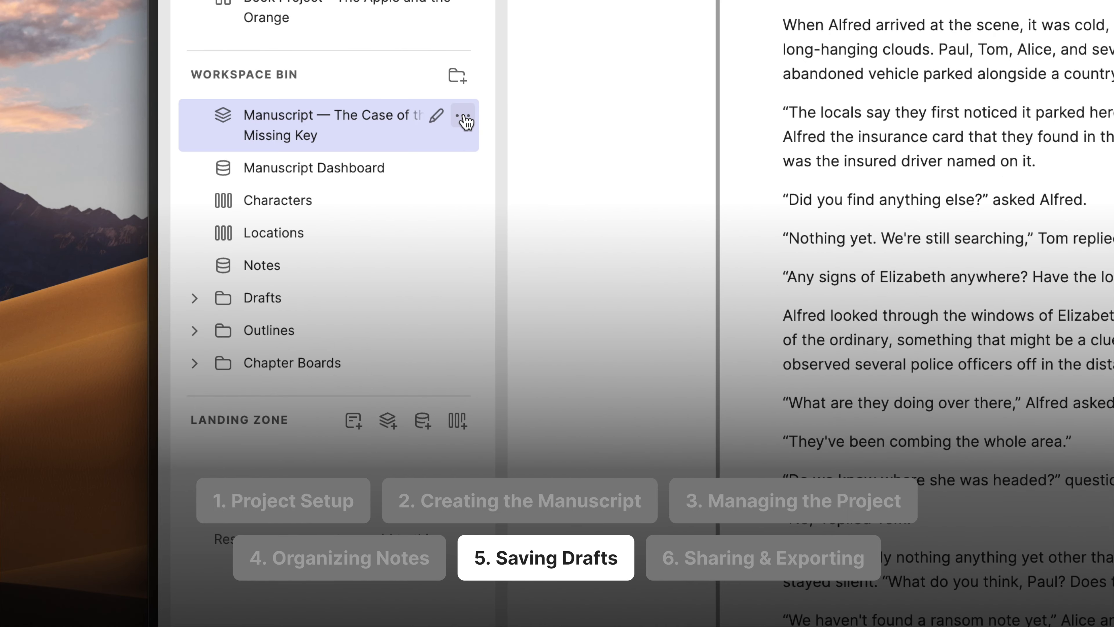
Step: Open the manuscript's options and its sharing settings
click(463, 115)
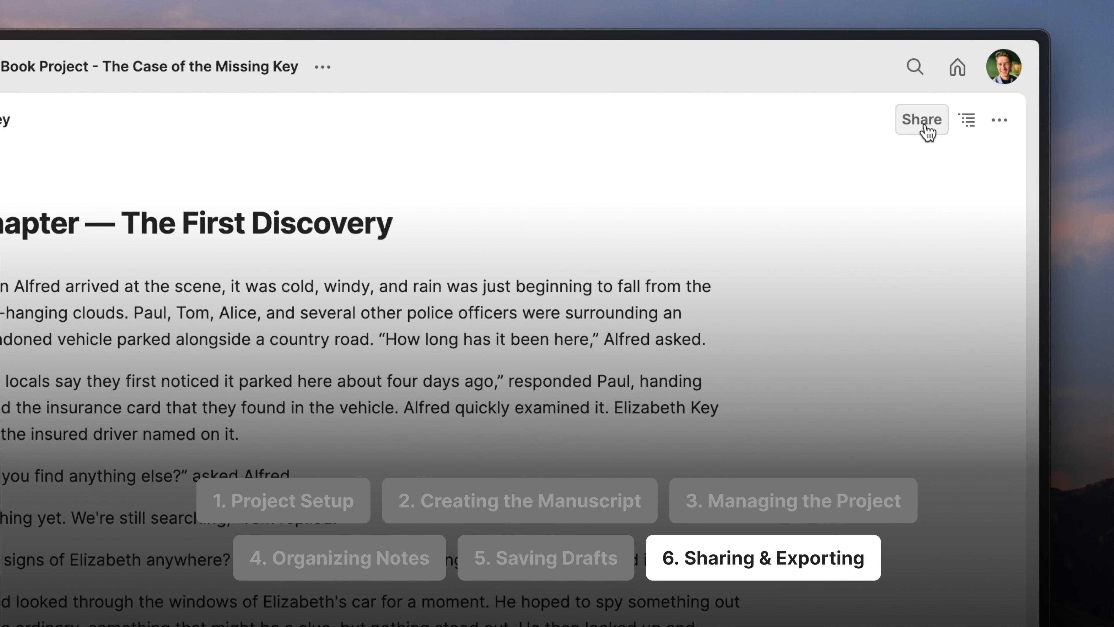
click(926, 127)
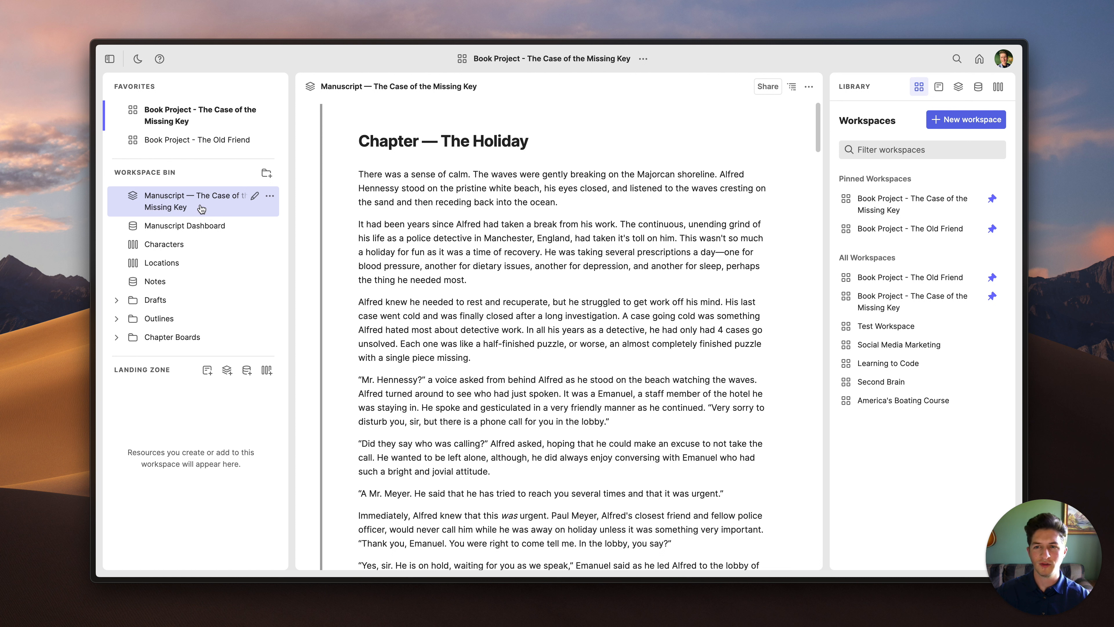
Step: Create a new workspace and name it Book Project - The Apple and Orange
click(971, 128)
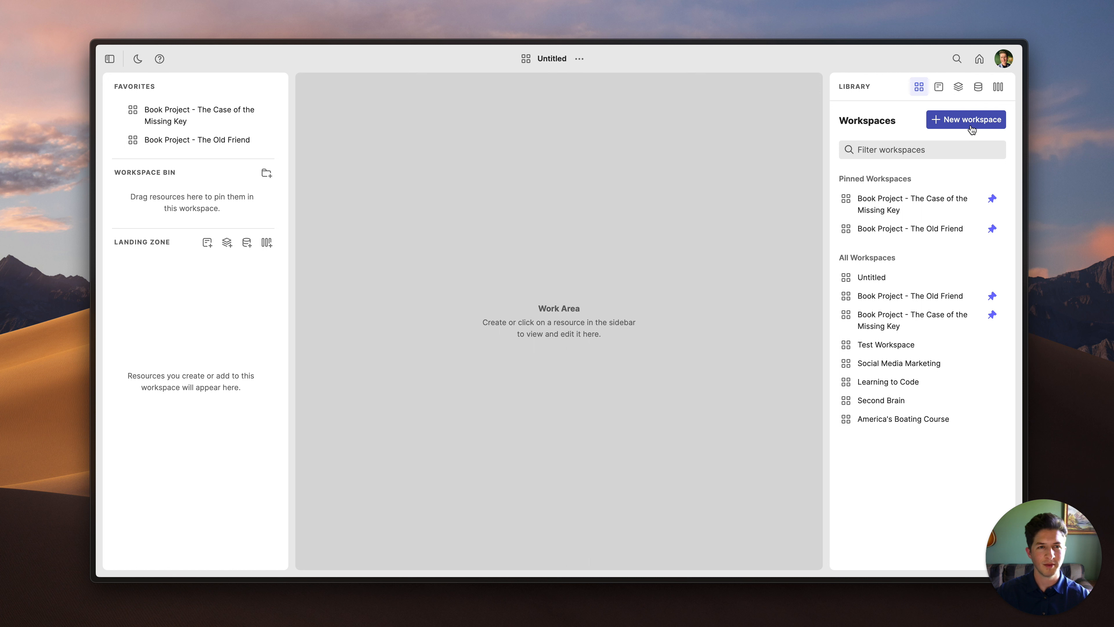
click(981, 65)
click(982, 65)
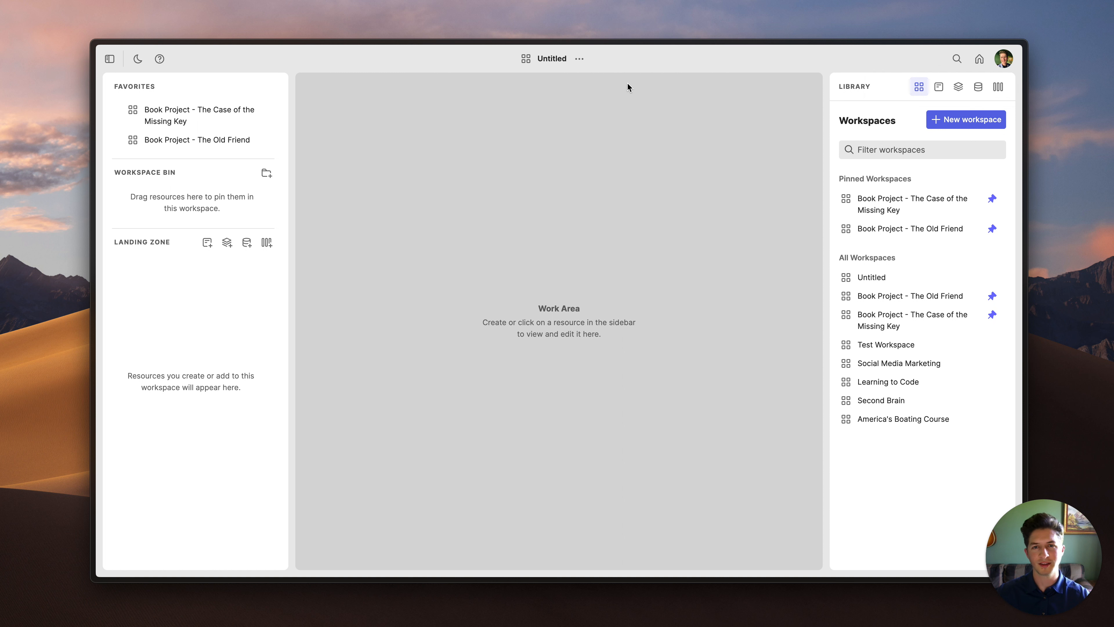
click(544, 60)
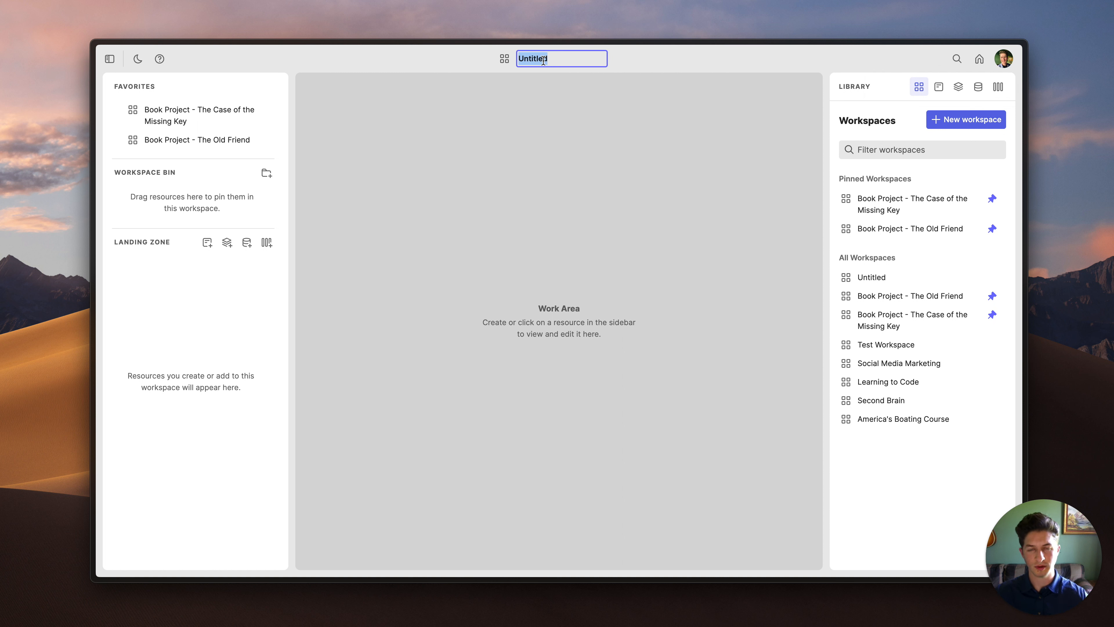
text(Book P)
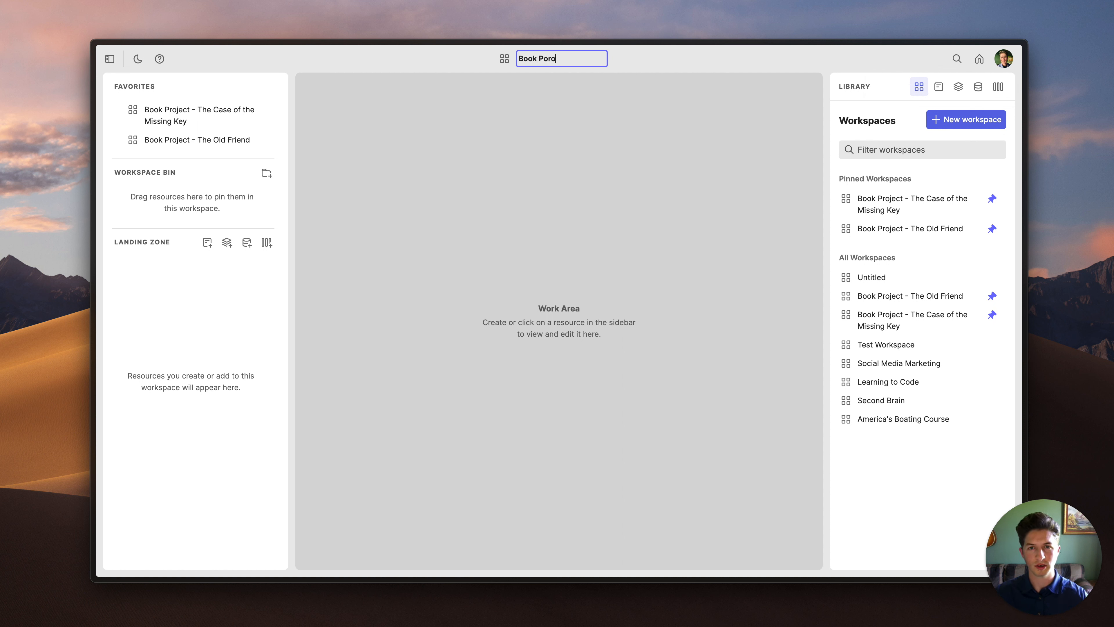
text(o)
key(BackSpace)
text(roject)
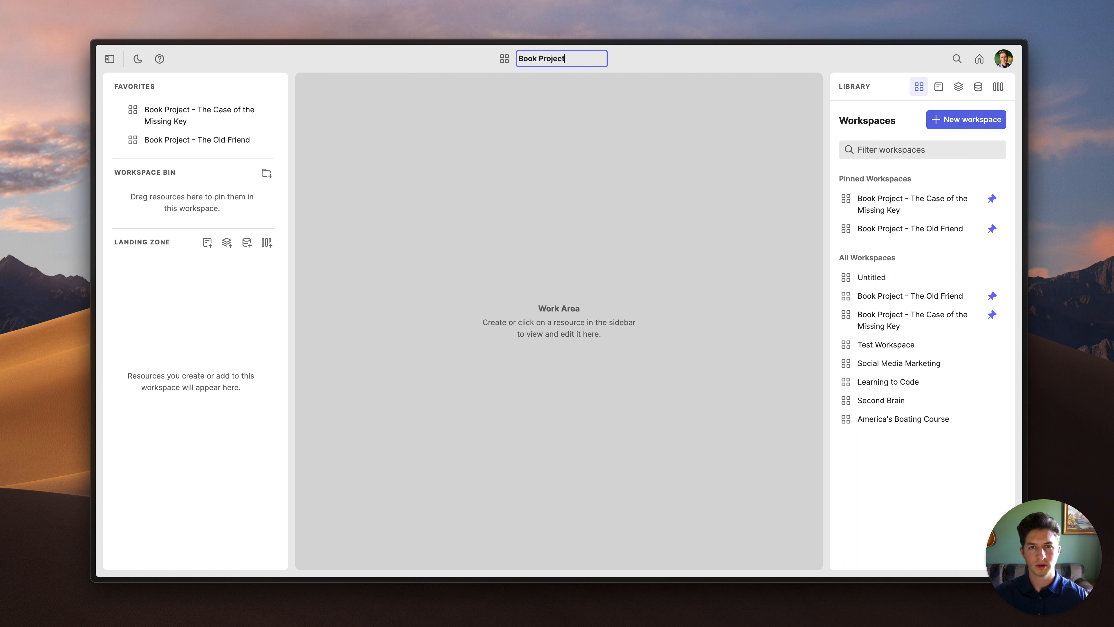
text( - The Apple and Oran)
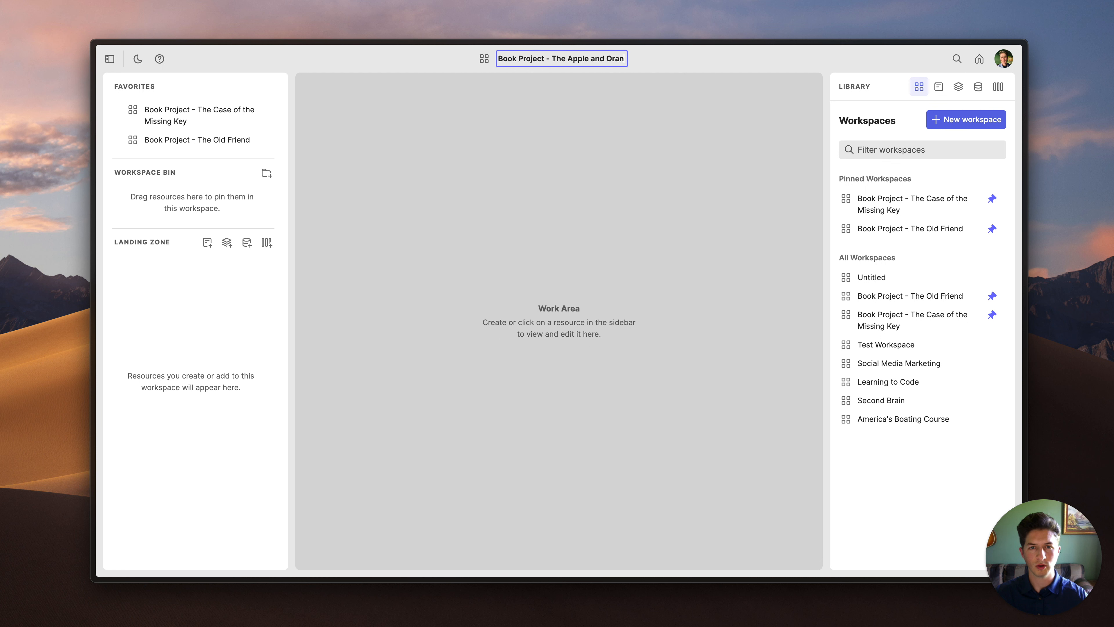
text(ge)
key(Return)
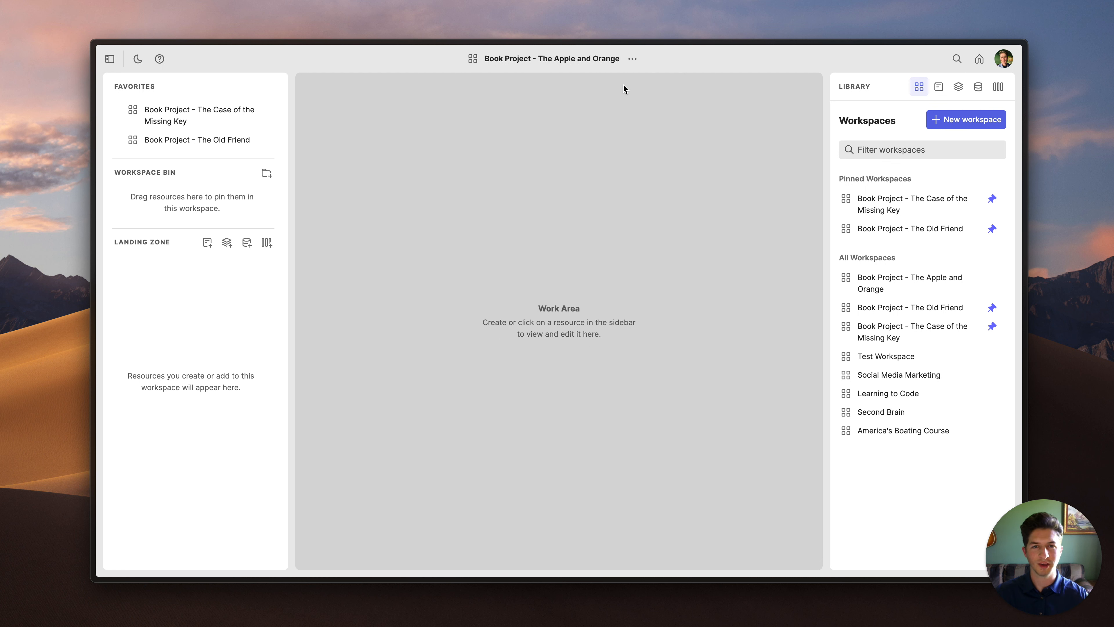
Step: Add the Book Project - The Apple and Orange workspace to the favorites
click(633, 59)
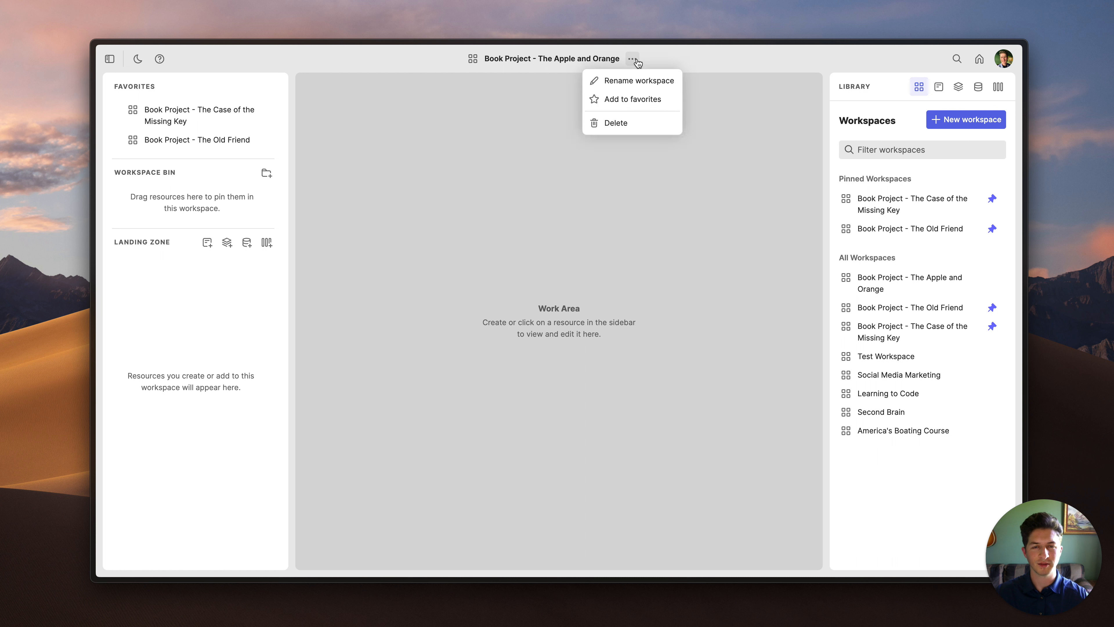
click(634, 101)
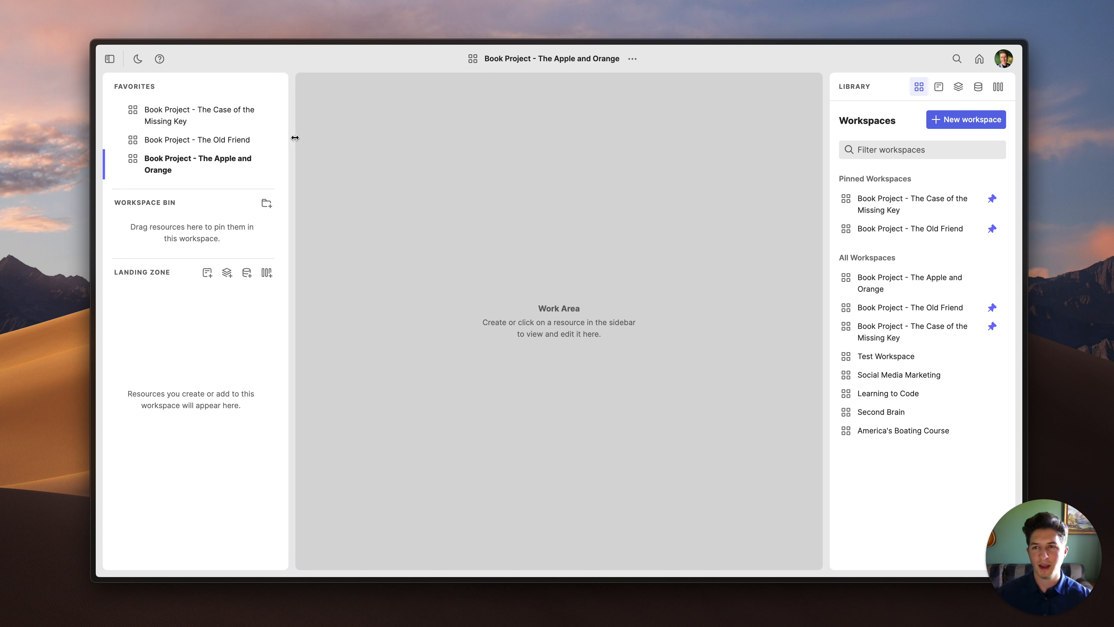
Step: Switch between the Missing Key and Apple and Orange favorites, hide the library, and end in the Missing Key workspace
click(195, 118)
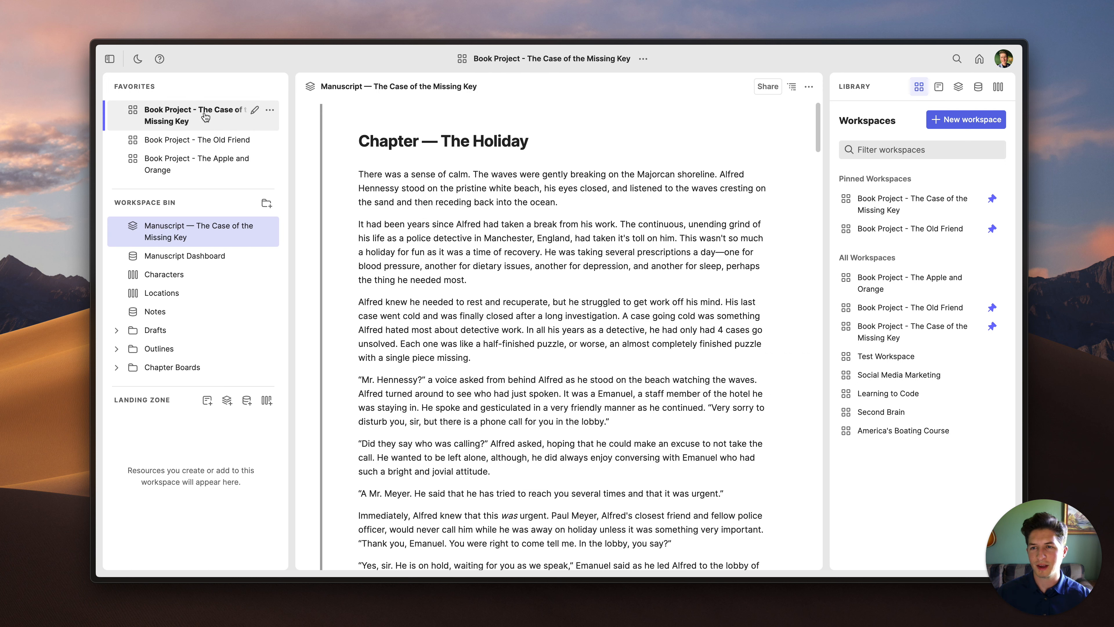
click(185, 172)
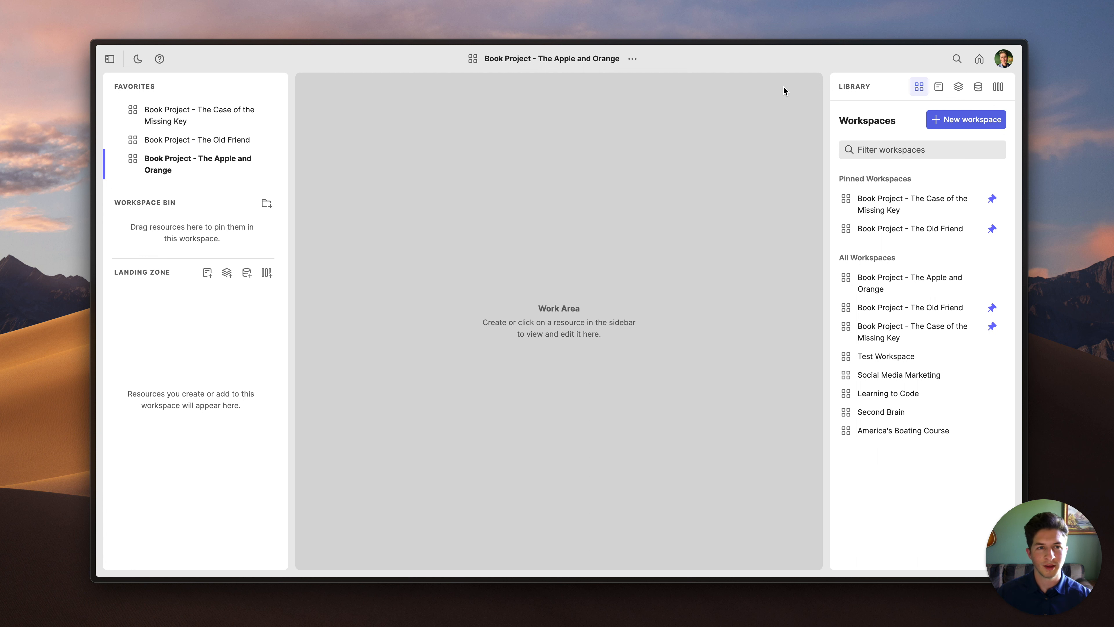
click(980, 63)
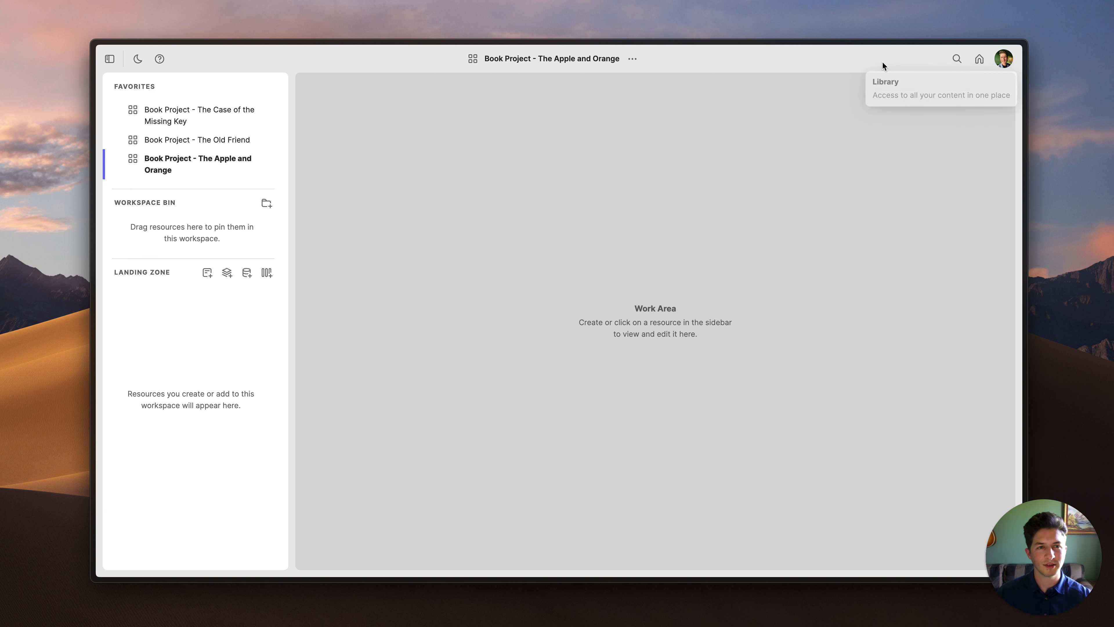
click(201, 123)
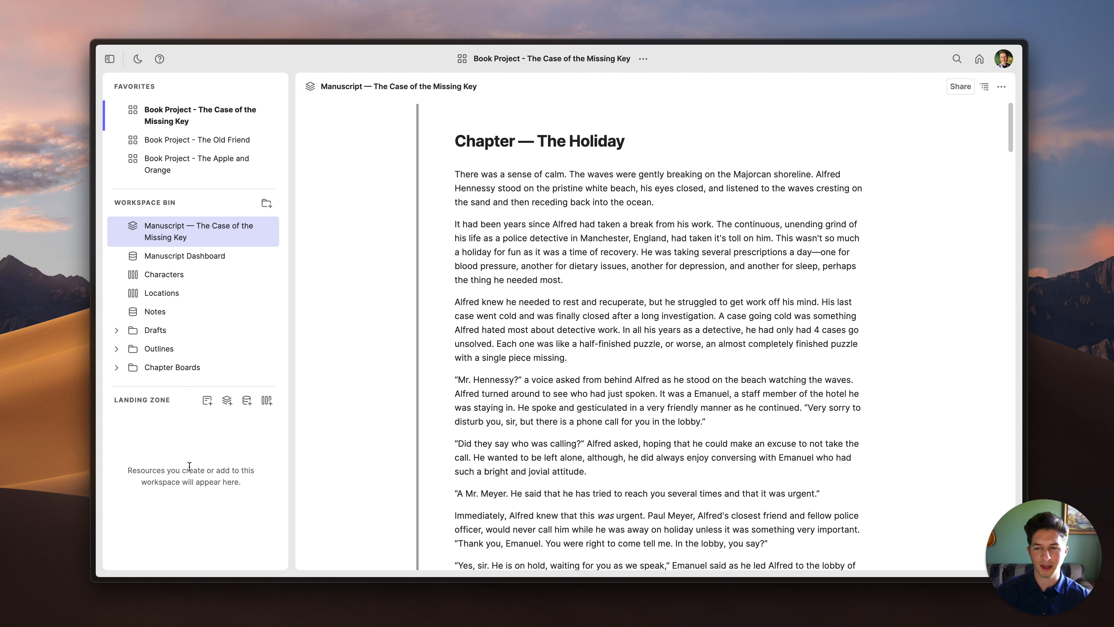
Step: Show the library's pages and open the pinned Todo List page in the workspace
click(985, 63)
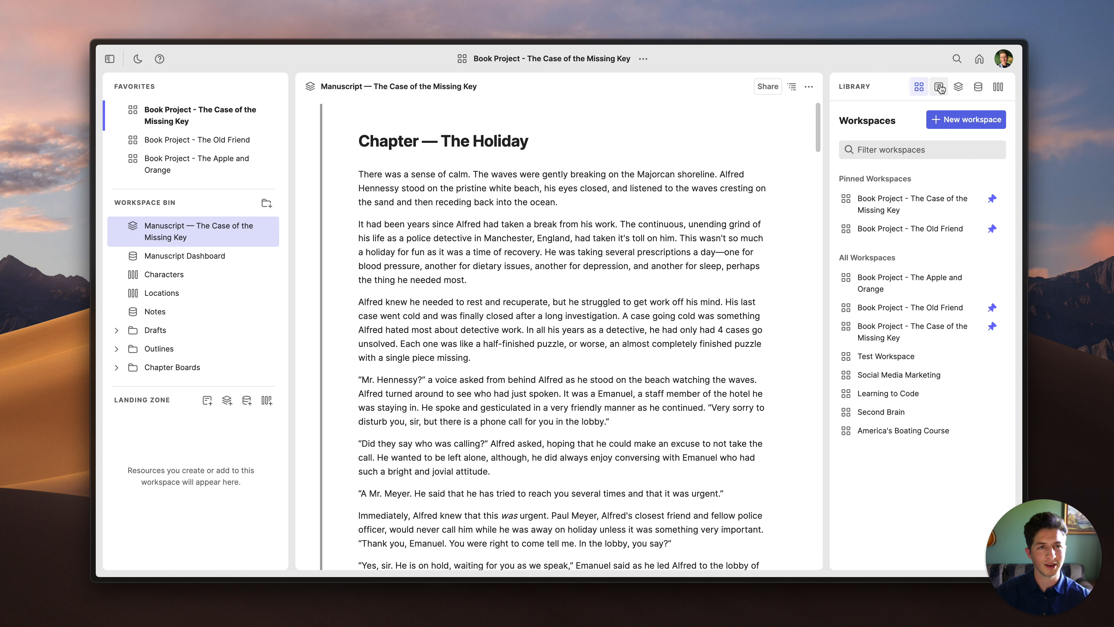
click(939, 87)
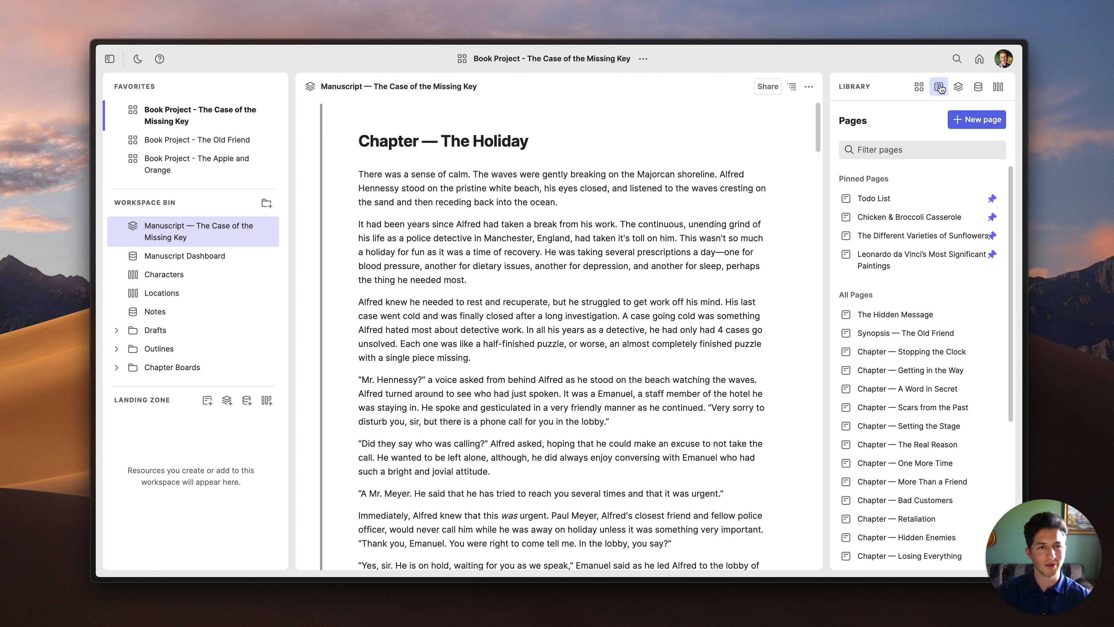
click(899, 200)
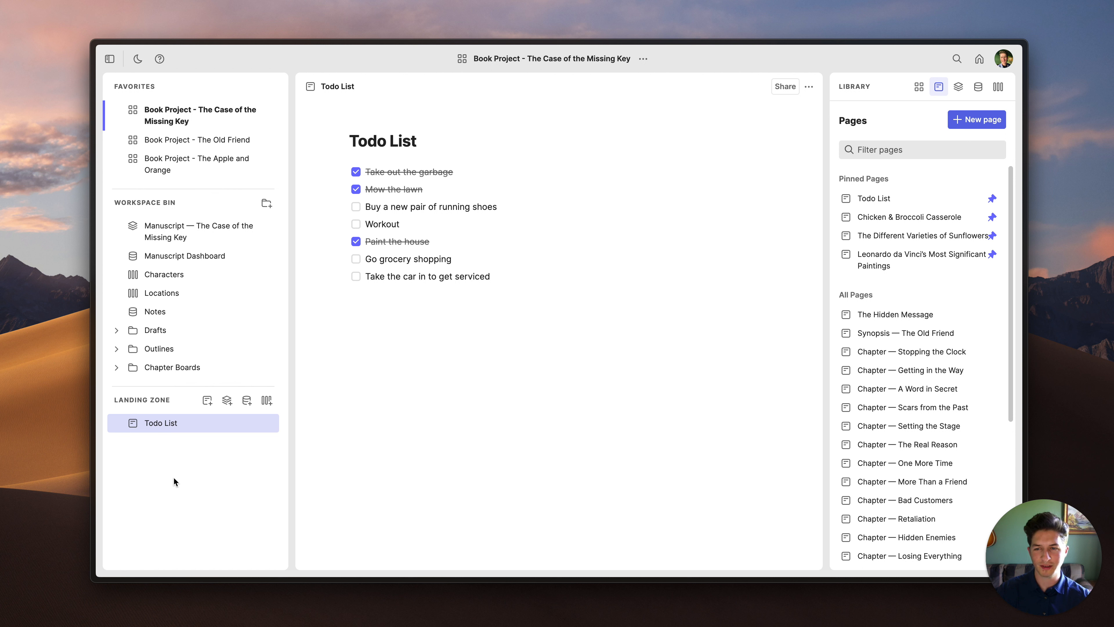
Step: Create two new pages and one new stack in the Landing Zone
click(209, 405)
click(209, 405)
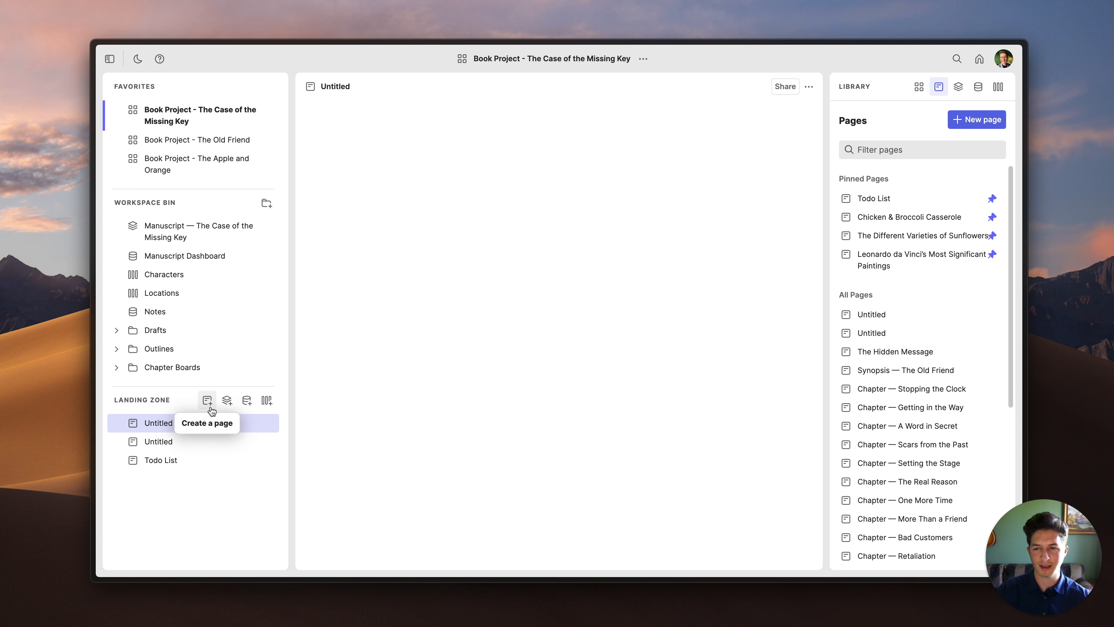
click(226, 400)
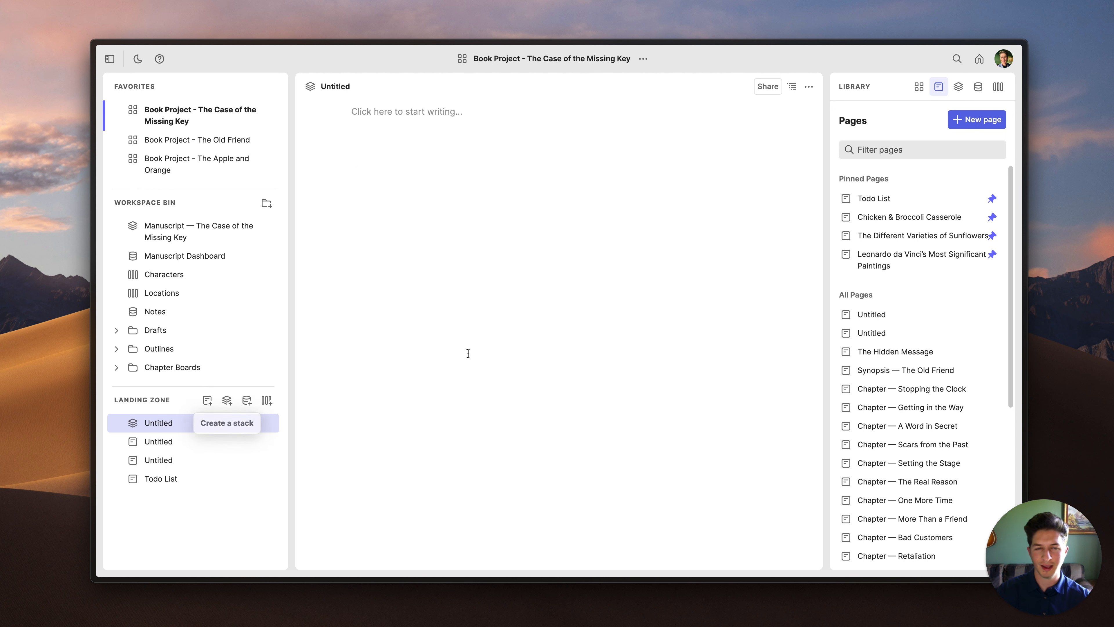
Step: Open the pinned pages on Leonardo da Vinci's paintings, sunflower varieties, and Chicken & Broccoli Casserole from the library
click(882, 265)
click(891, 237)
click(893, 218)
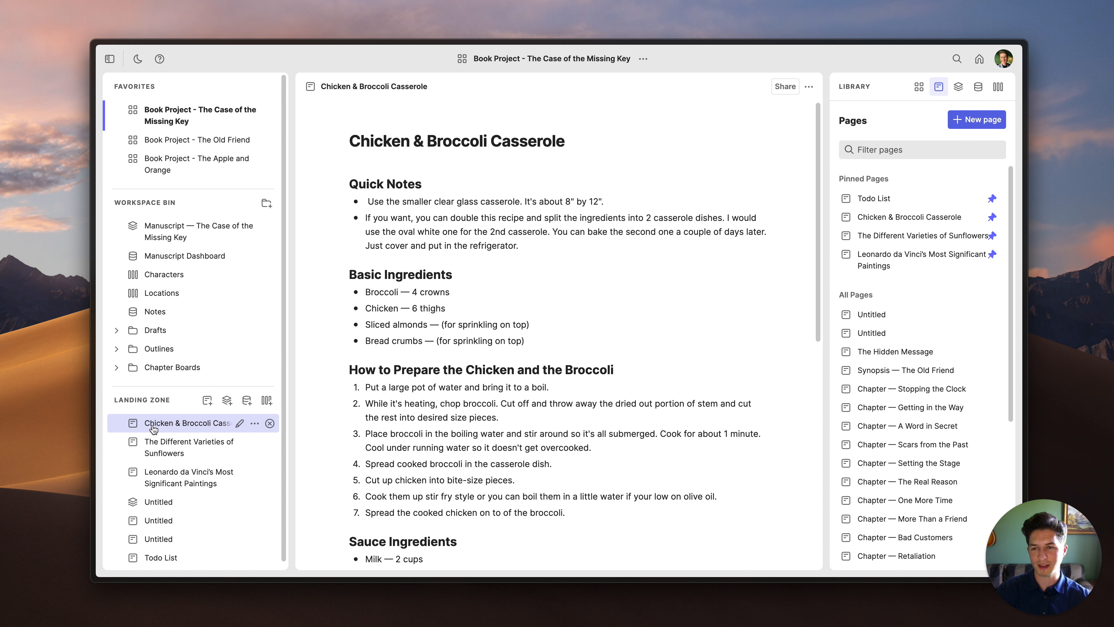
Step: Move Chicken & Broccoli Casserole from the Landing Zone to the end of the Workspace Bin, and remove it from the list
drag(176, 425, 179, 377)
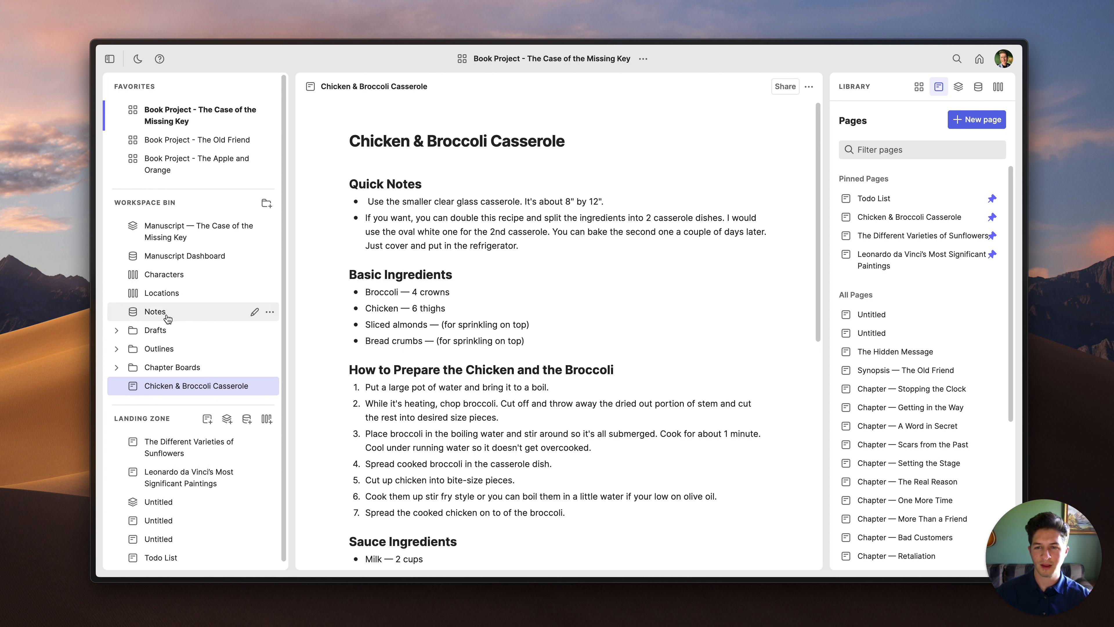
click(270, 389)
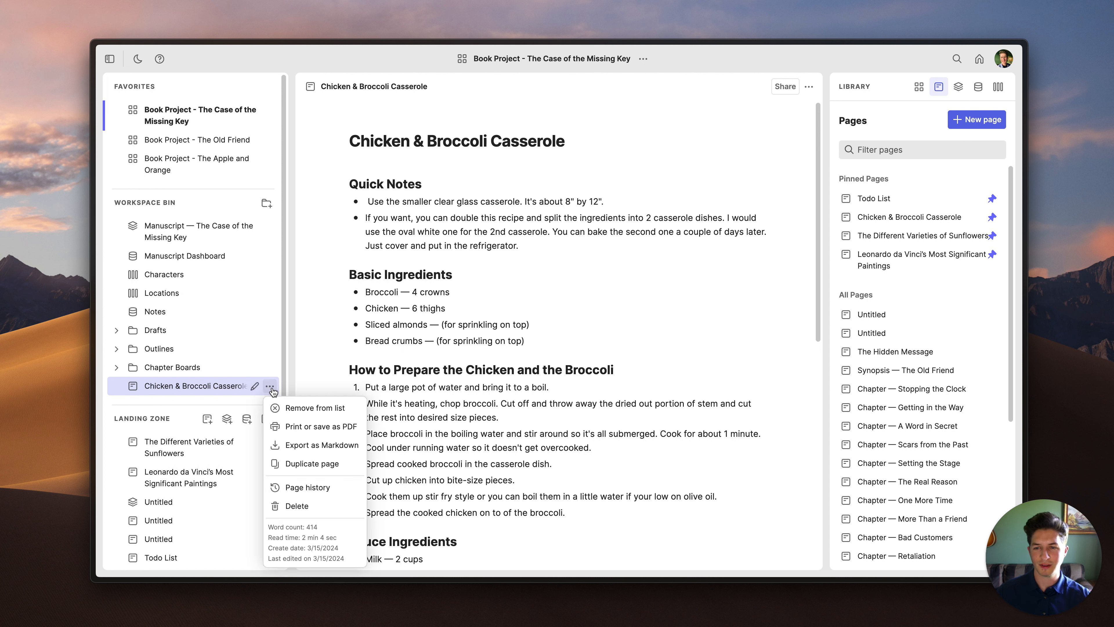
click(295, 410)
Step: Remove every remaining item from the Landing Zone
click(269, 424)
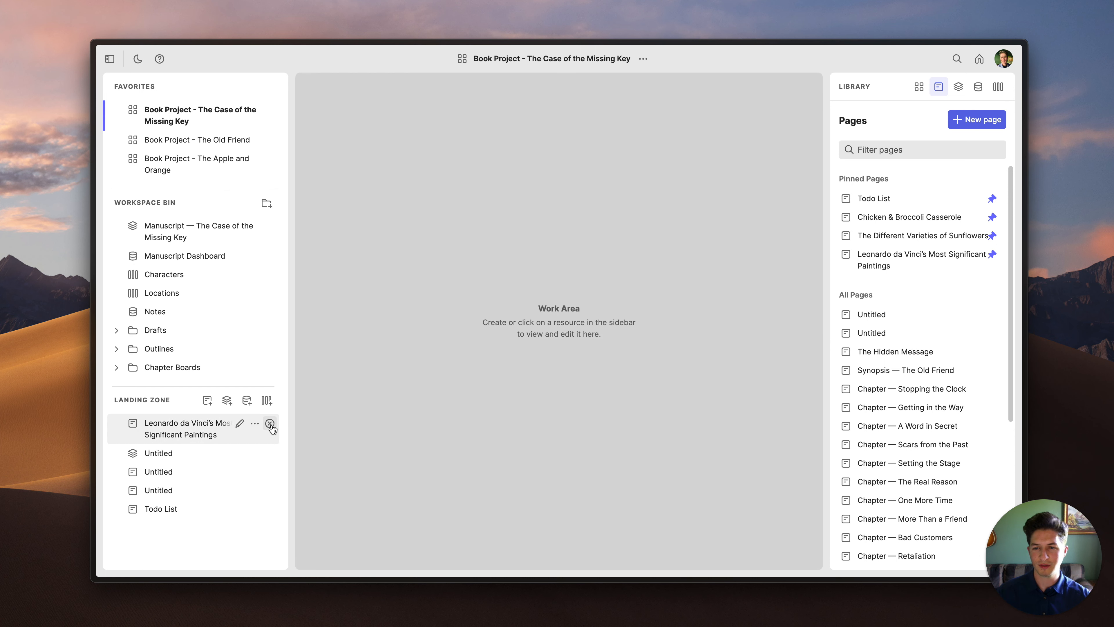
click(269, 424)
click(269, 424)
click(269, 423)
click(269, 424)
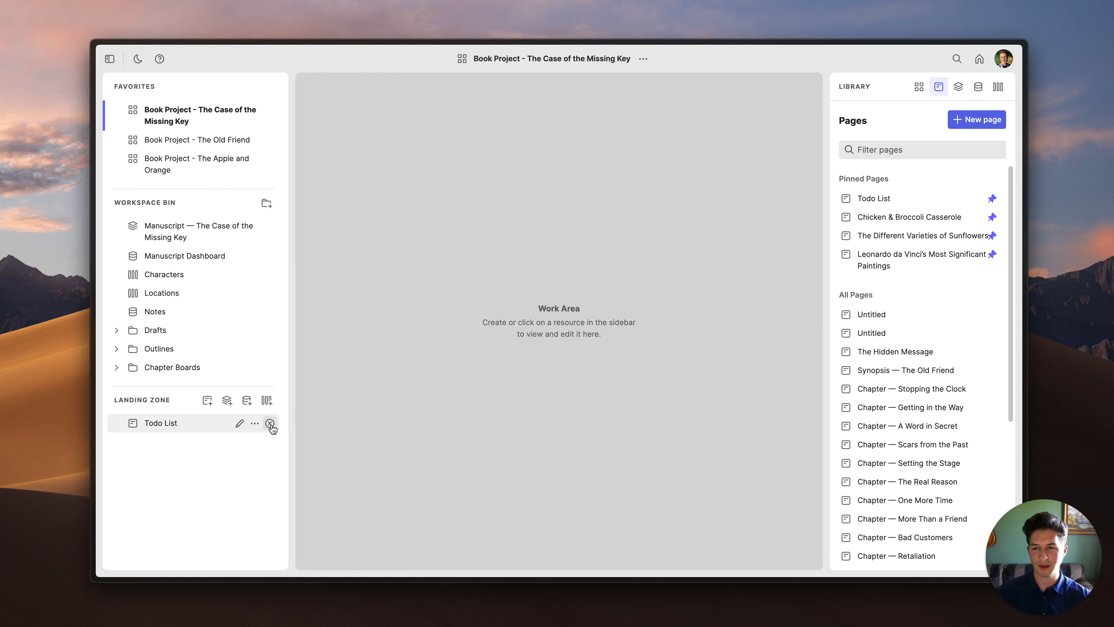
click(270, 424)
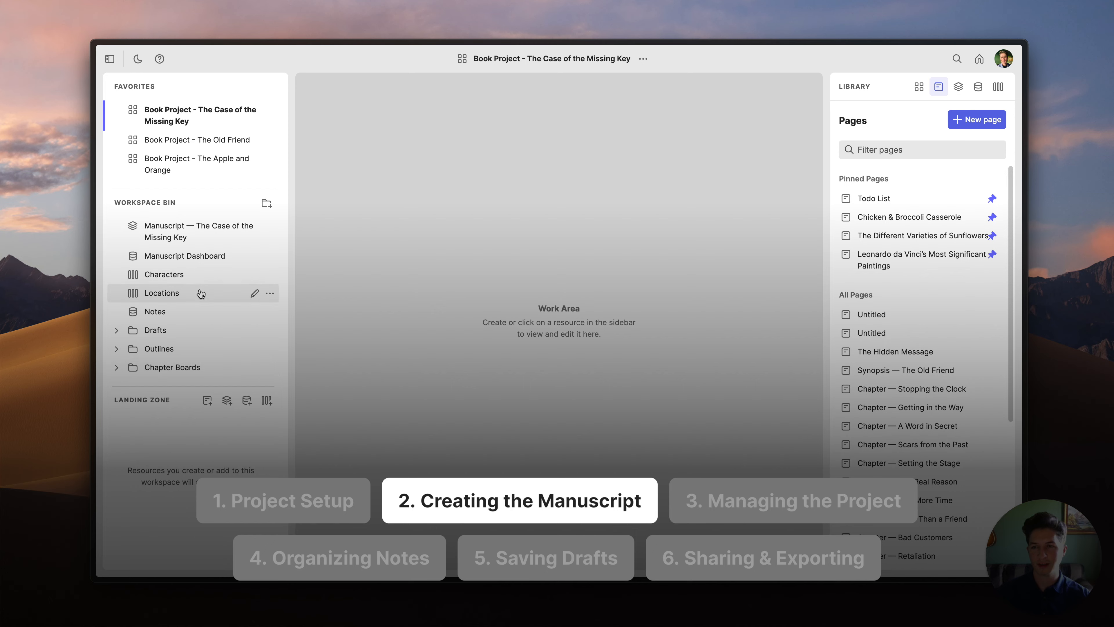
Step: View the Case of the Missing Key manuscript, and create a new page in the Landing Zone named Manuscript
click(200, 238)
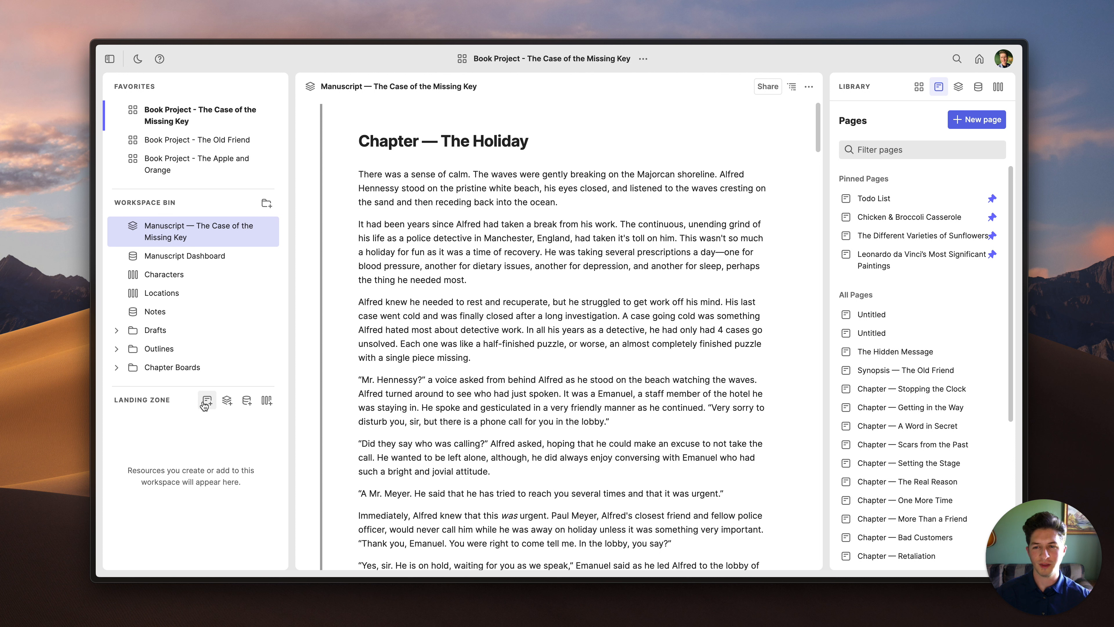
click(204, 403)
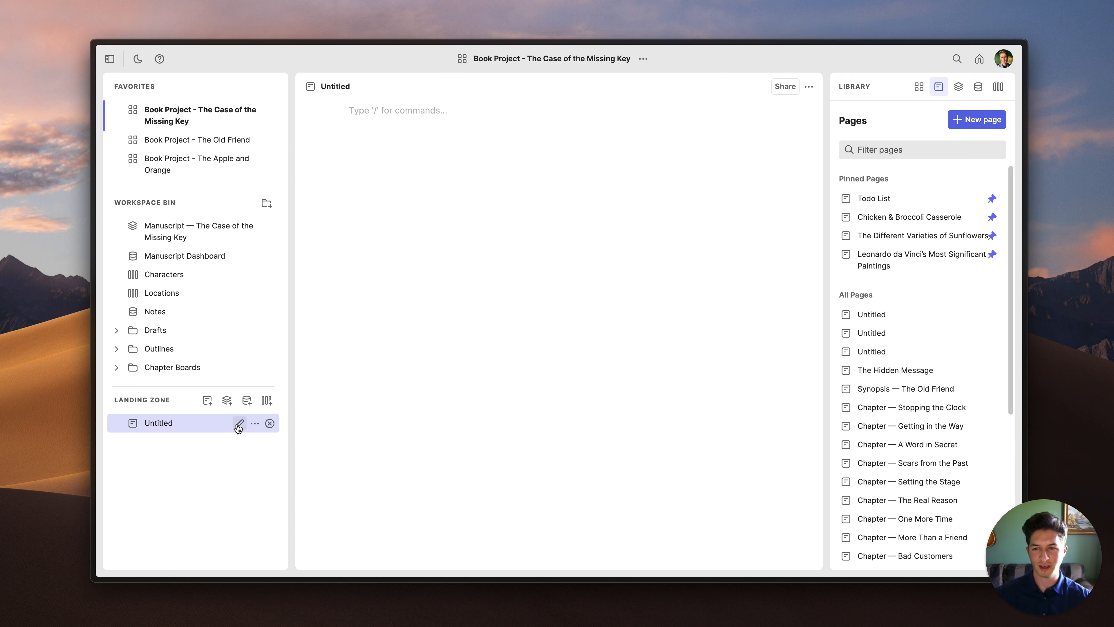
click(237, 424)
text(Manu)
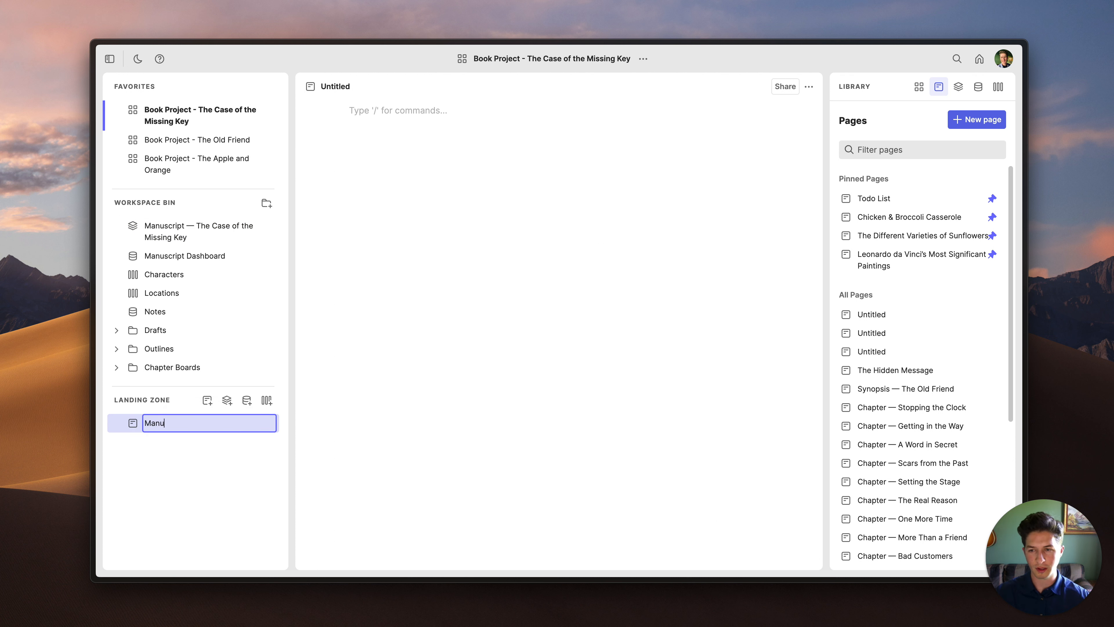
text(script)
key(Return)
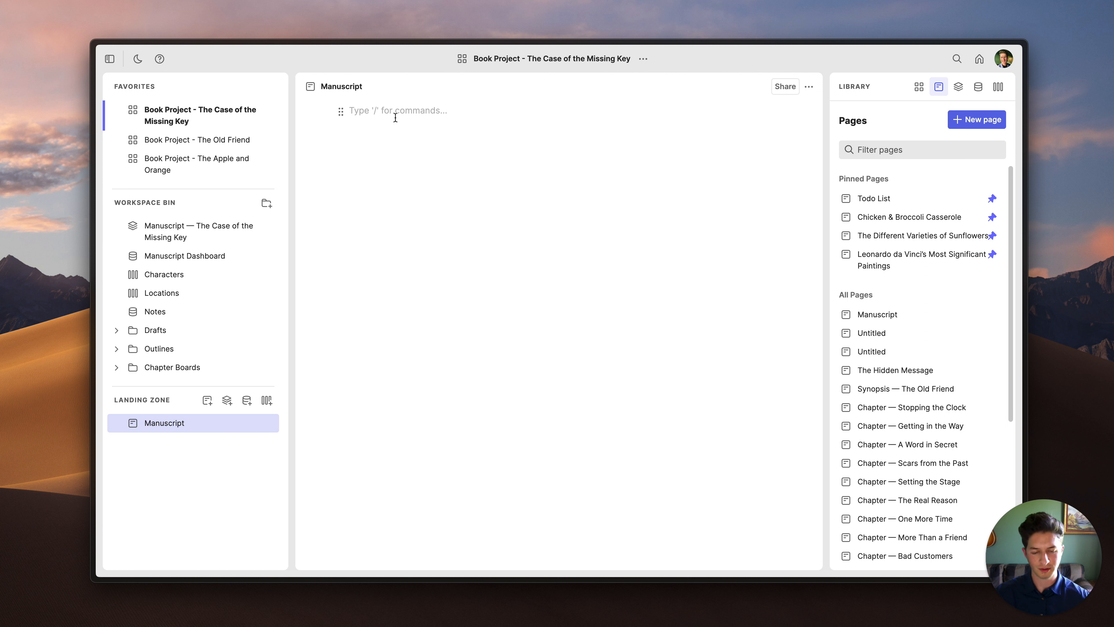
Step: Add a Heading 1 reading "Chapter 1" at the start of the Manuscript page
text(/)
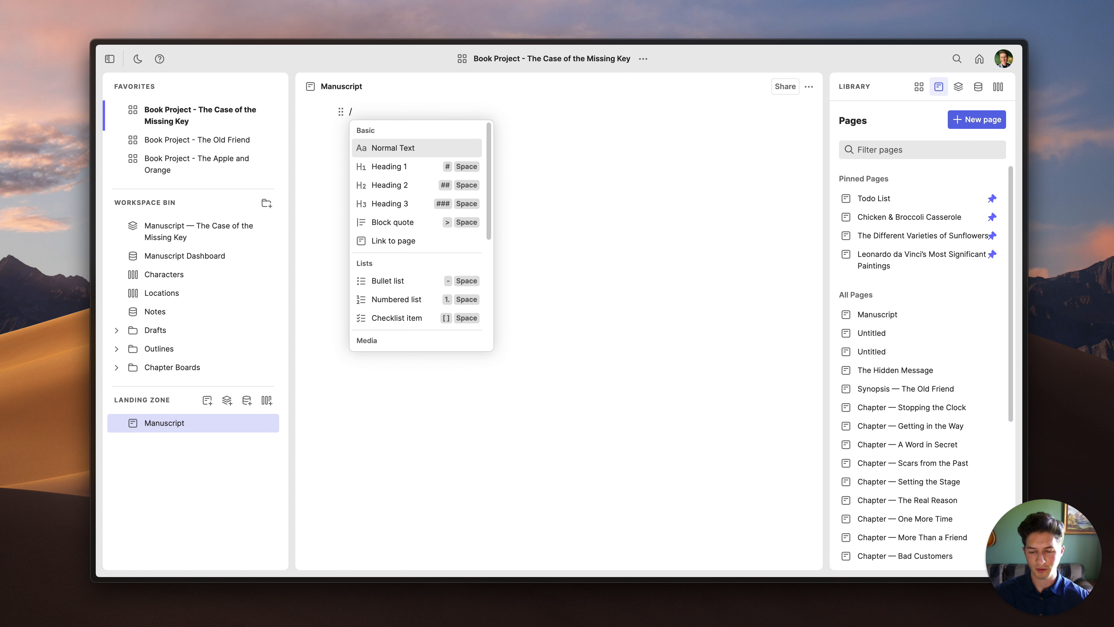
text(head)
key(Return)
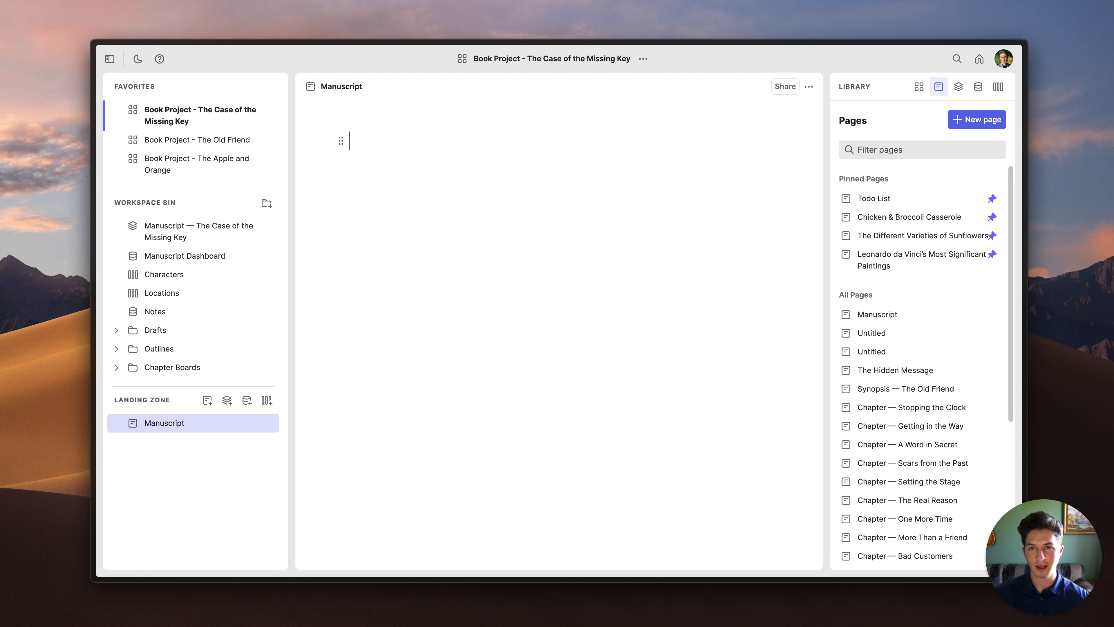
text(Chapter 1)
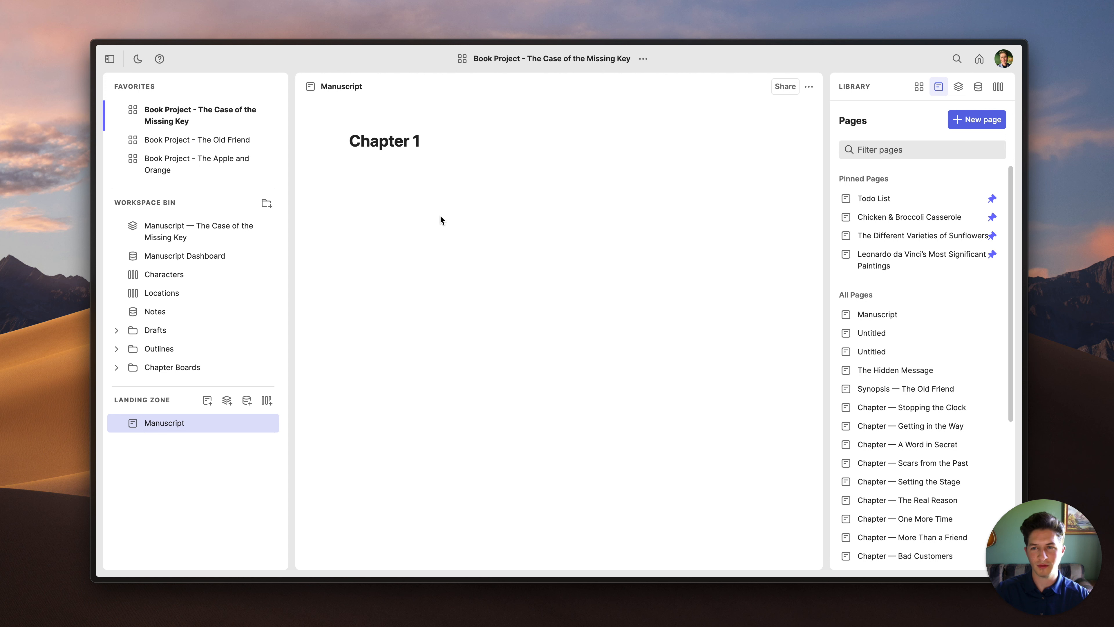
Step: Open the Case of the Missing Key manuscript stack and look through its full table of contents
click(204, 237)
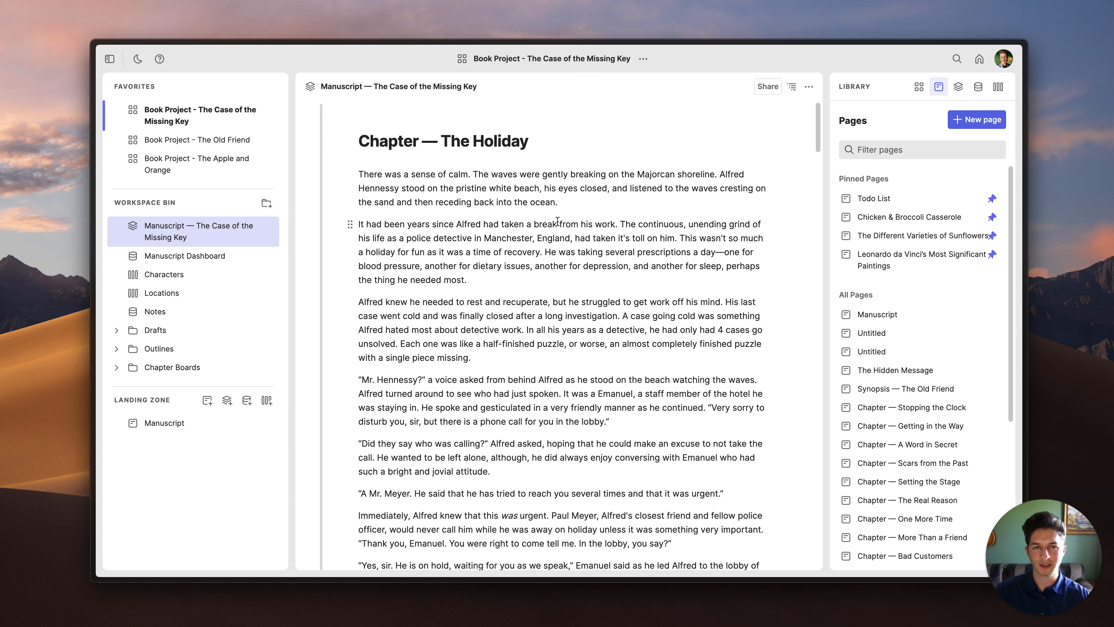
click(792, 87)
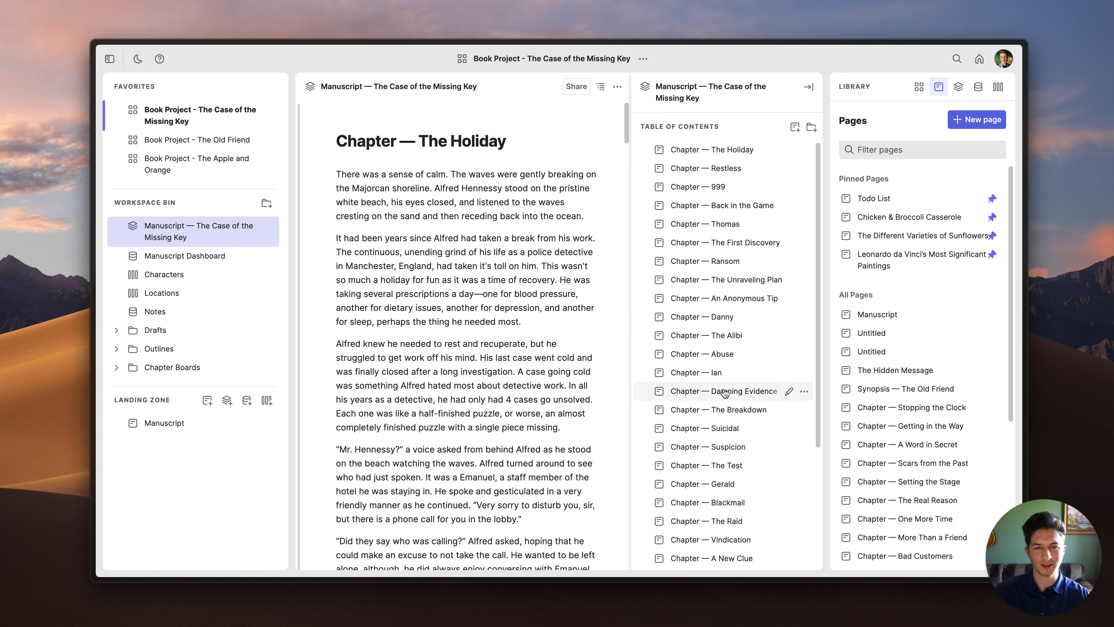
scroll(702, 290, down, 5)
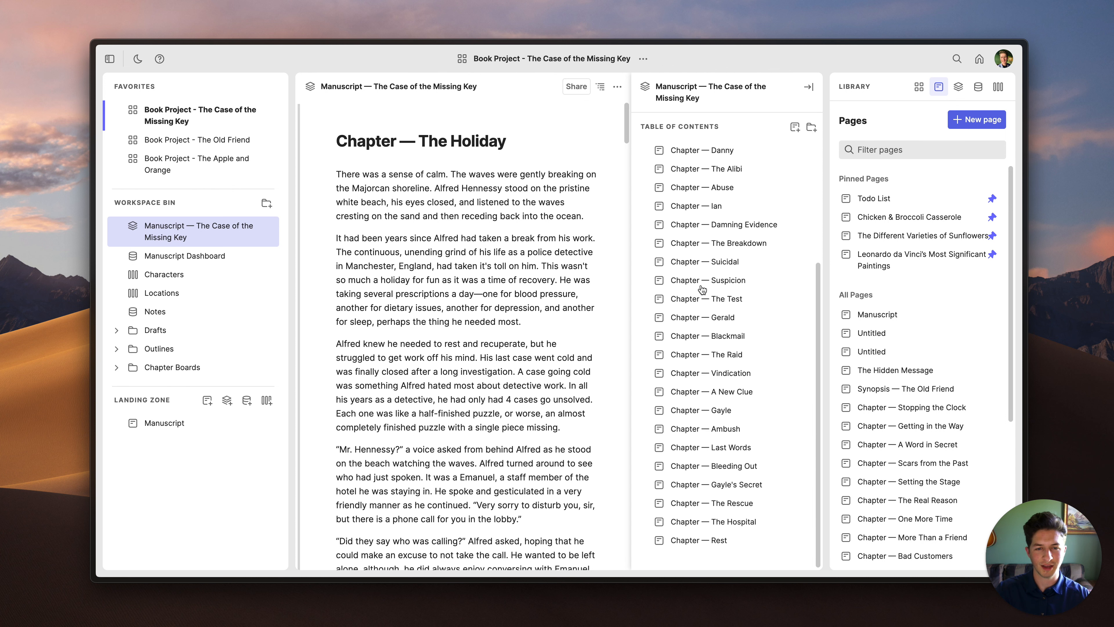
scroll(701, 289, up, 5)
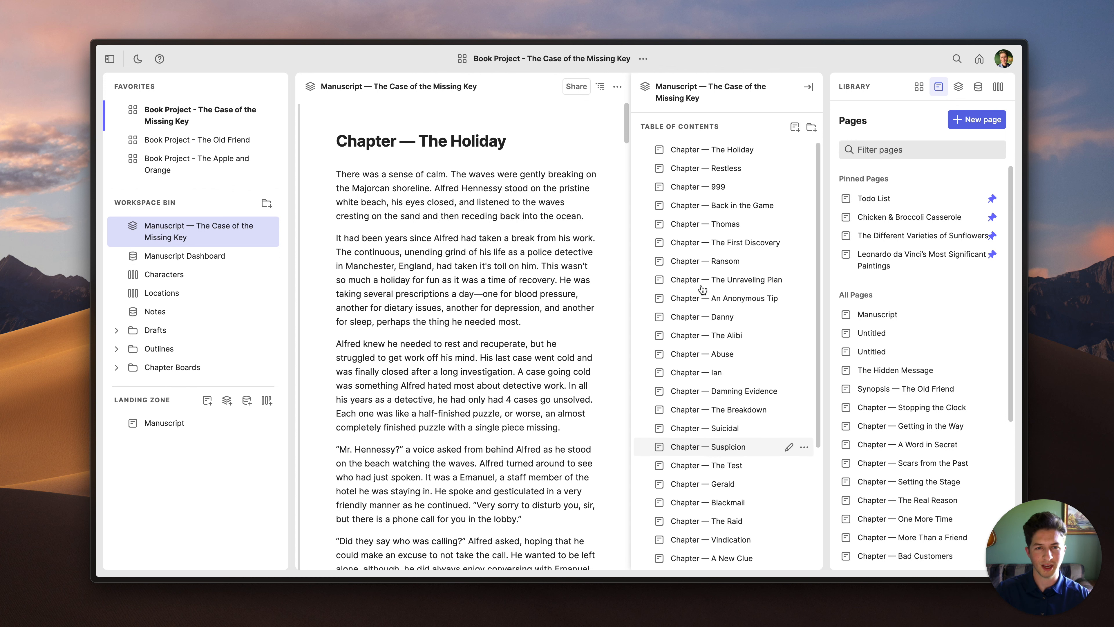
Step: Go to the Thomas and The First Discovery chapters, and try reordering The First Discovery within the table of contents
click(748, 228)
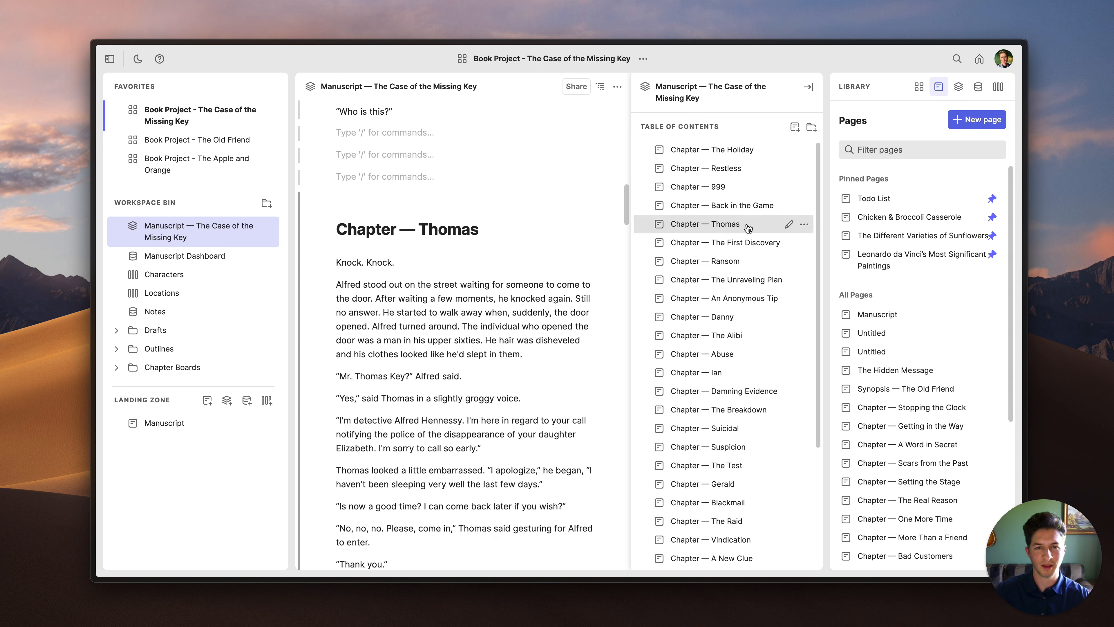
click(739, 243)
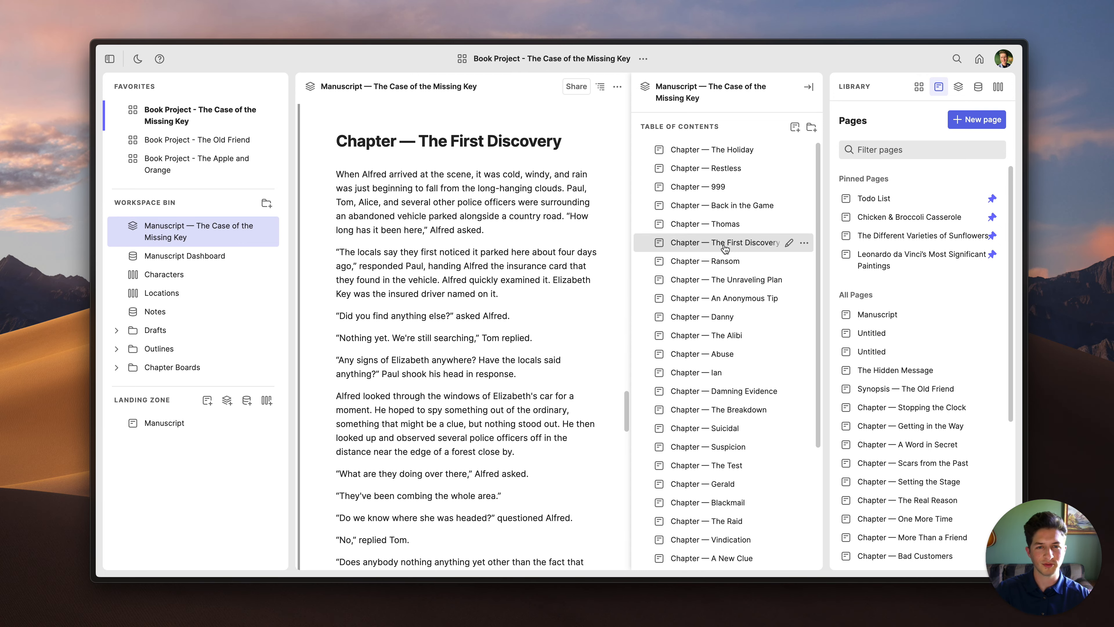
mouse_move(724, 248)
mouse_down()
mouse_move(738, 214)
mouse_move(736, 255)
mouse_up()
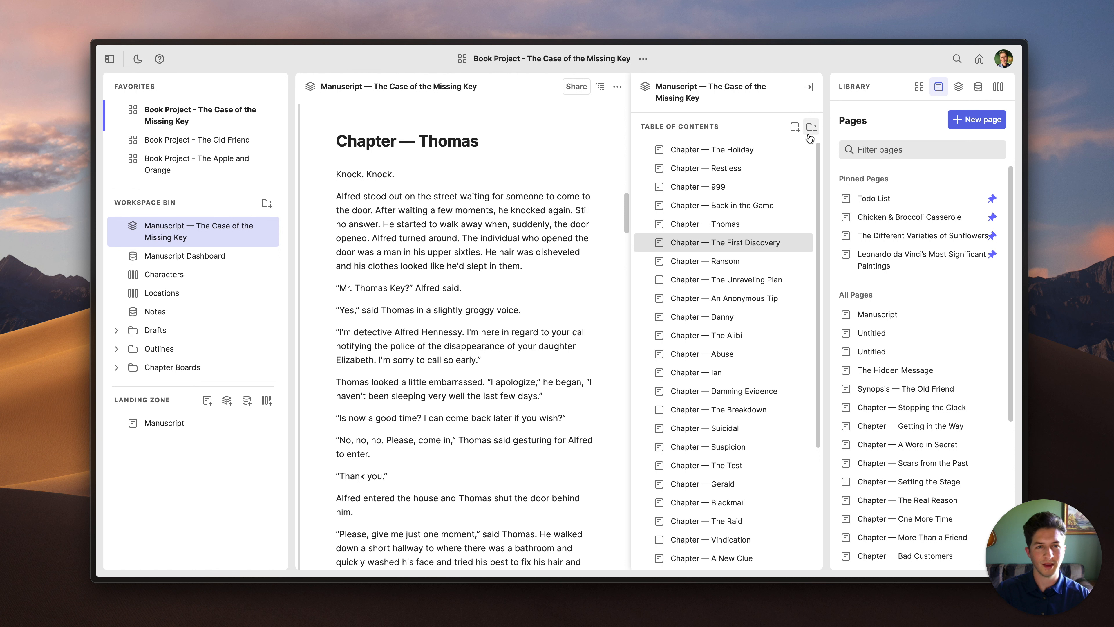
Step: Open the pinned stacks The Last Heist and The Old Friend from the library and review how their tables of contents are organized
click(958, 88)
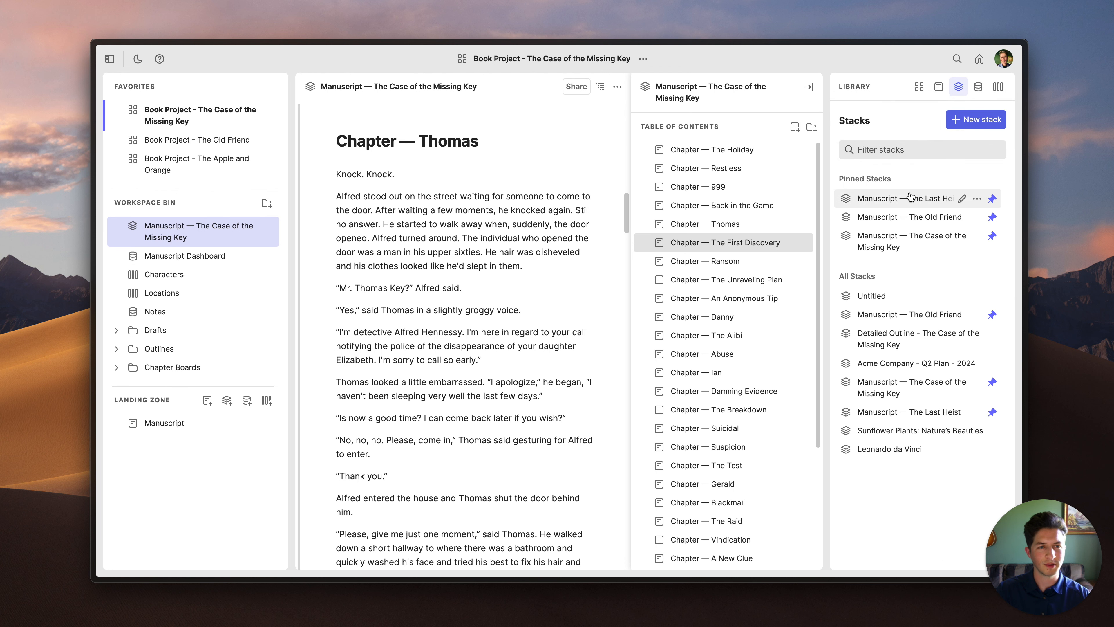
click(910, 198)
click(900, 218)
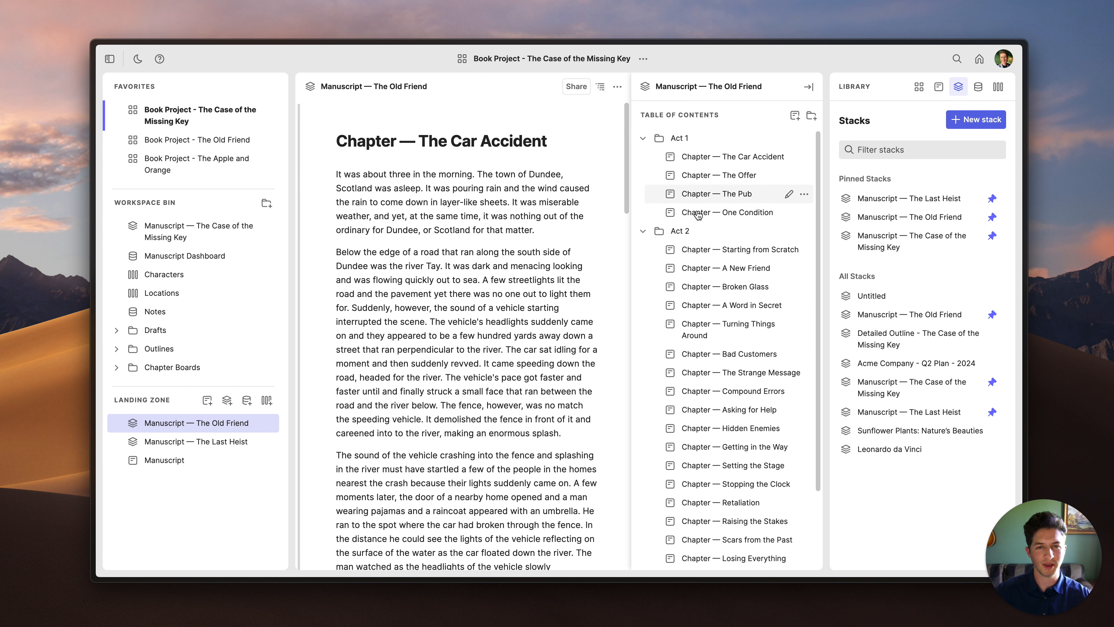
scroll(699, 220, down, 5)
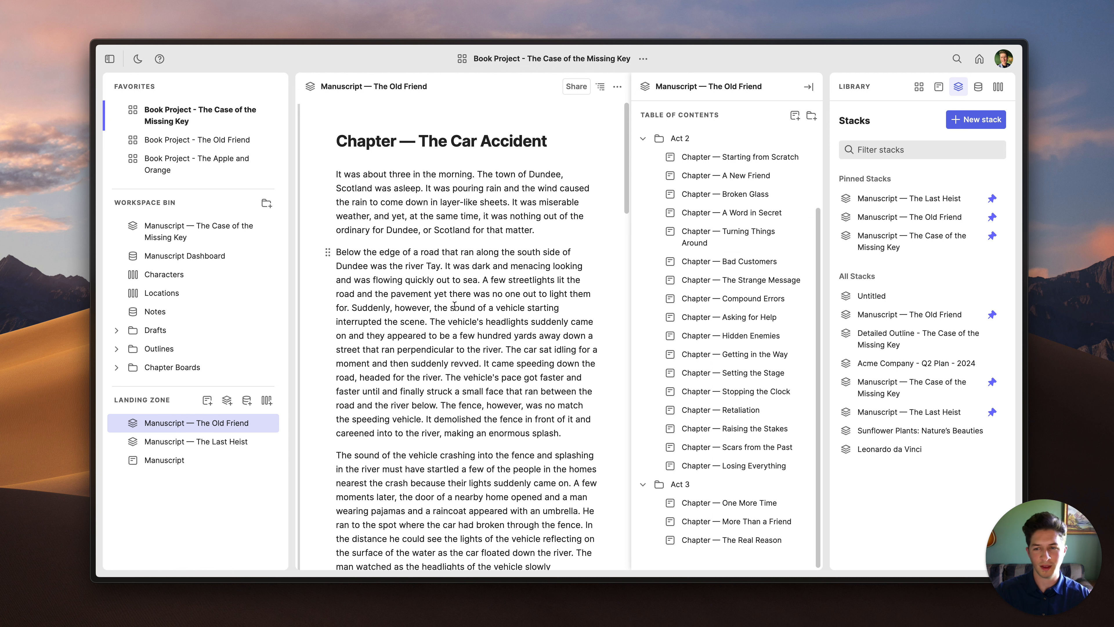
click(188, 441)
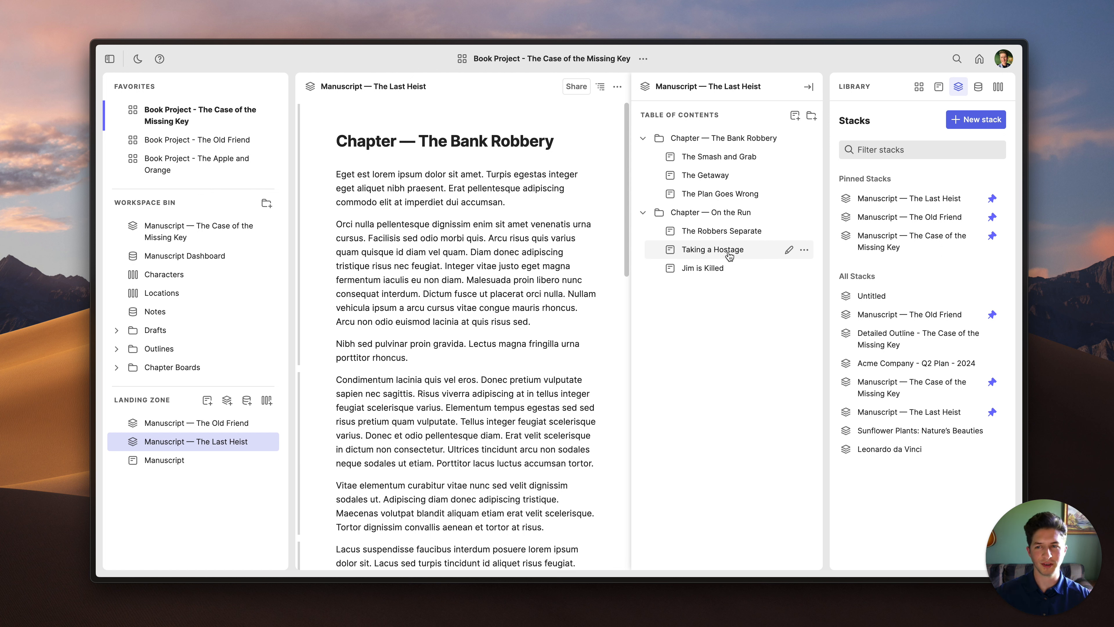
Step: Return to the Case of the Missing Key manuscript and view the page options for The First Discovery chapter
click(196, 239)
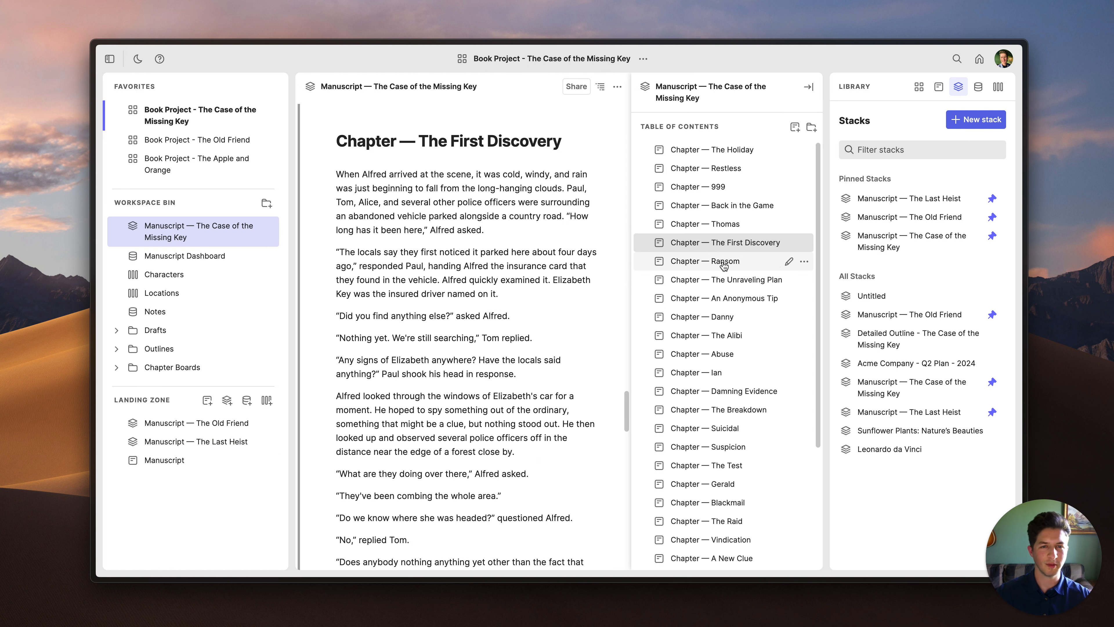
click(804, 244)
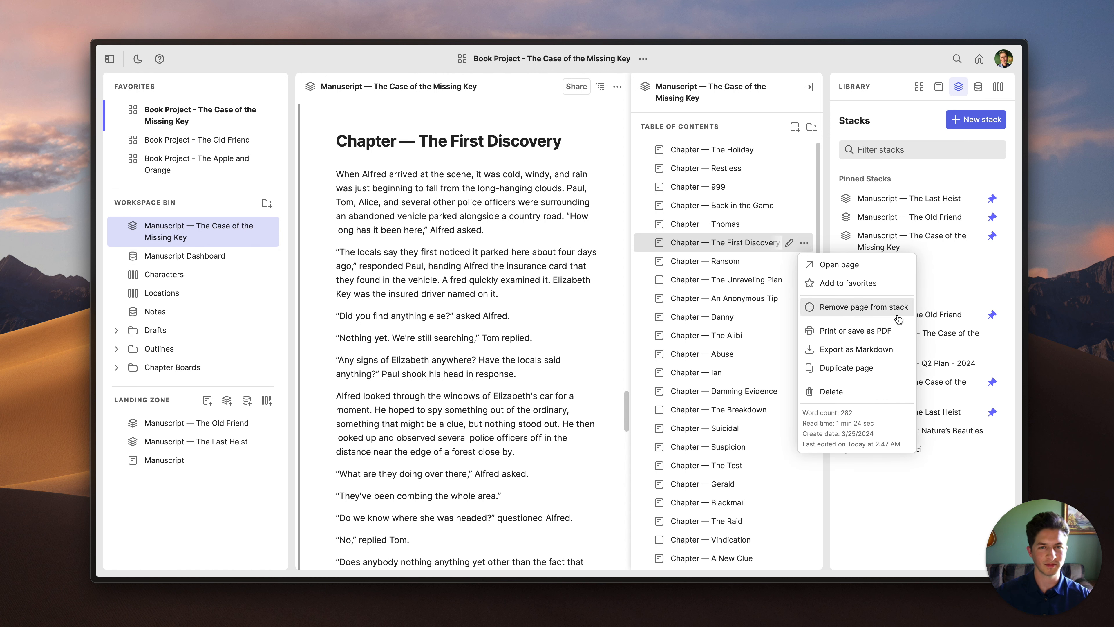
click(328, 141)
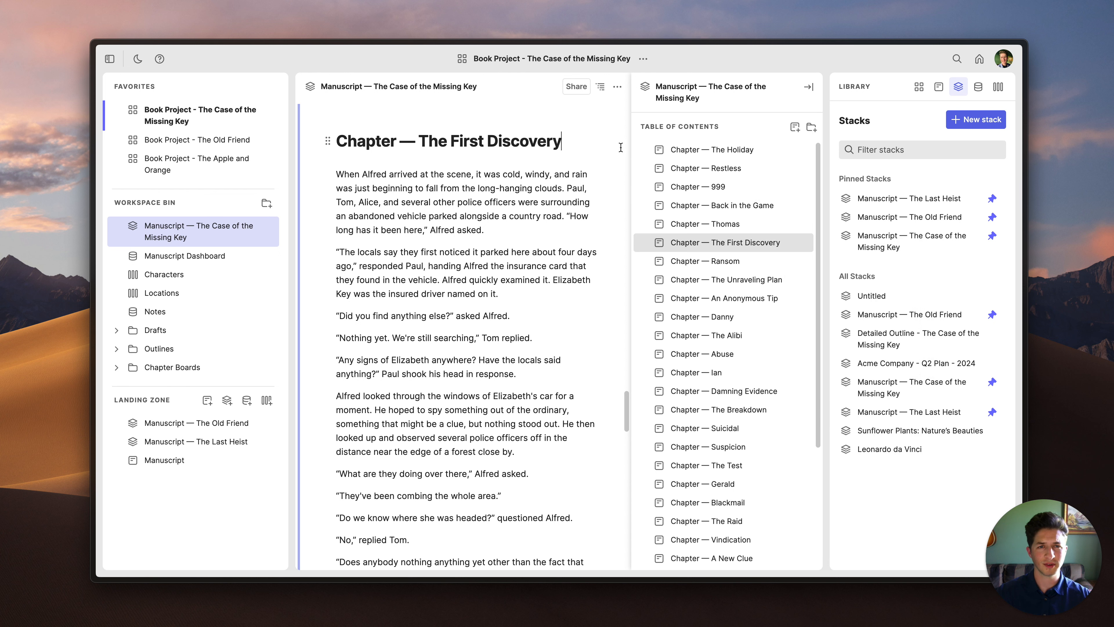
Step: Hide the library, the workspace sidebar and the table of contents to view the manuscript text without distractions
click(808, 90)
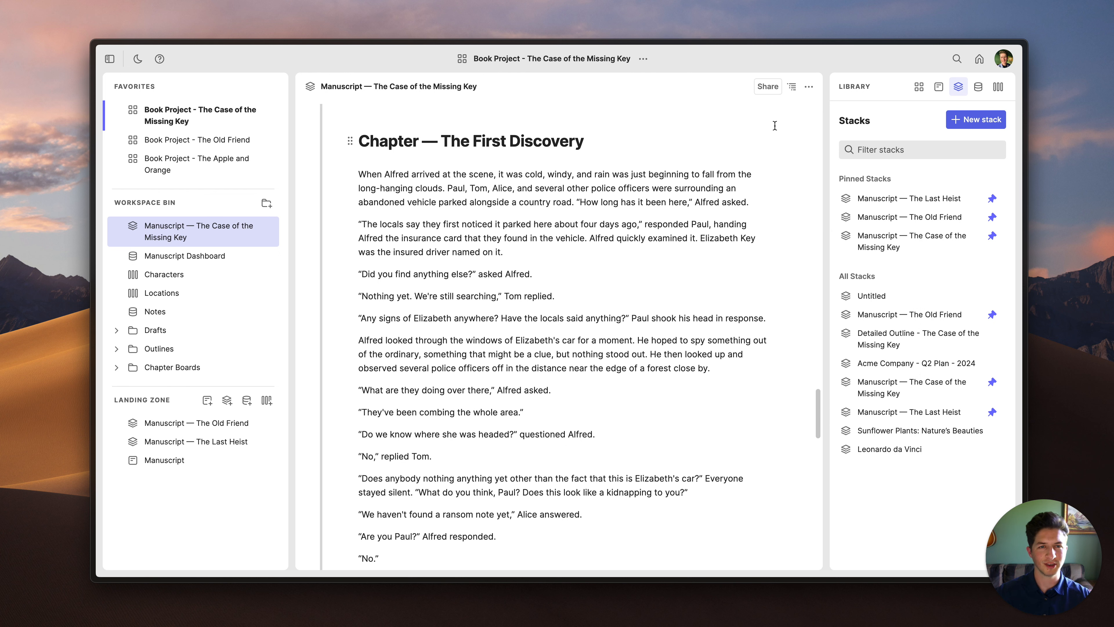
click(792, 87)
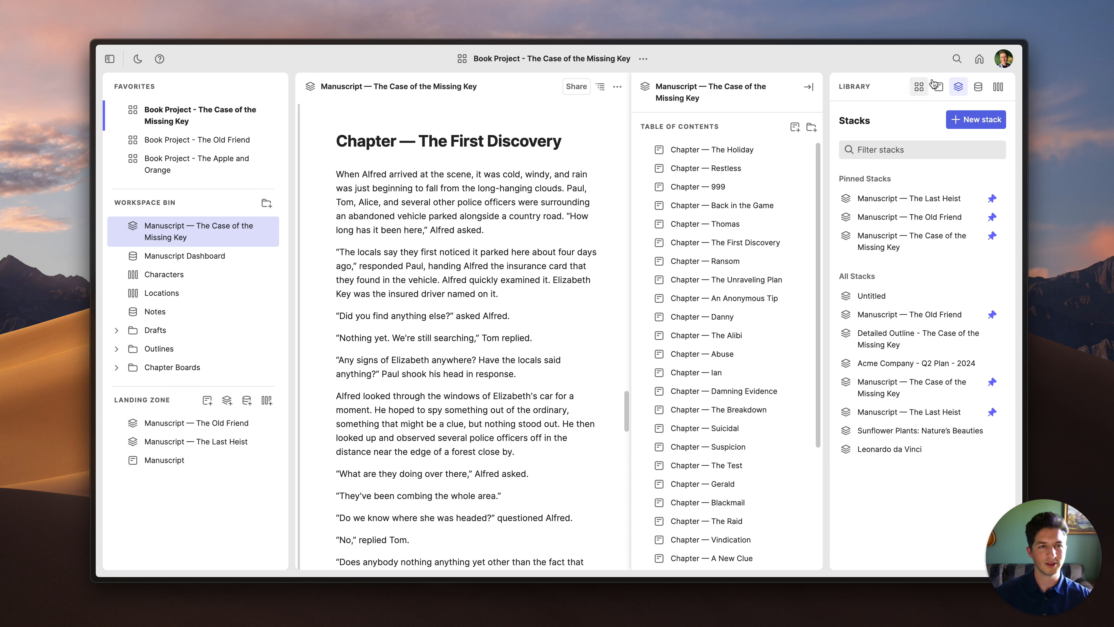
click(980, 61)
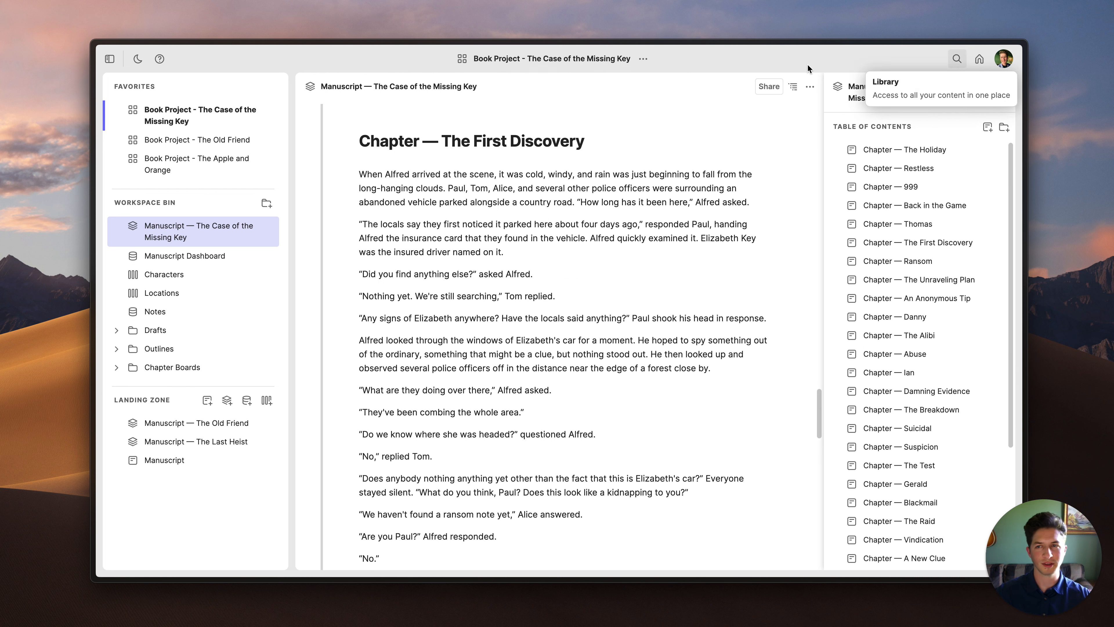
click(110, 59)
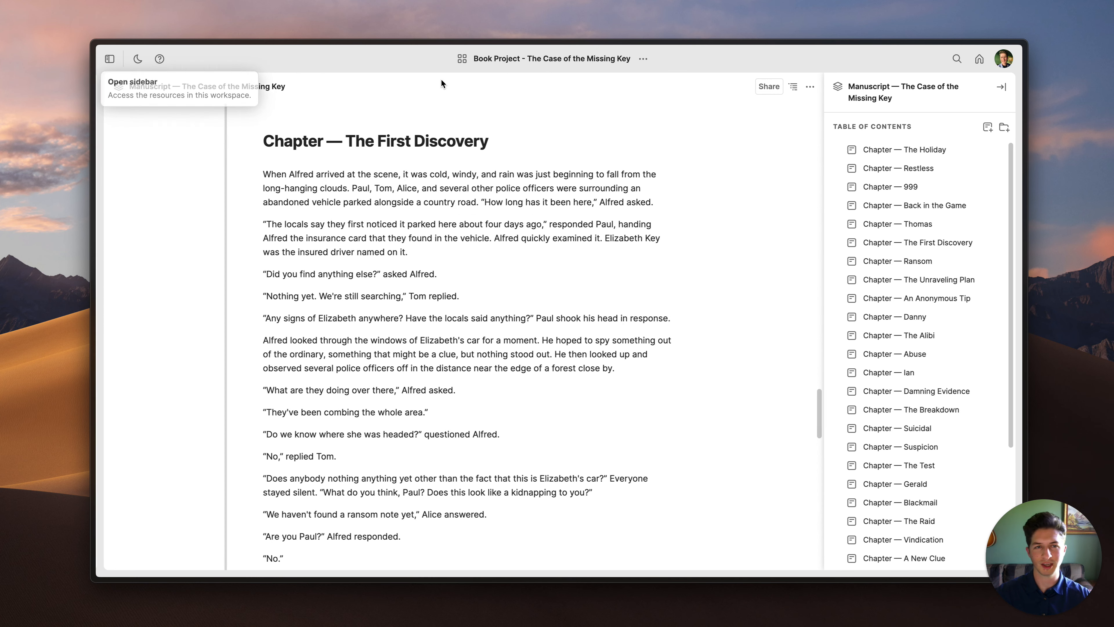
click(1001, 86)
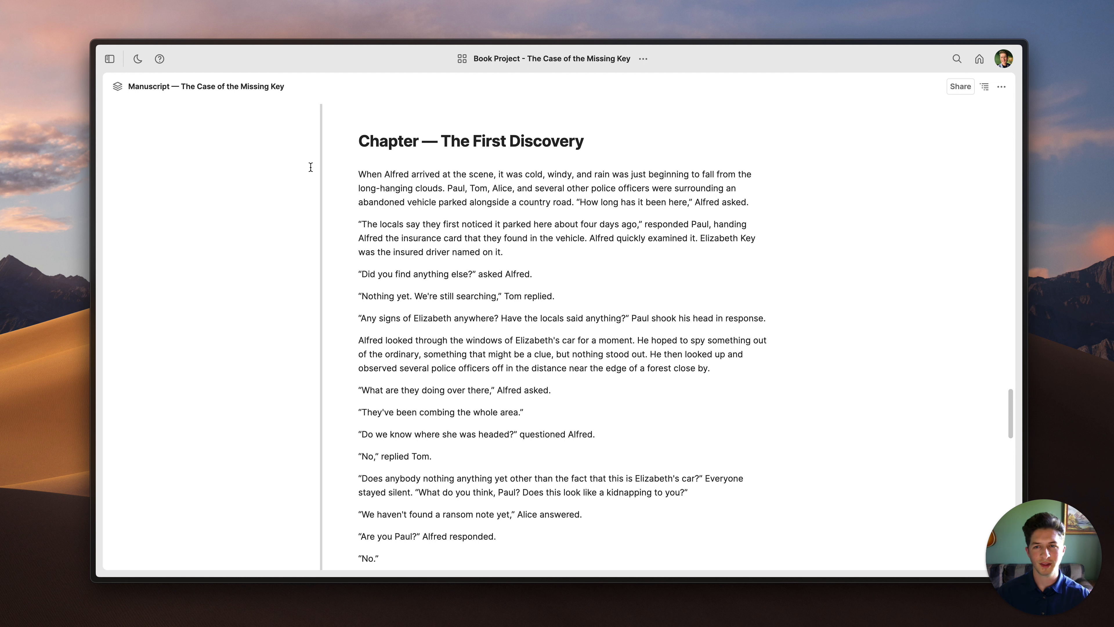
scroll(266, 142, up, 2)
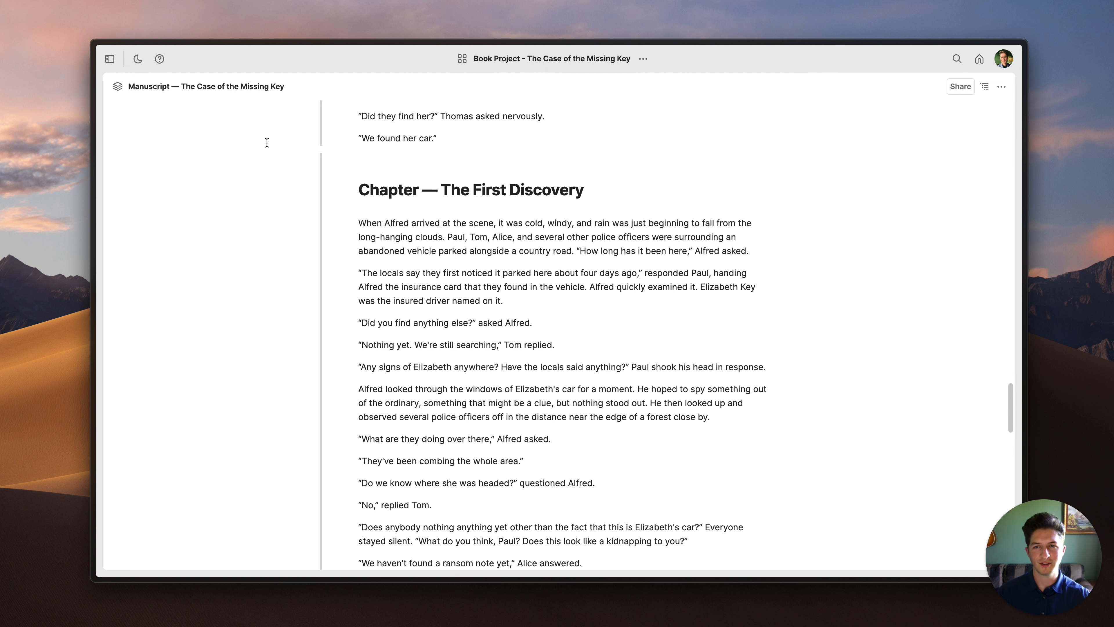
scroll(267, 143, up, 3)
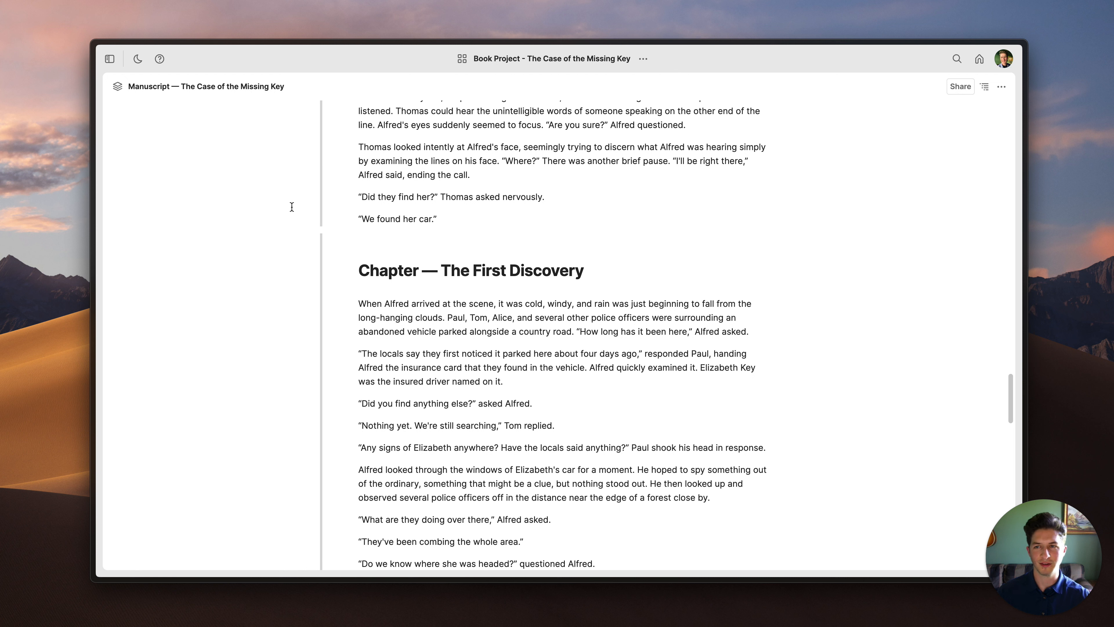
Step: Show the workspace sidebar again, open the Manuscript Dashboard, and examine the summary and status of each chapter
click(109, 59)
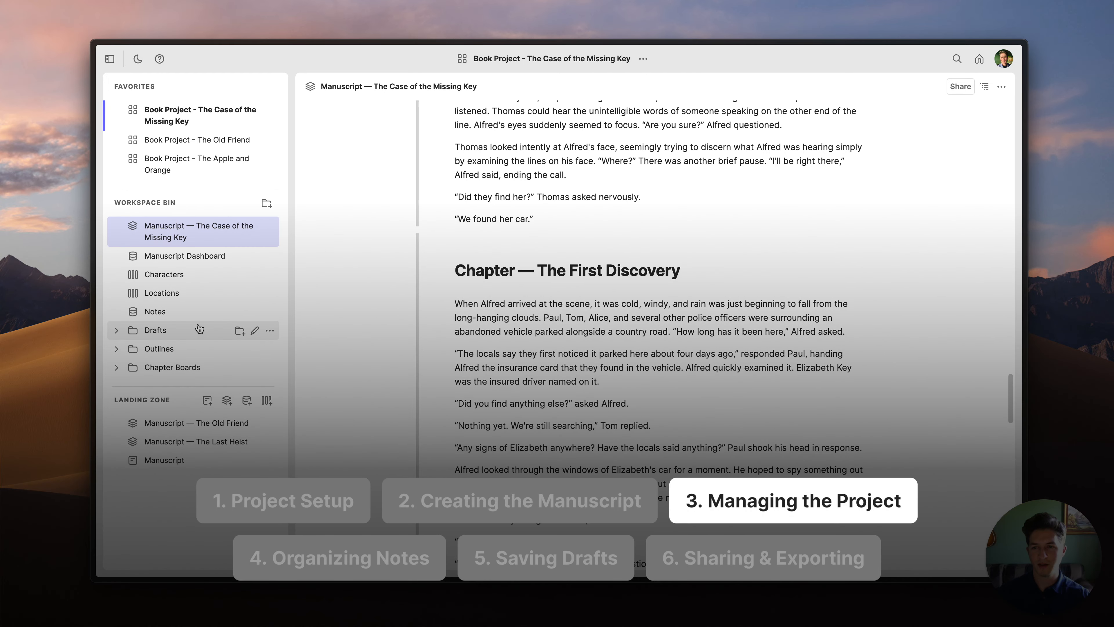
click(226, 261)
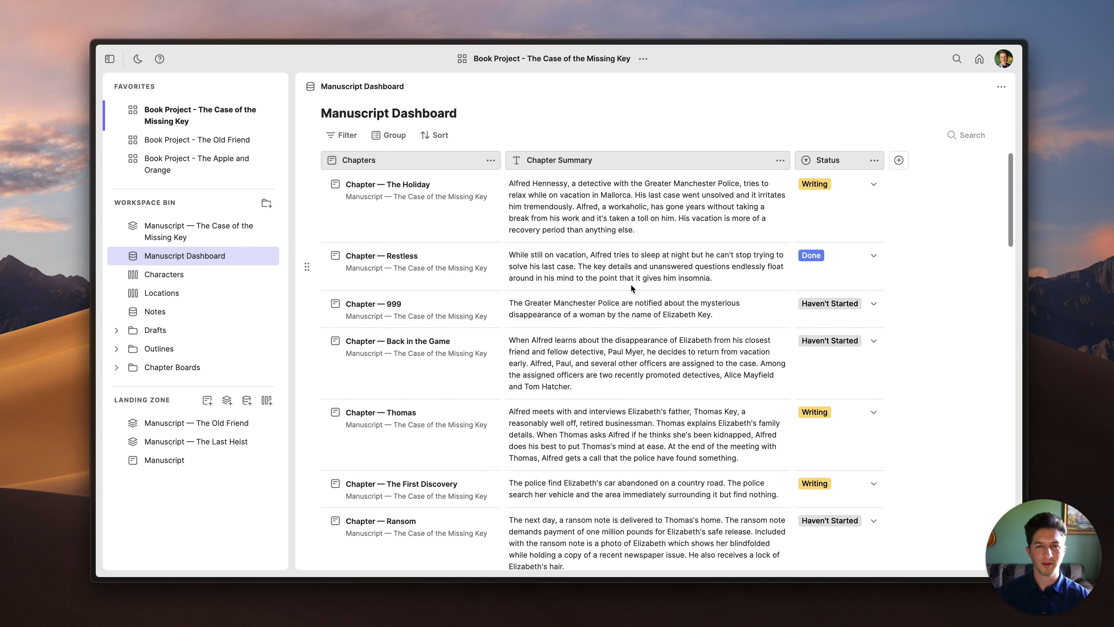
scroll(691, 277, down, 20)
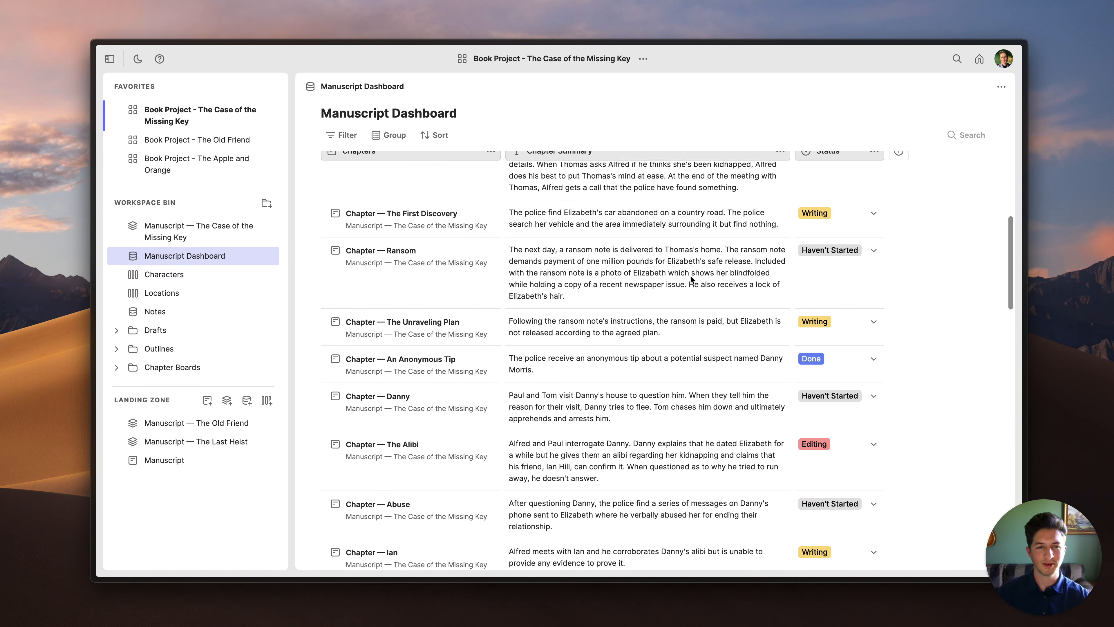
scroll(691, 276, down, 5)
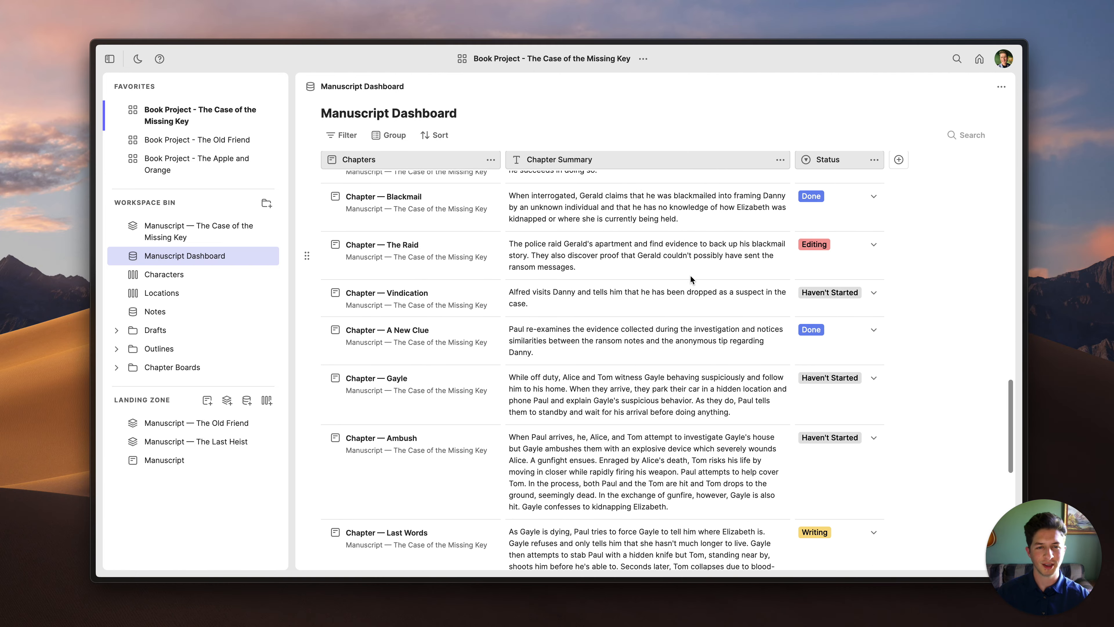
scroll(690, 276, up, 15)
scroll(690, 276, up, 15)
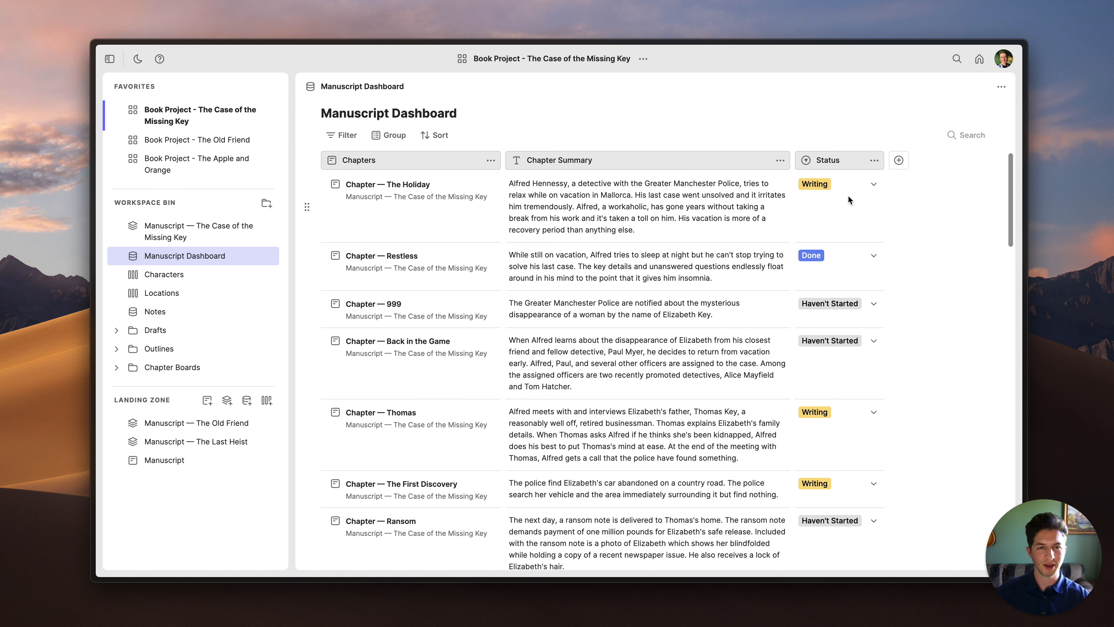
scroll(839, 262, down, 15)
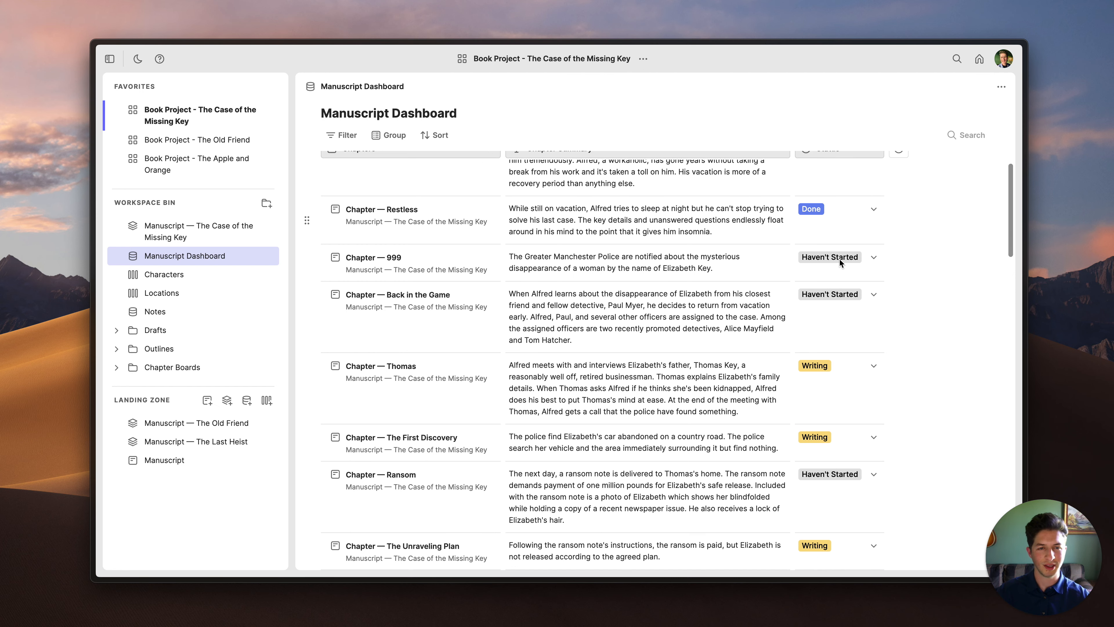
scroll(839, 263, down, 2)
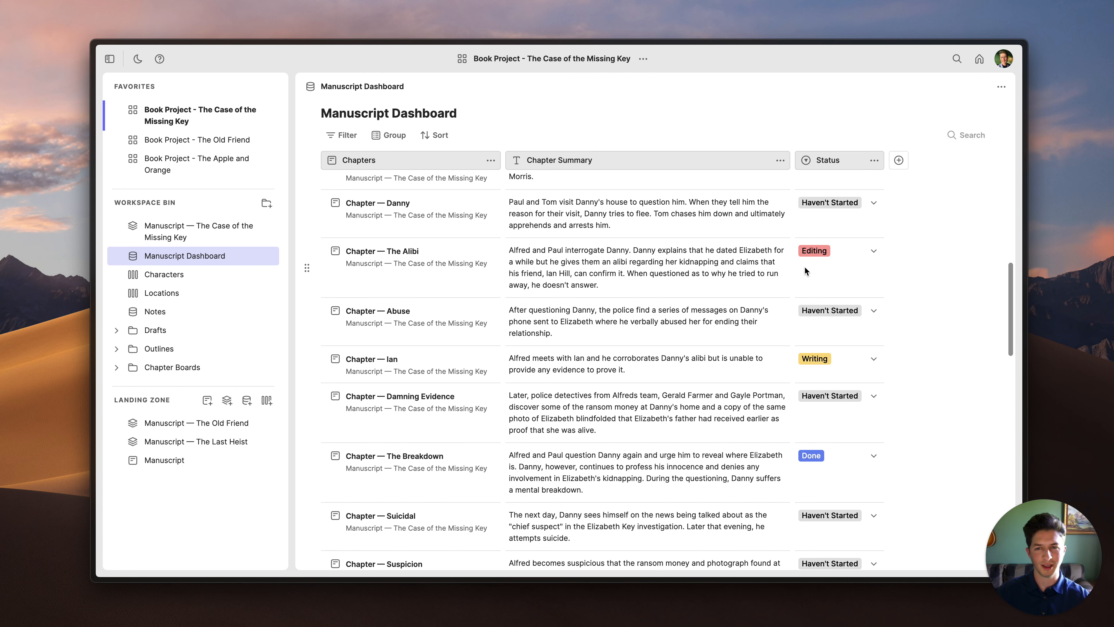
Step: Open The Holiday chapter beside the dashboard and add a line of placeholder text after its second paragraph
scroll(804, 267, up, 15)
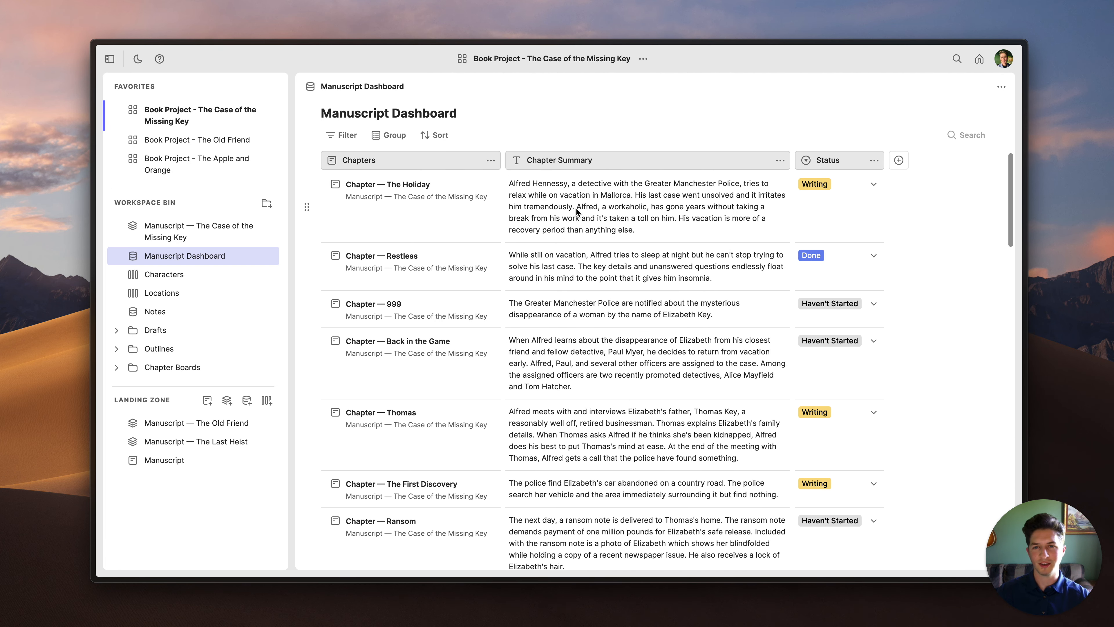
click(409, 188)
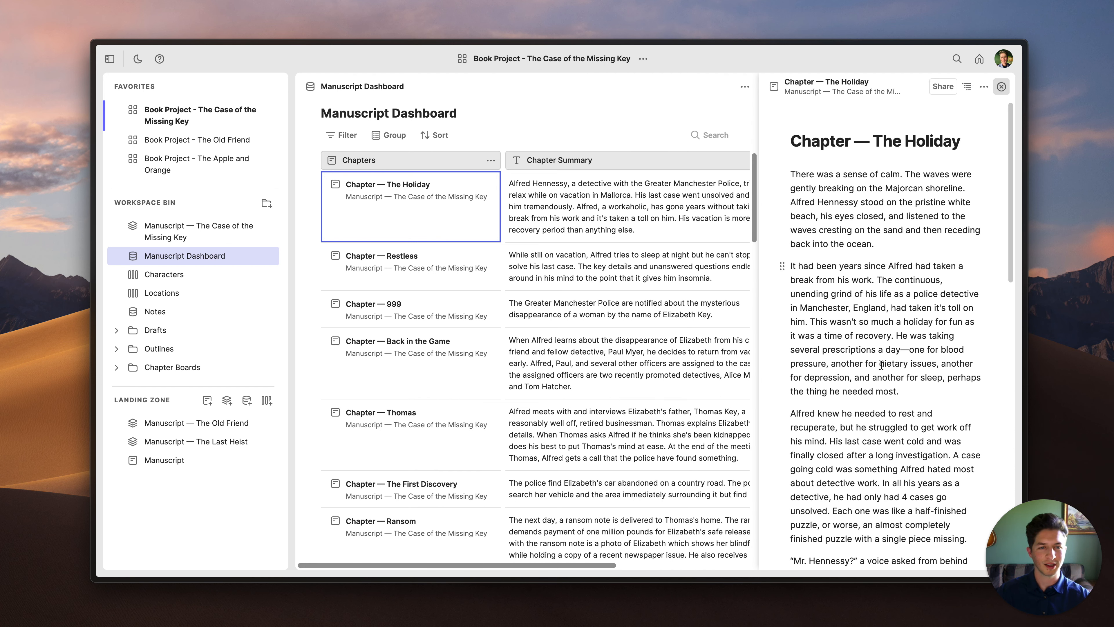
click(920, 390)
key(Return)
text(asdlfkjsldf)
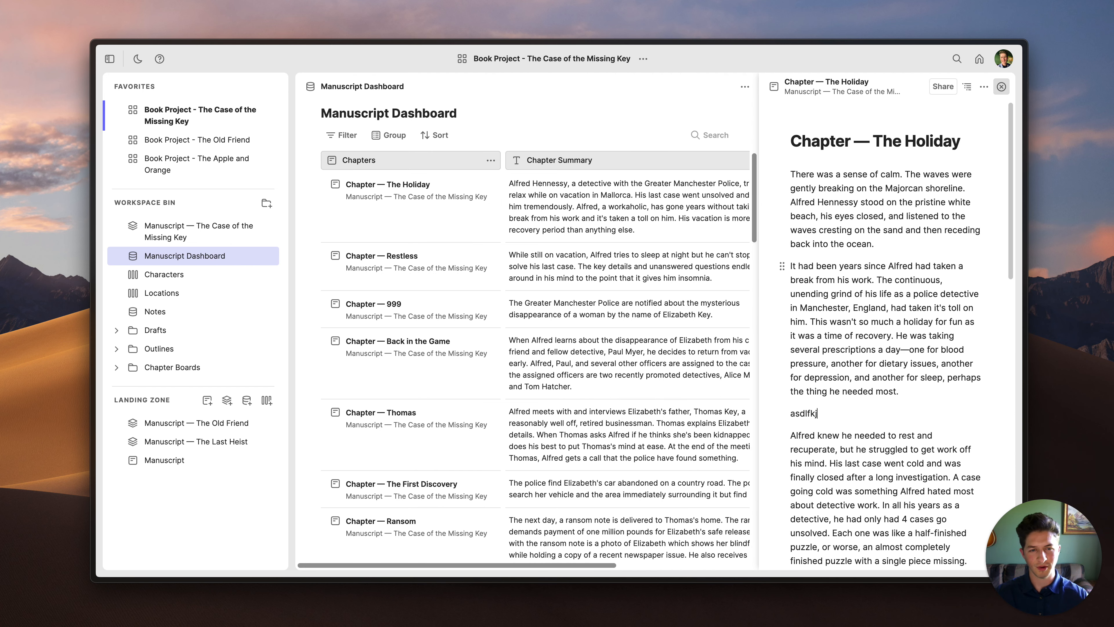
Step: Delete the placeholder line from The Holiday chapter and close the chapter page
key(BackSpace)
key(BackSpace)
key(BackSpace)
key(BackSpace)
key(BackSpace)
key(BackSpace)
key(BackSpace)
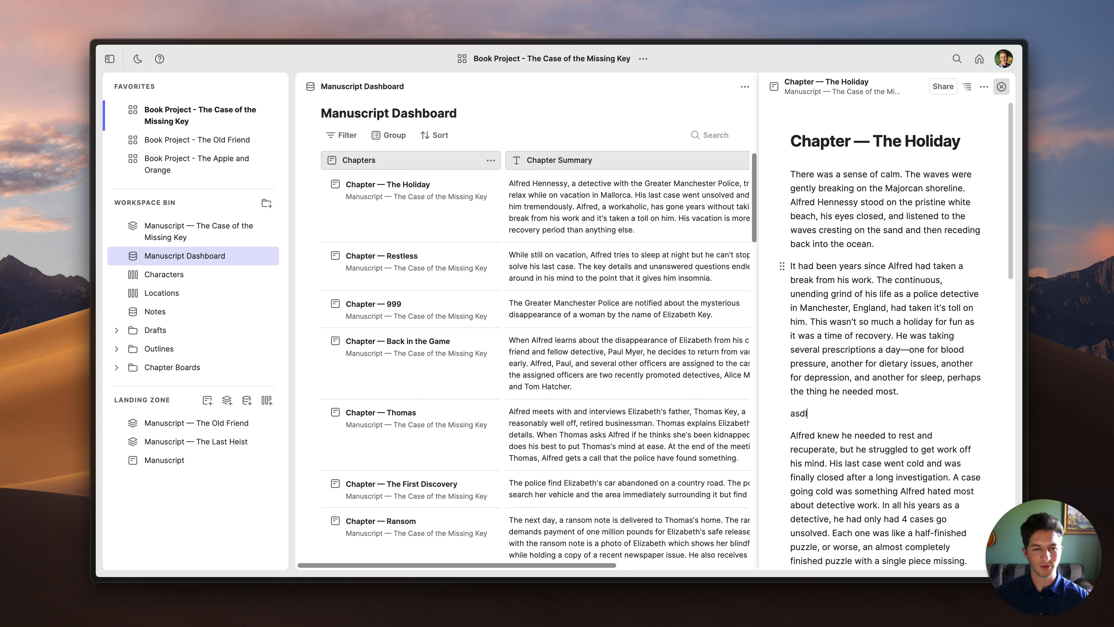
key(BackSpace)
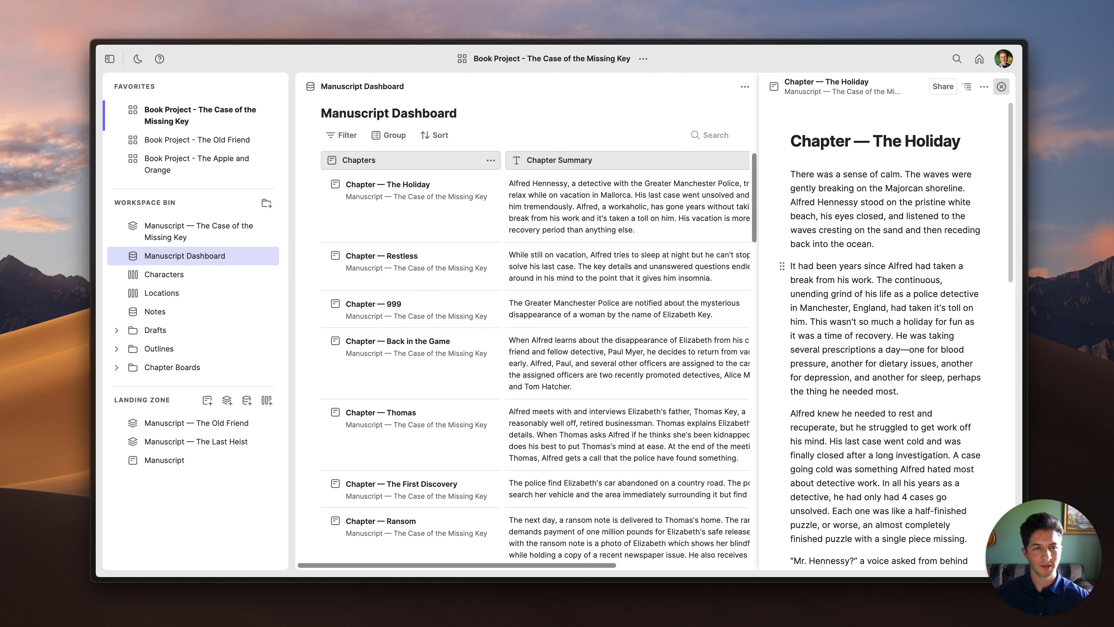
key(Escape)
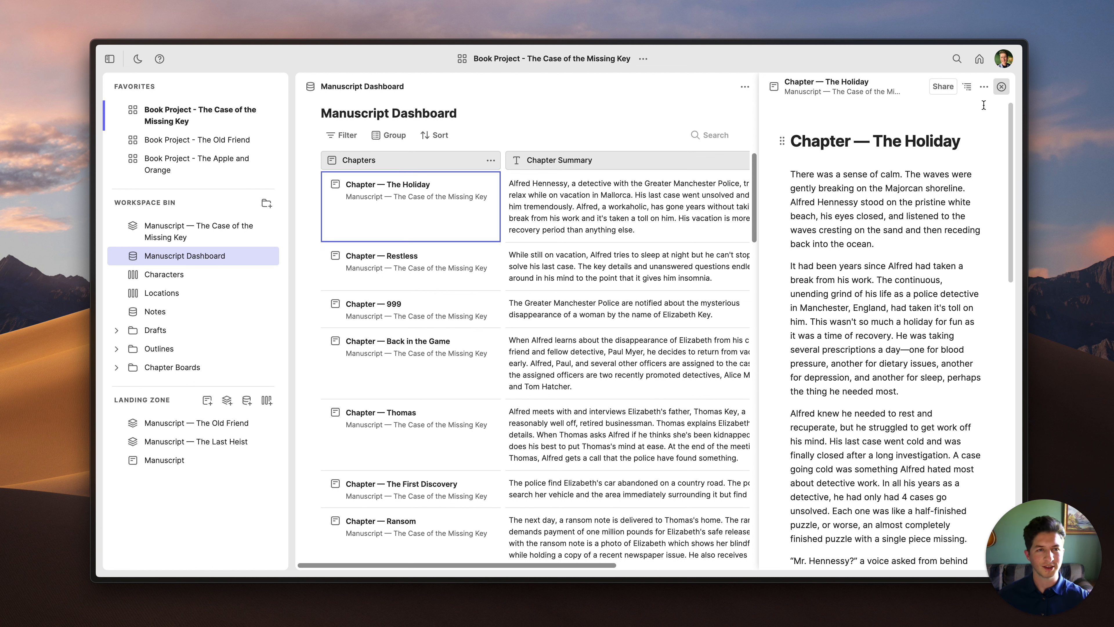
click(1001, 87)
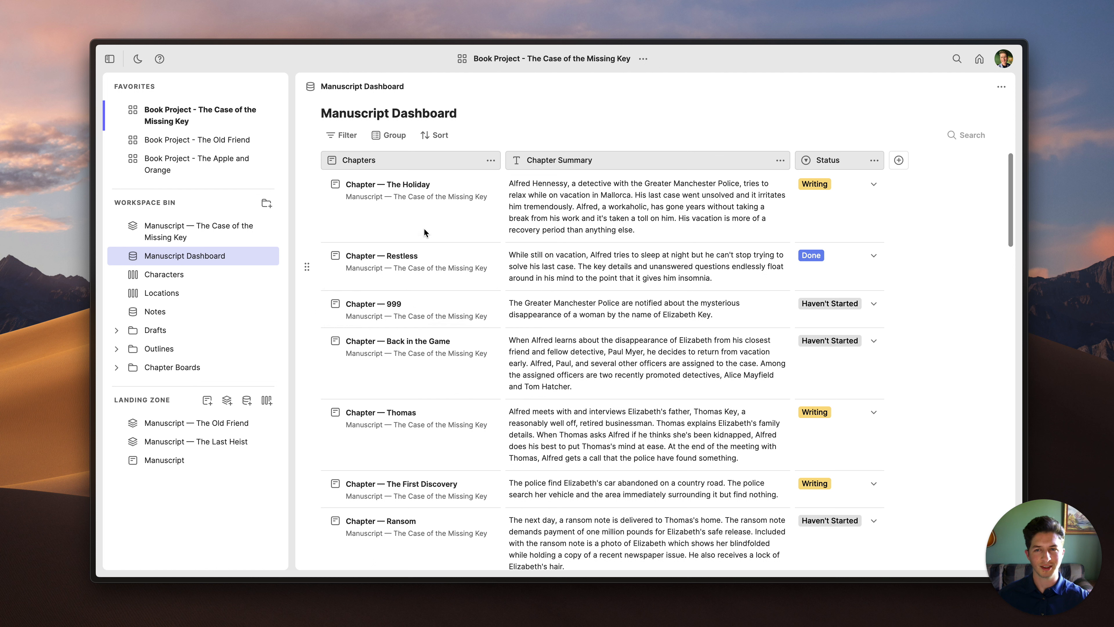
Step: Group the Manuscript Dashboard by Status and expand the Editing and Writing groups
click(394, 136)
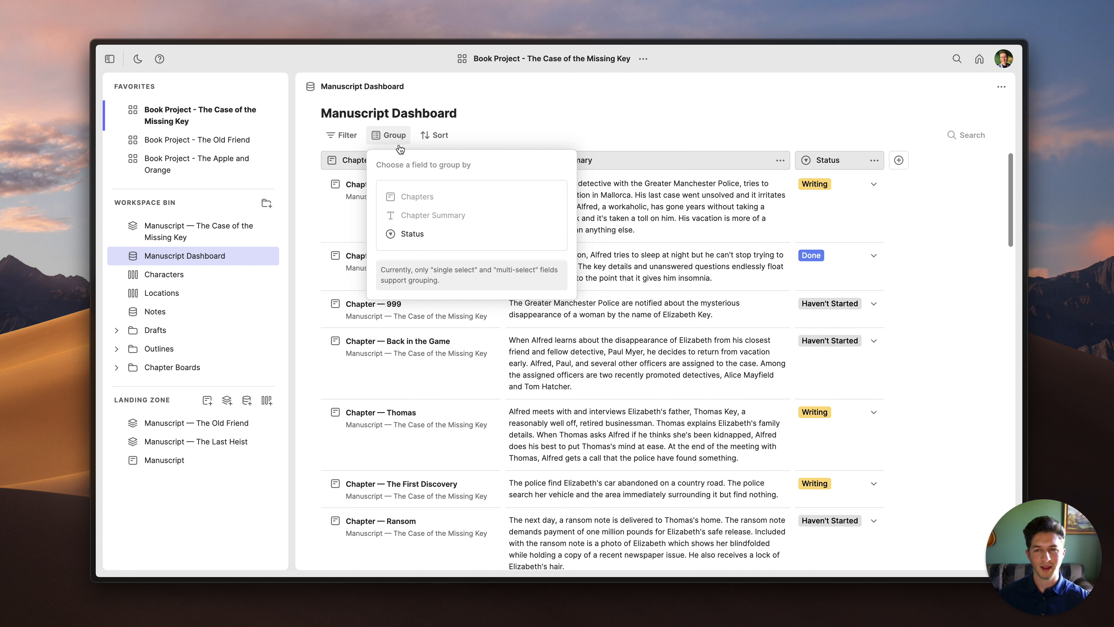
click(443, 233)
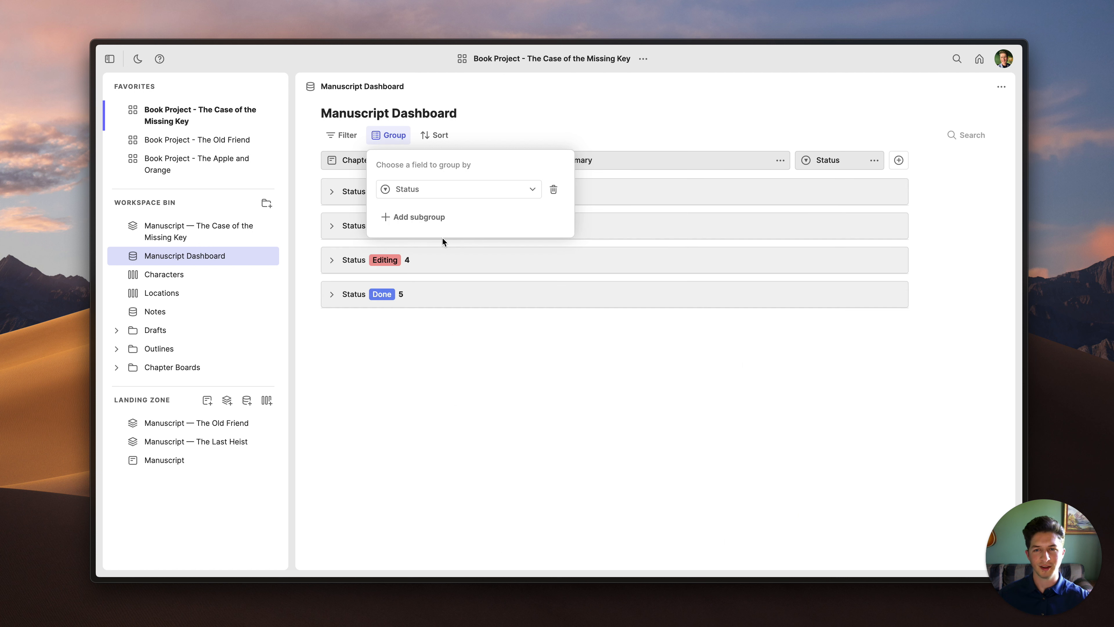
click(441, 339)
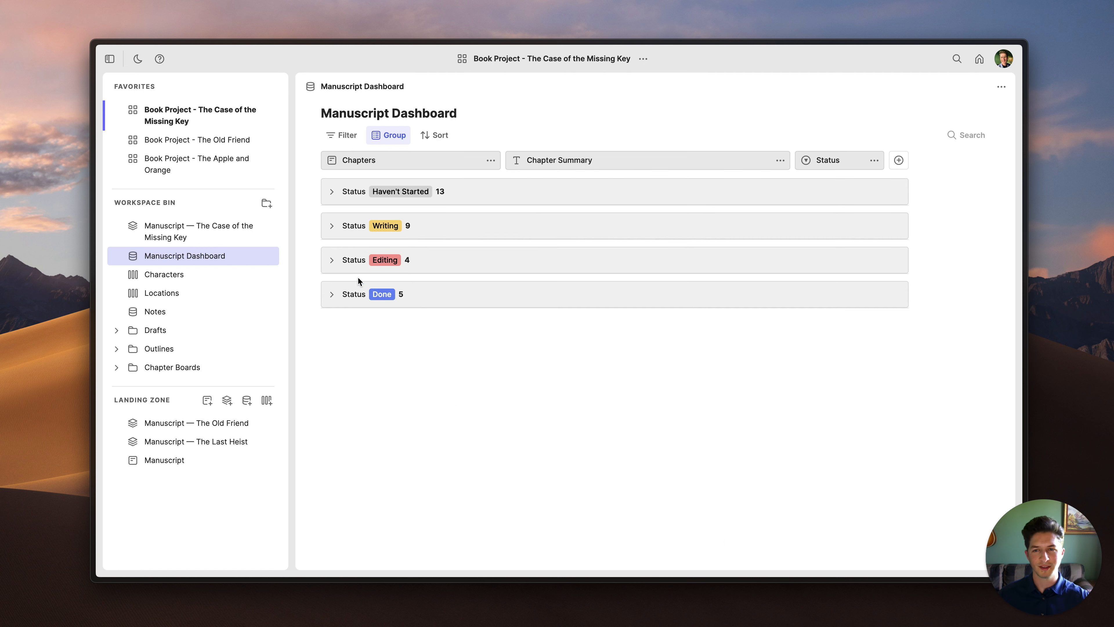
click(335, 264)
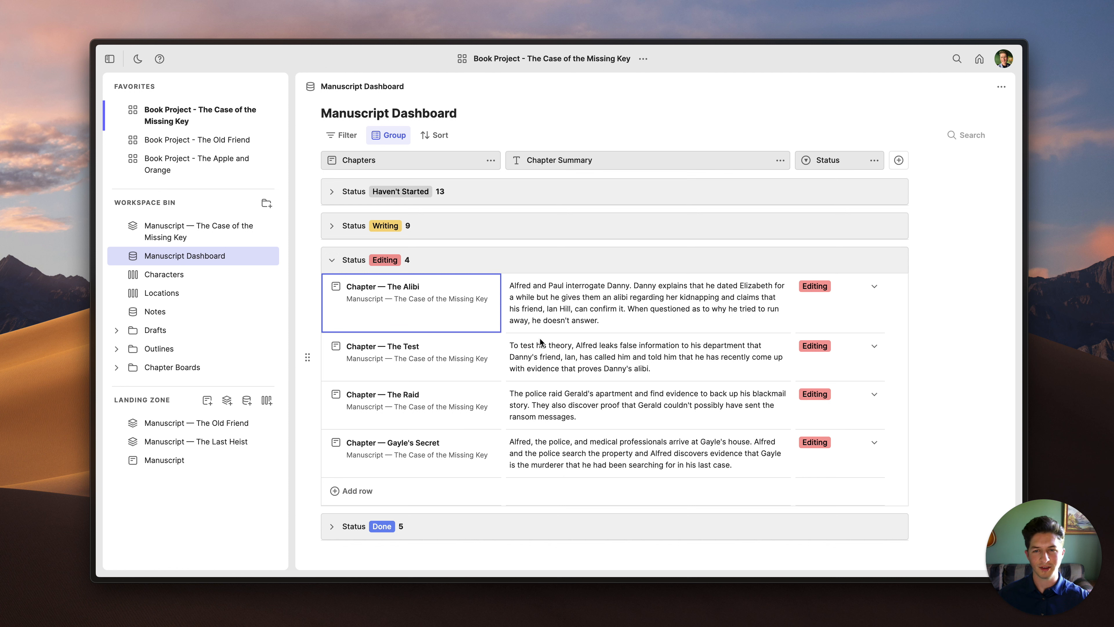
click(332, 225)
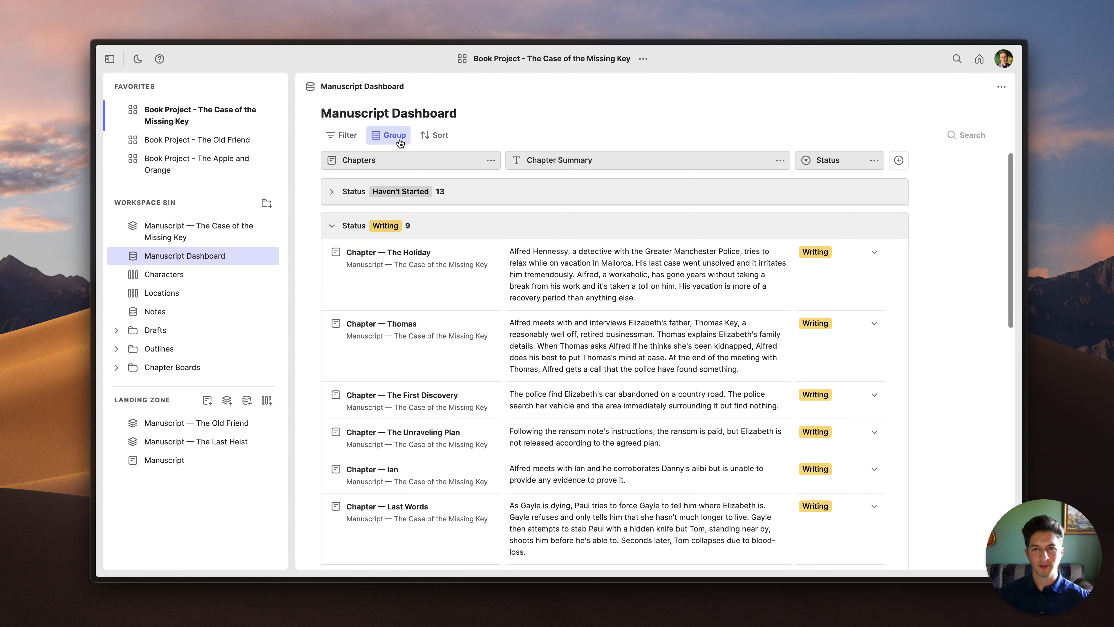
Step: Remove the Status grouping from the Manuscript Dashboard
click(388, 136)
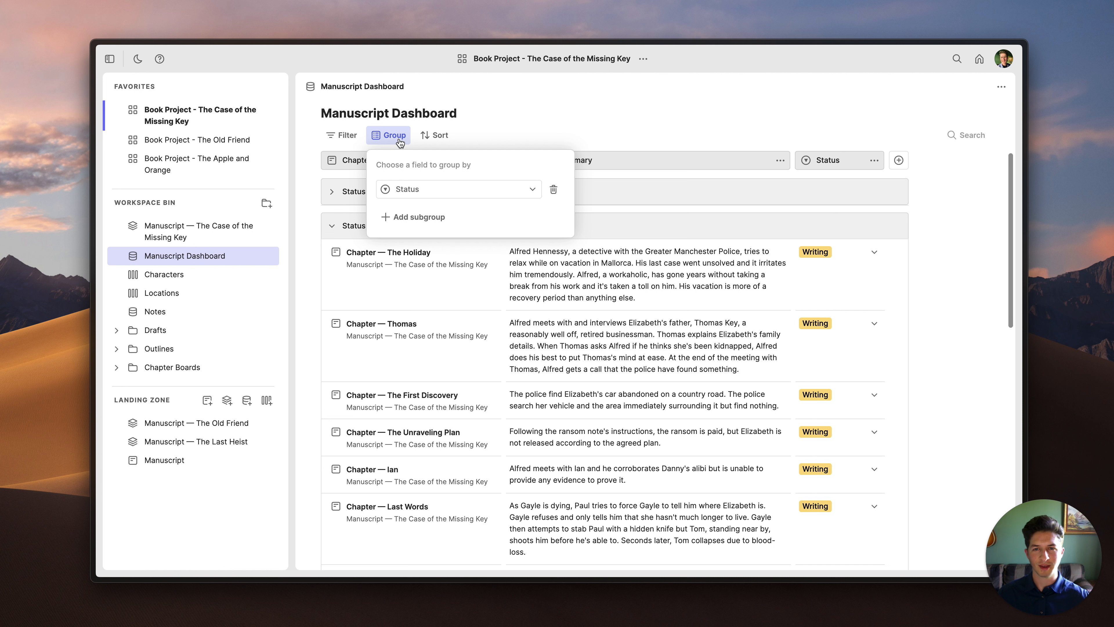
click(553, 193)
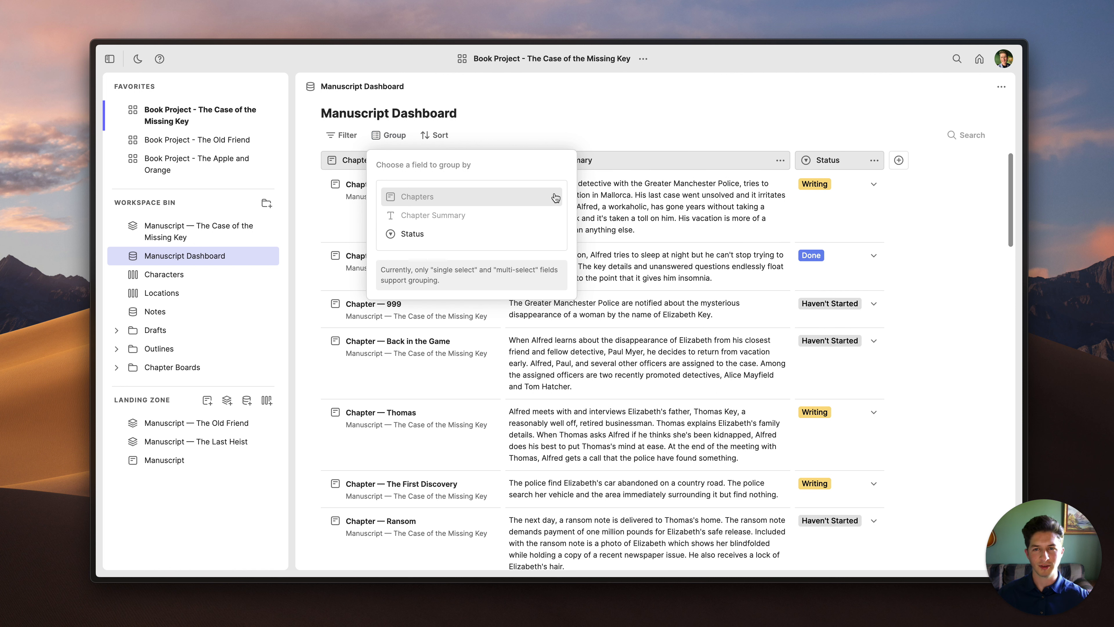
click(550, 129)
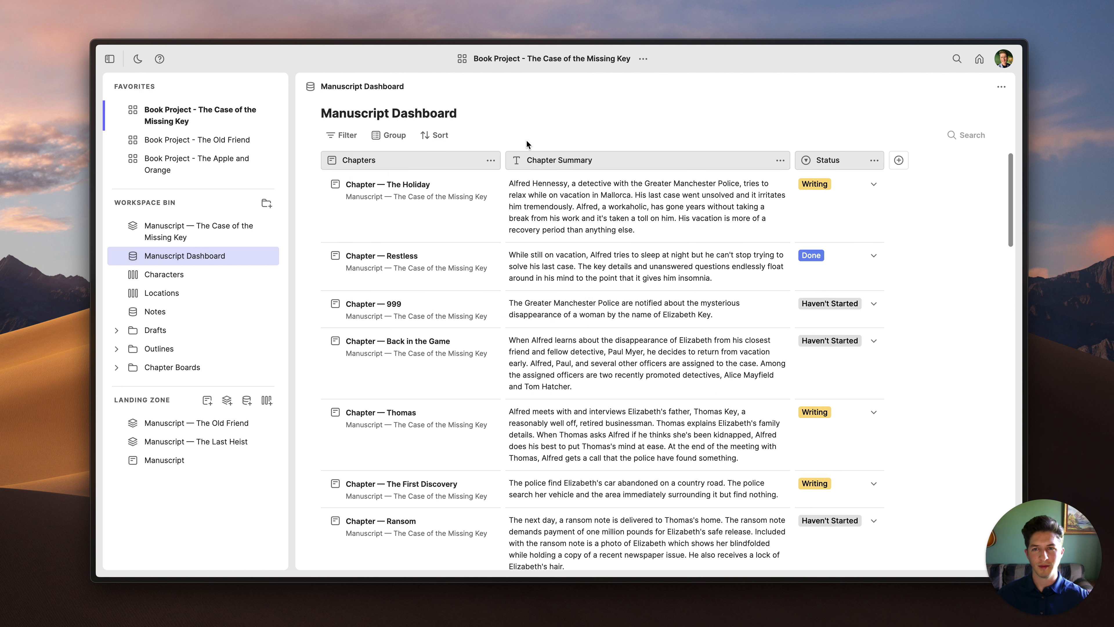
Step: Filter the Manuscript Dashboard to chapters whose Status is not Done and look through the filtered rows
click(341, 139)
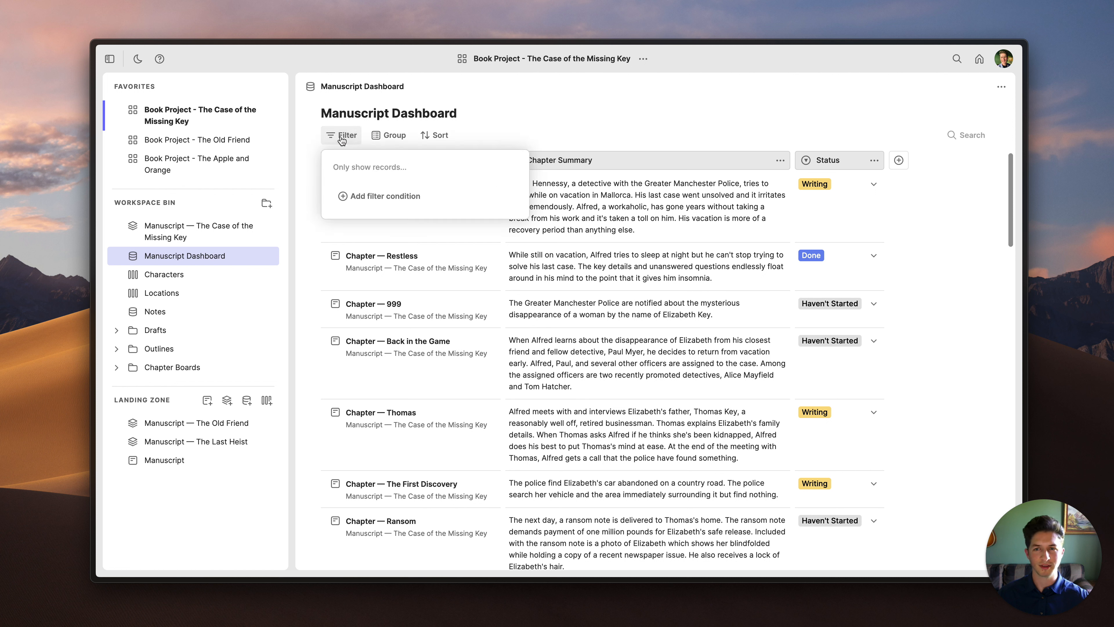
click(370, 198)
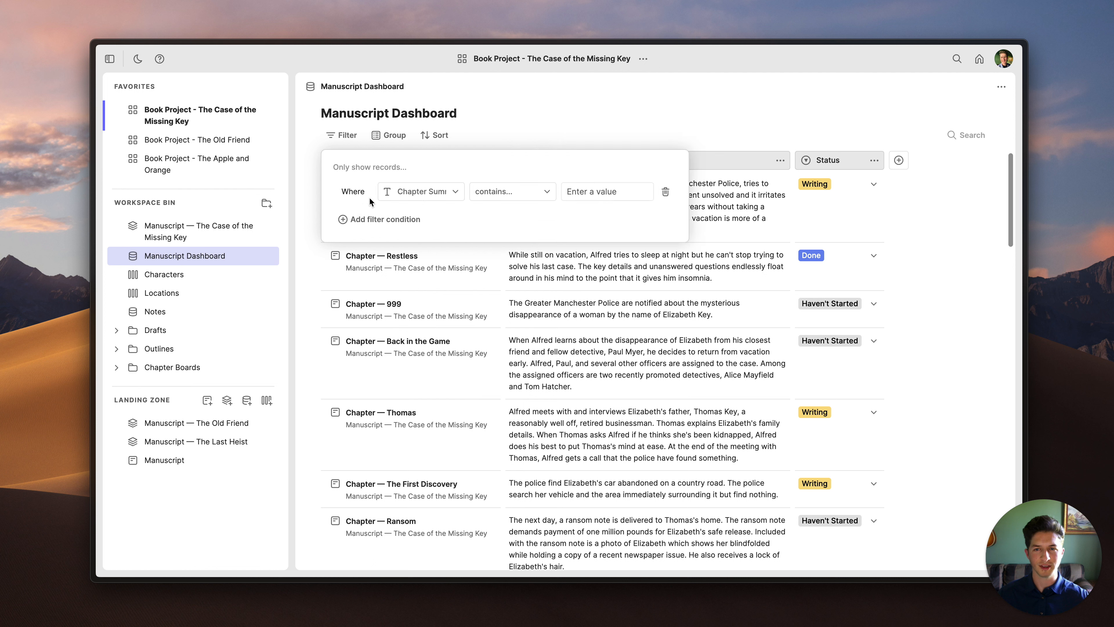
click(416, 193)
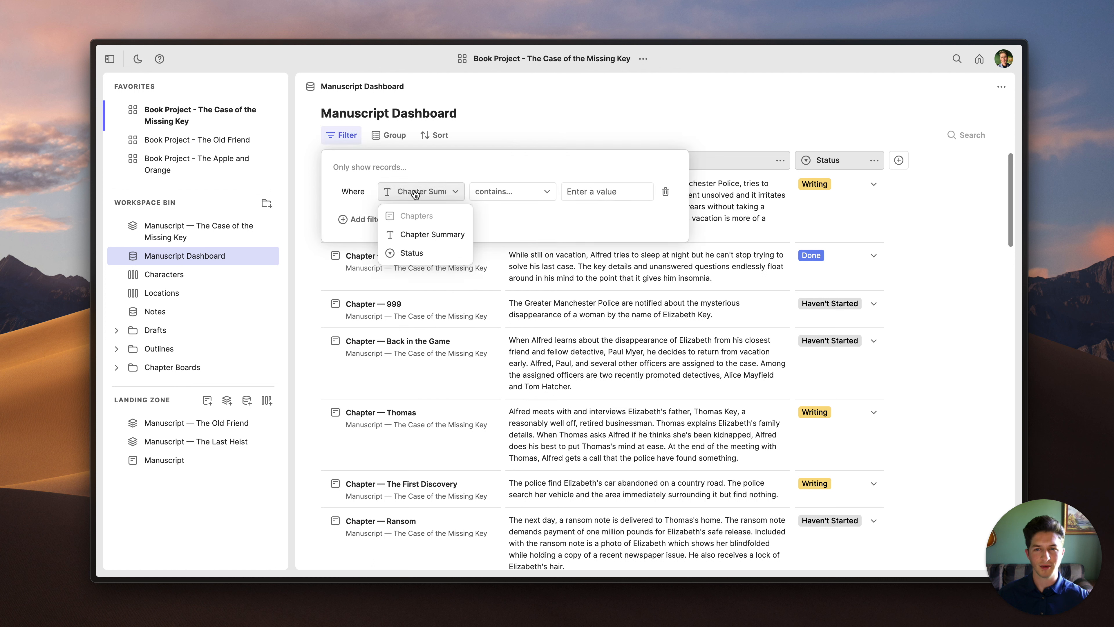
click(422, 255)
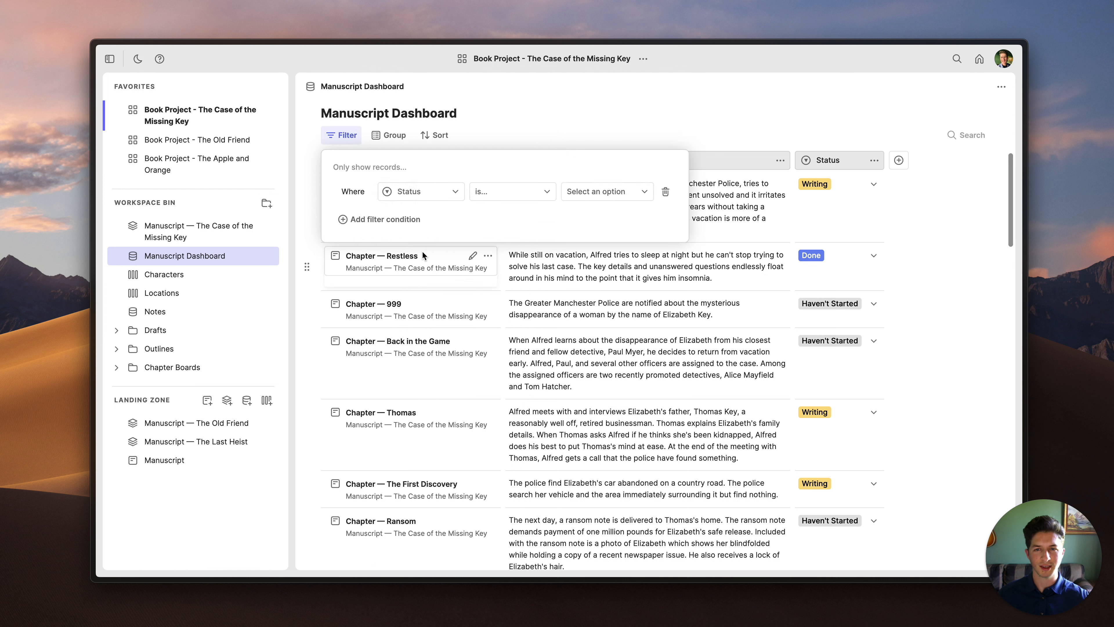
click(510, 193)
click(511, 237)
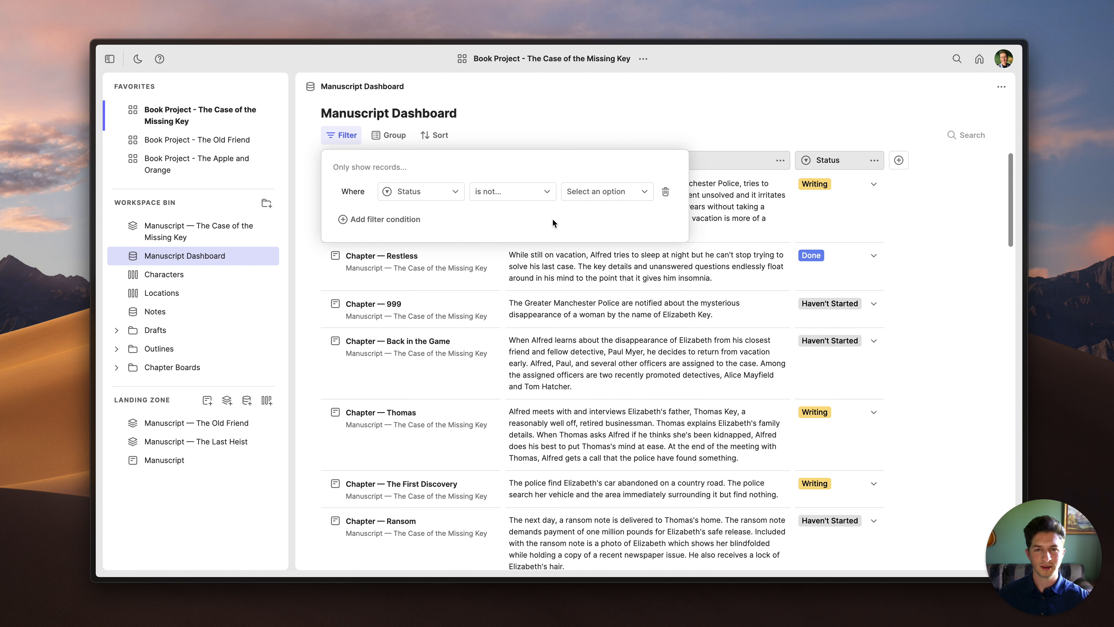
click(589, 195)
click(597, 272)
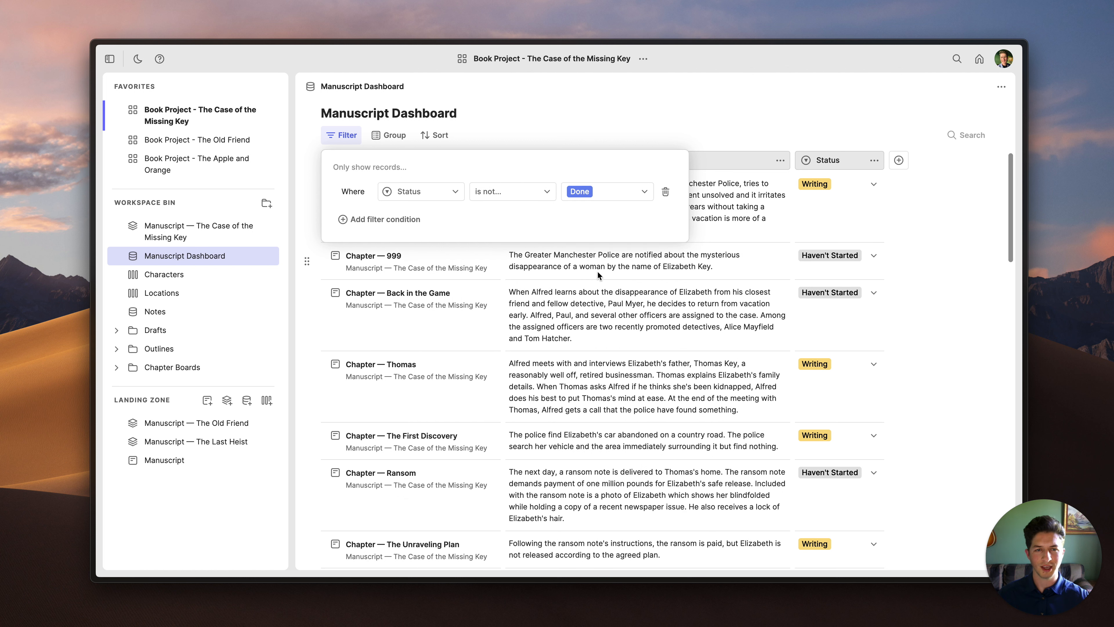
click(671, 131)
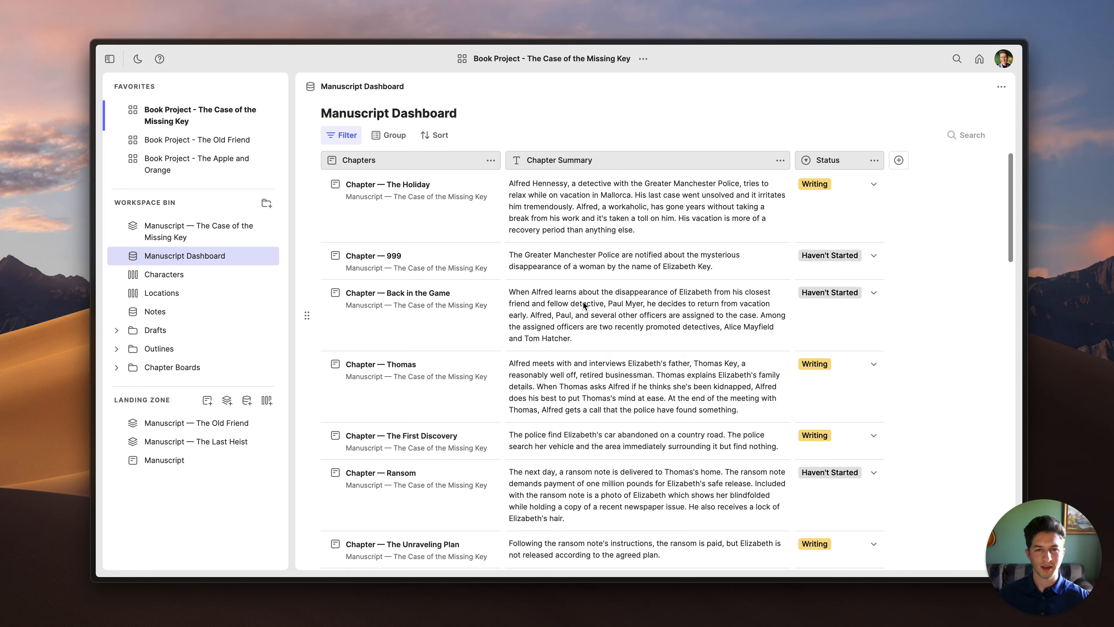
scroll(646, 292, down, 20)
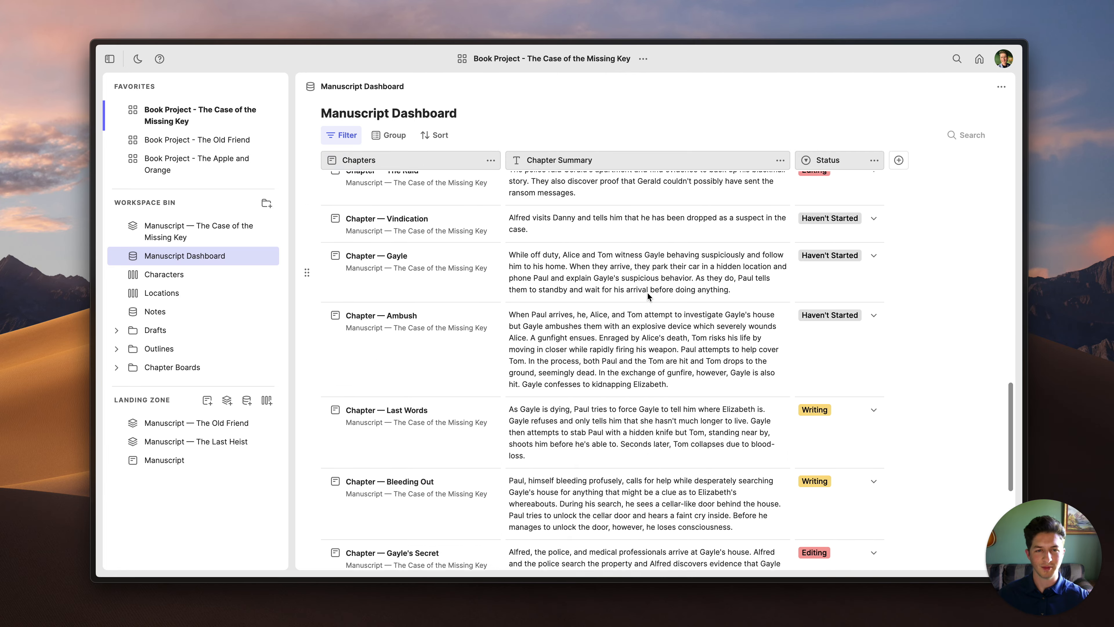
scroll(649, 287, up, 20)
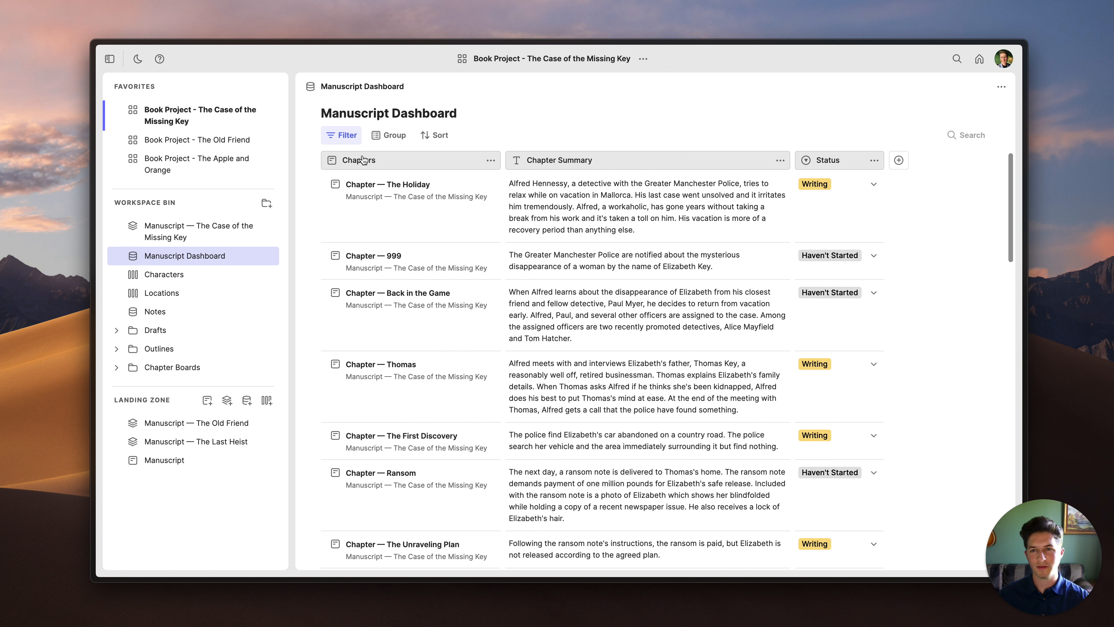
Step: Delete the Status filter condition from the Manuscript Dashboard
click(346, 135)
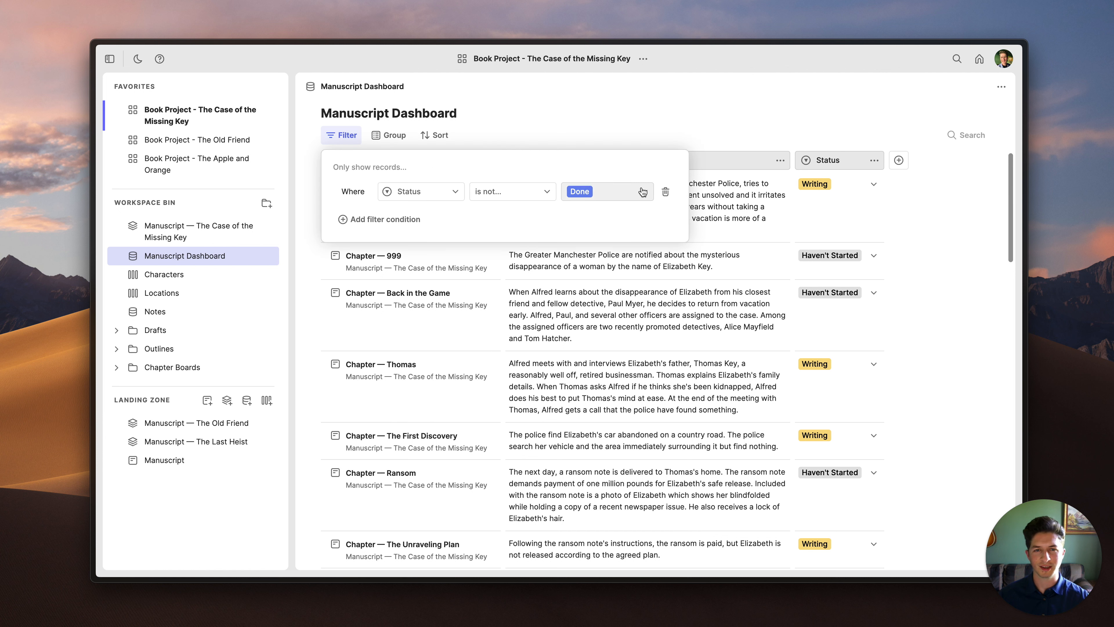
click(666, 191)
click(574, 126)
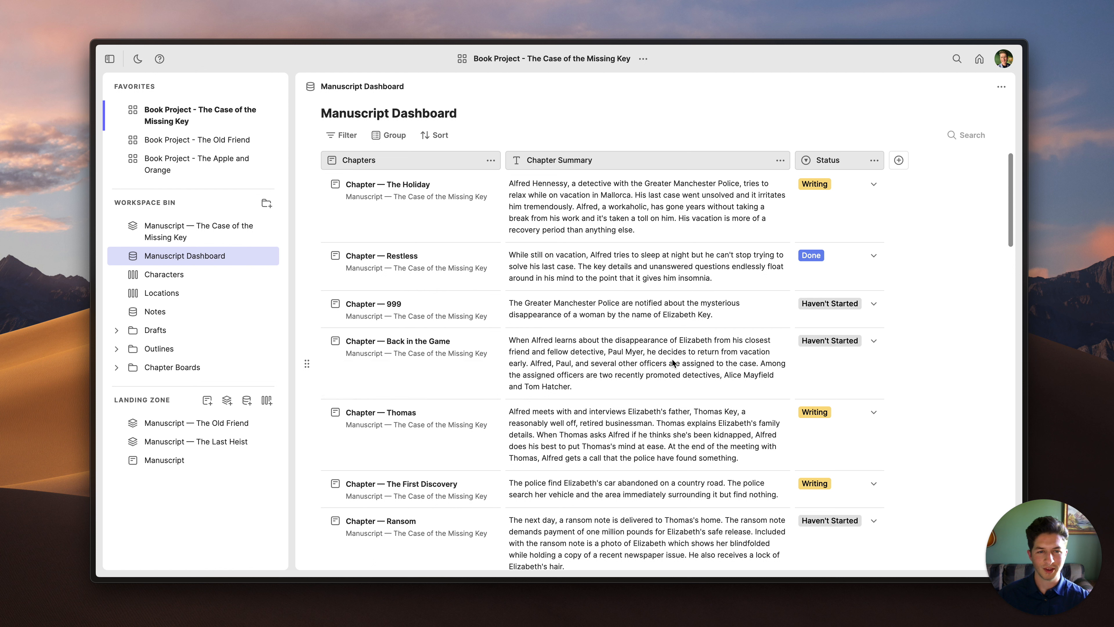
Step: Set the Status of the Back in the Game chapter to Pending
click(833, 360)
click(833, 358)
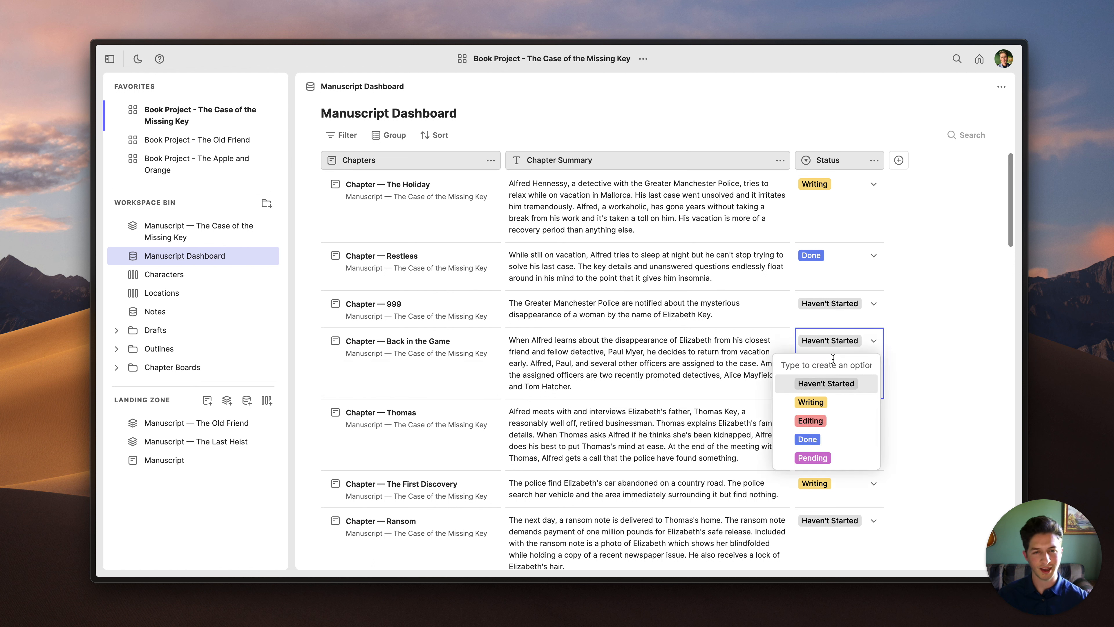
key(Down)
key(Down)
key(Down)
key(Down)
key(Return)
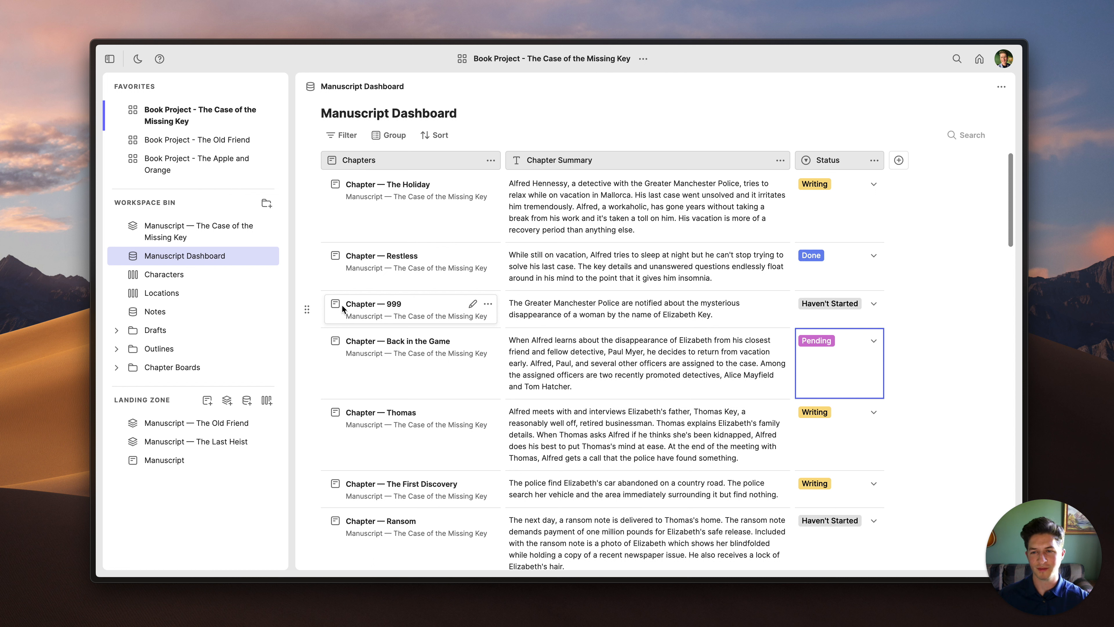
Step: Create a new database in the Landing Zone and name it Manuscript Dashboard - v2
click(247, 401)
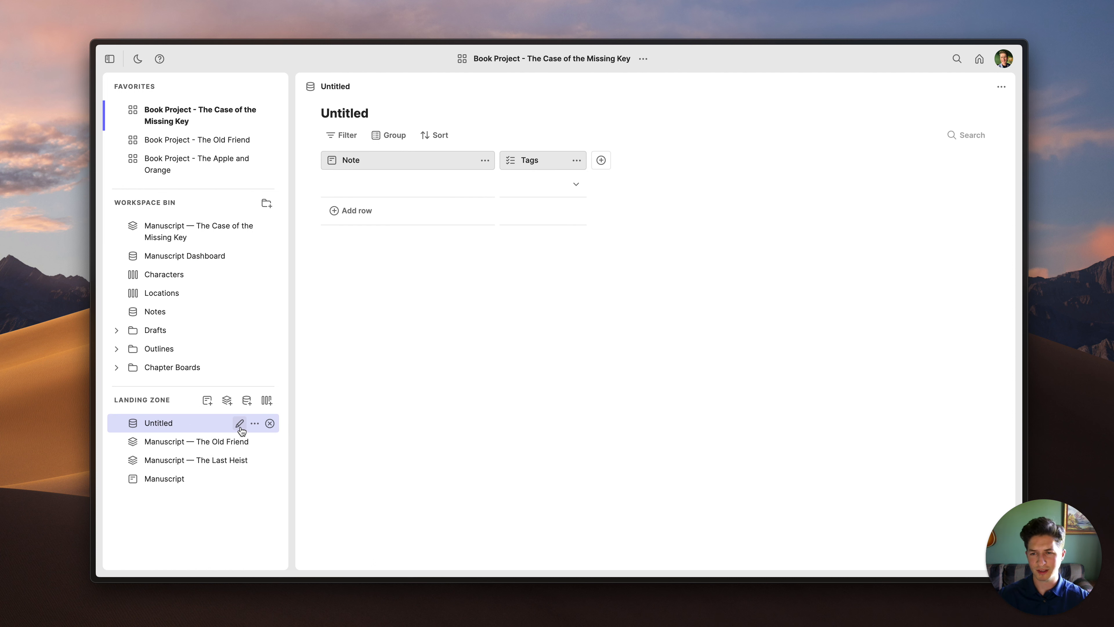
click(239, 423)
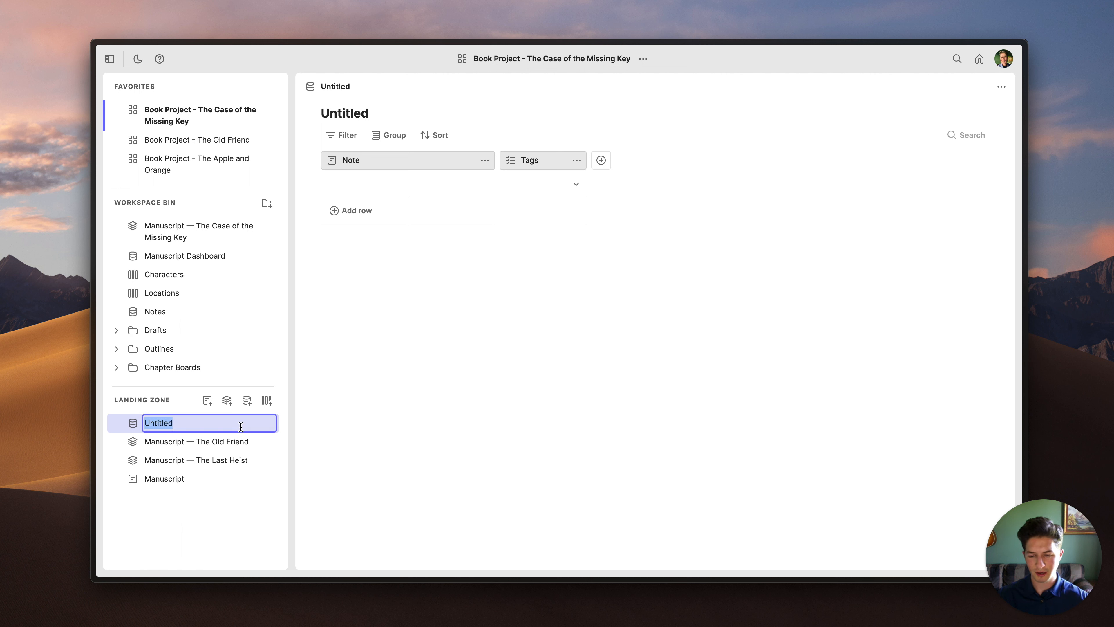
text(Manuscri)
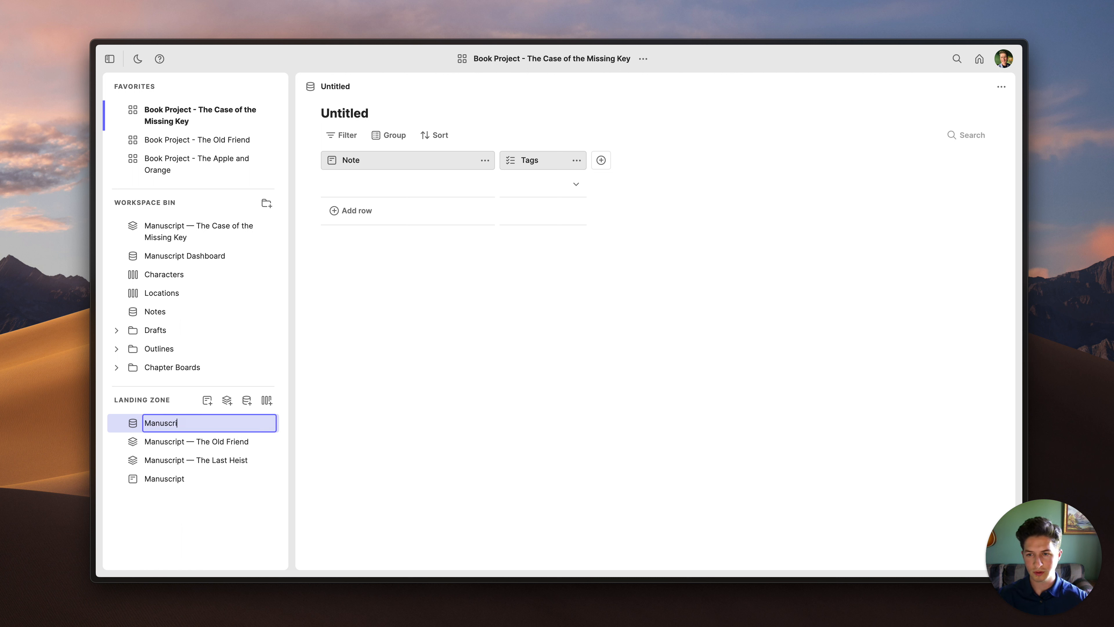
text(pt Dashboard)
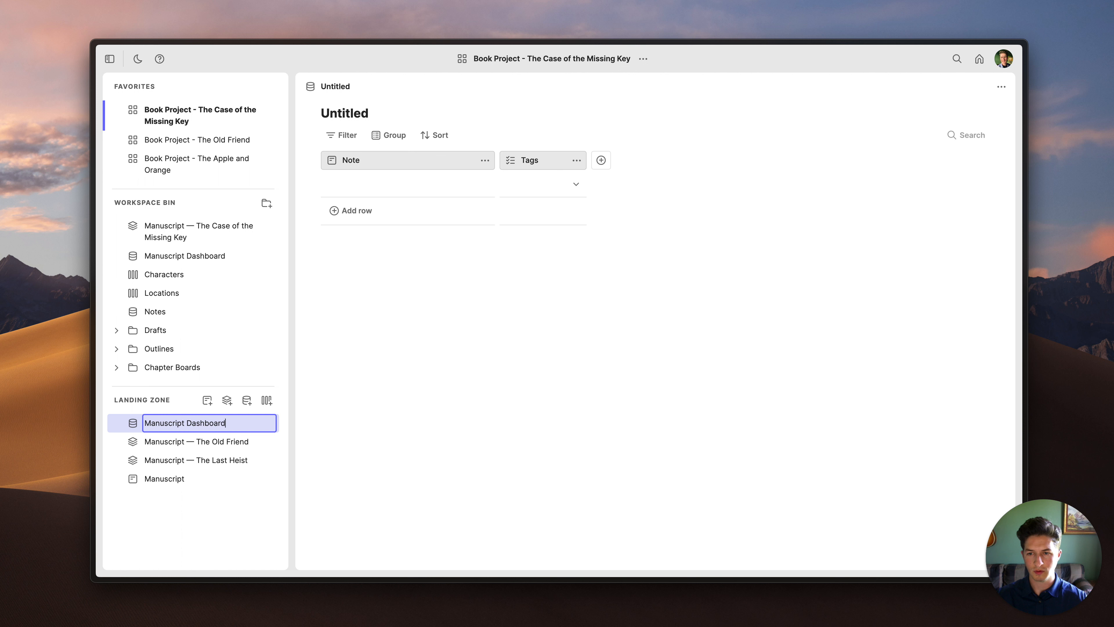
text( - v2)
key(Return)
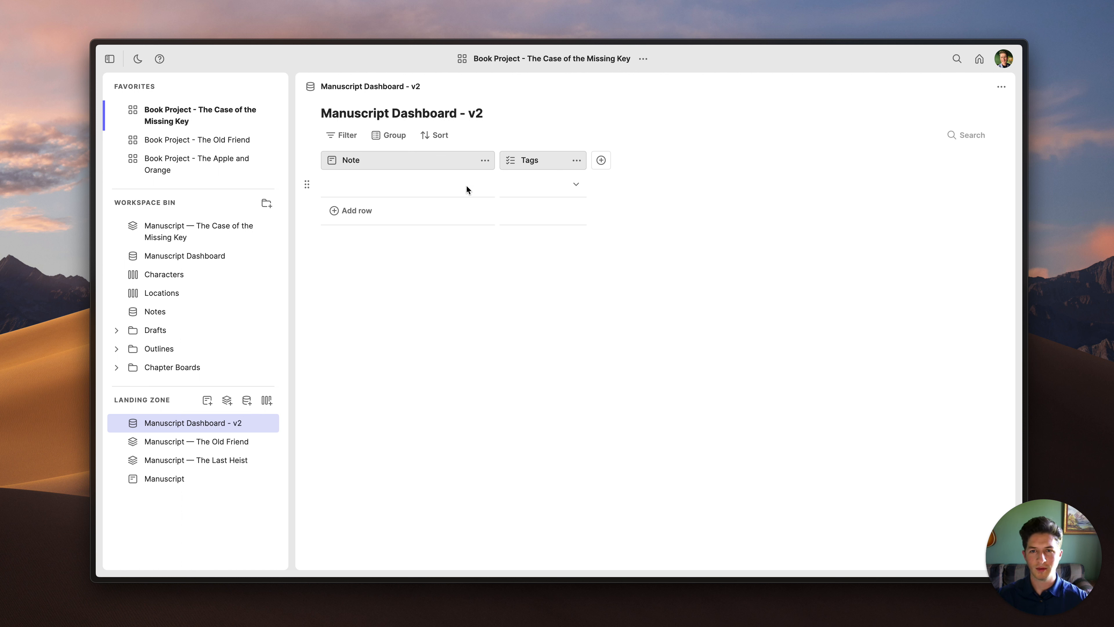
Step: Rename the Note field of the Manuscript Dashboard - v2 database to Chapter
click(485, 160)
click(457, 186)
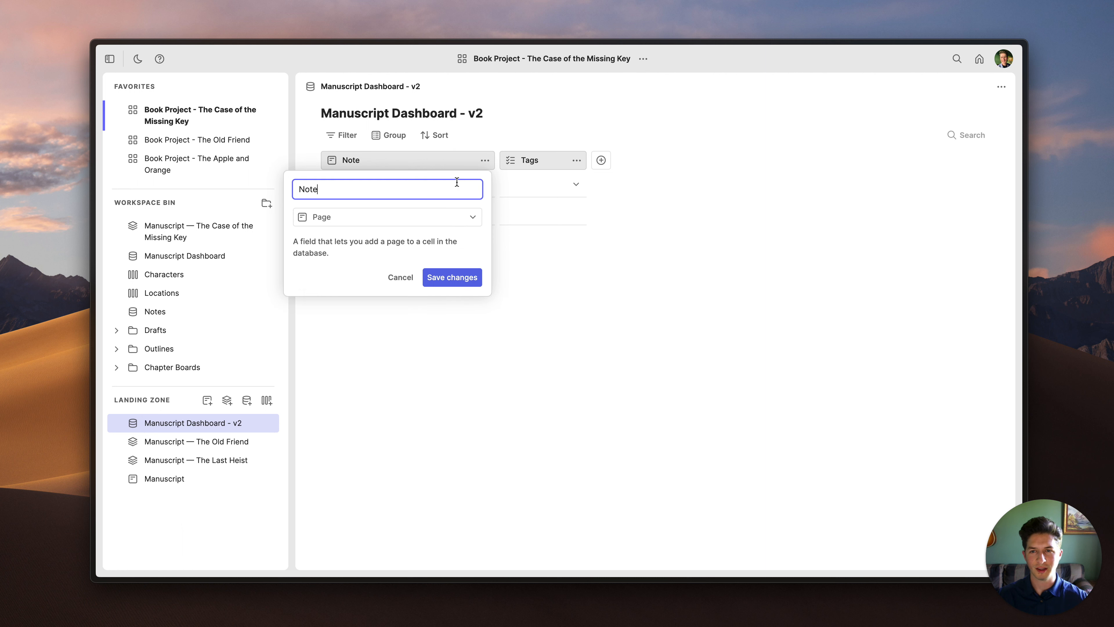
key(super+a)
text(Chapter)
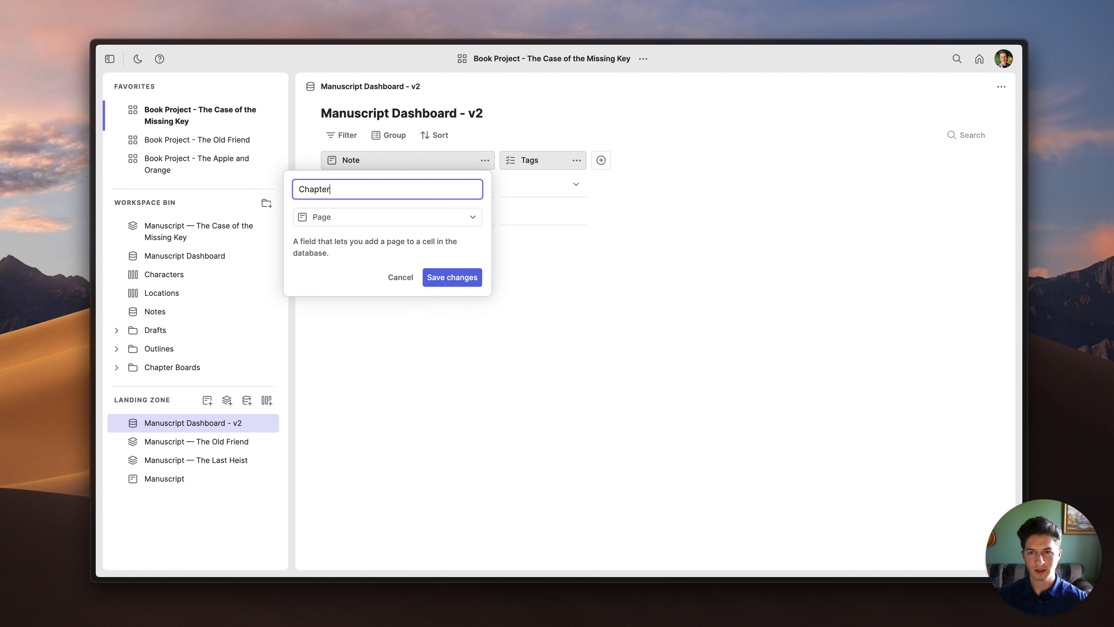
key(Return)
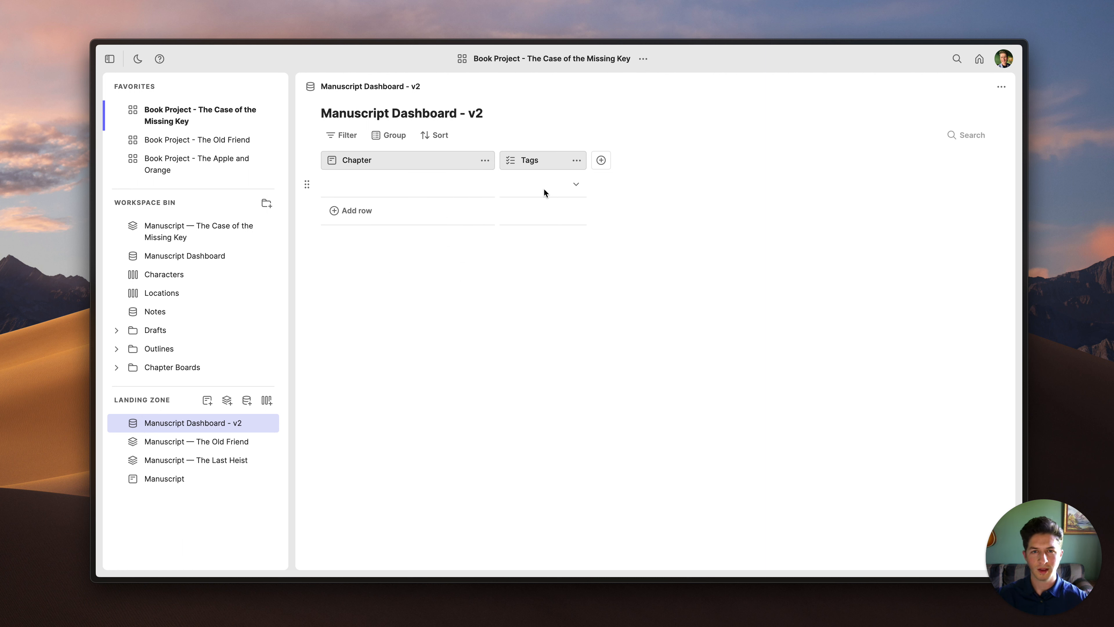
Step: Delete the Tags field from the Manuscript Dashboard - v2 database
click(577, 160)
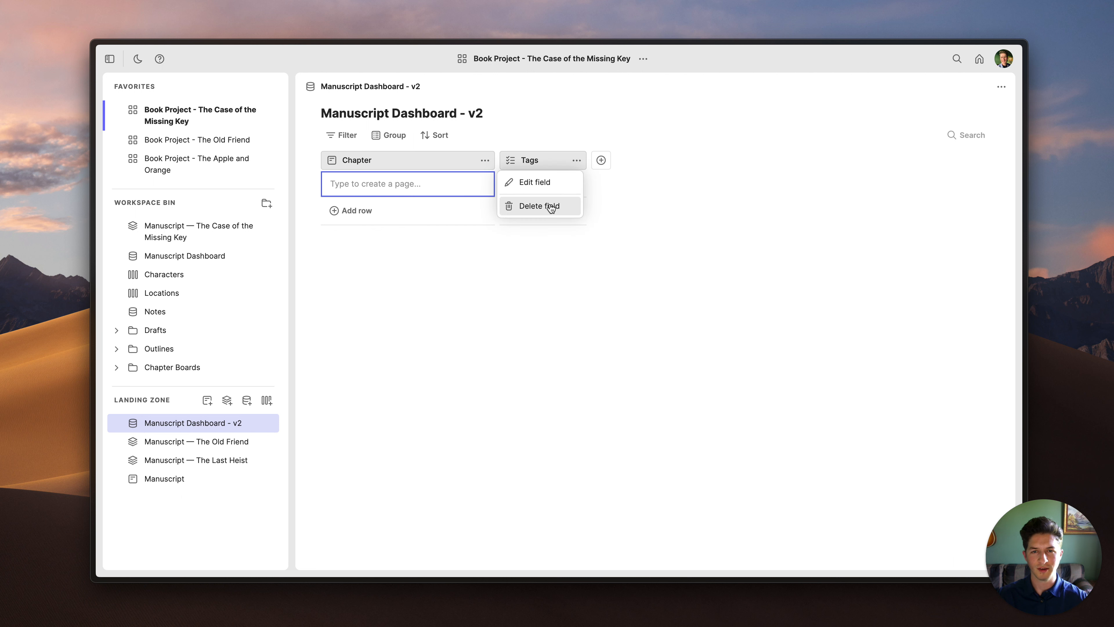
click(552, 206)
click(619, 336)
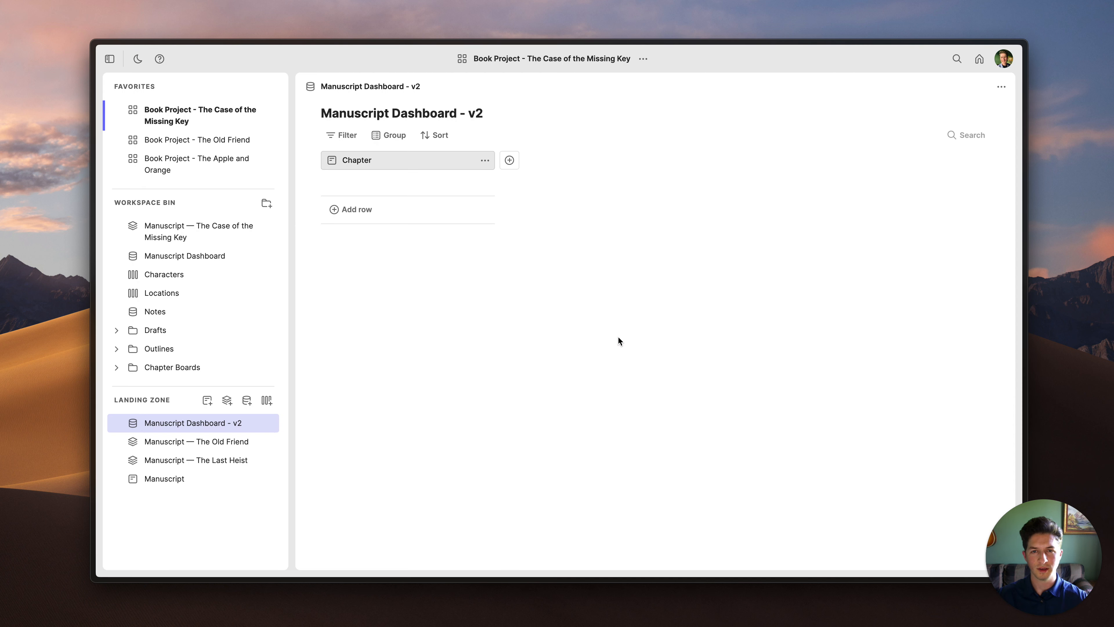
Step: Add a Text field named Chapter Summary to the Manuscript Dashboard - v2 database
click(509, 161)
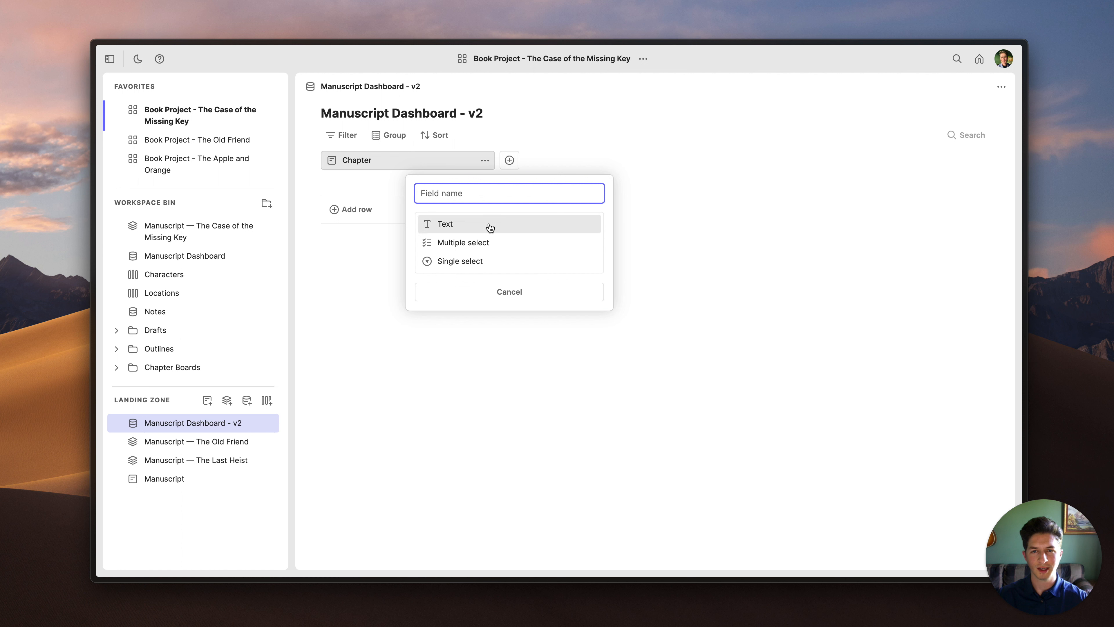
click(487, 225)
click(493, 194)
text(Ch)
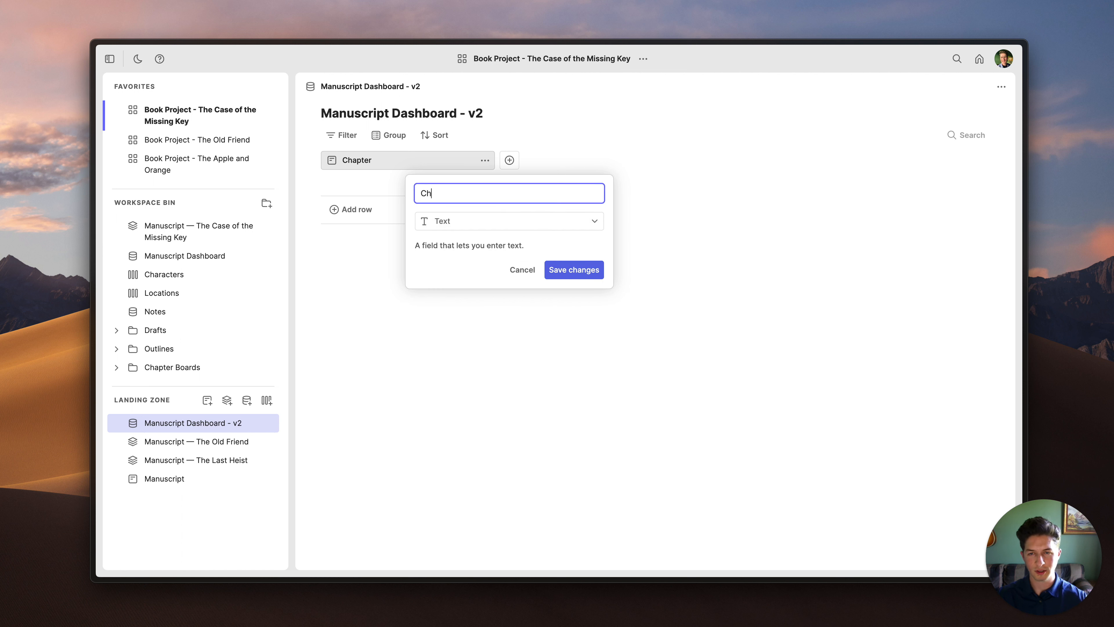
text(apter Summary)
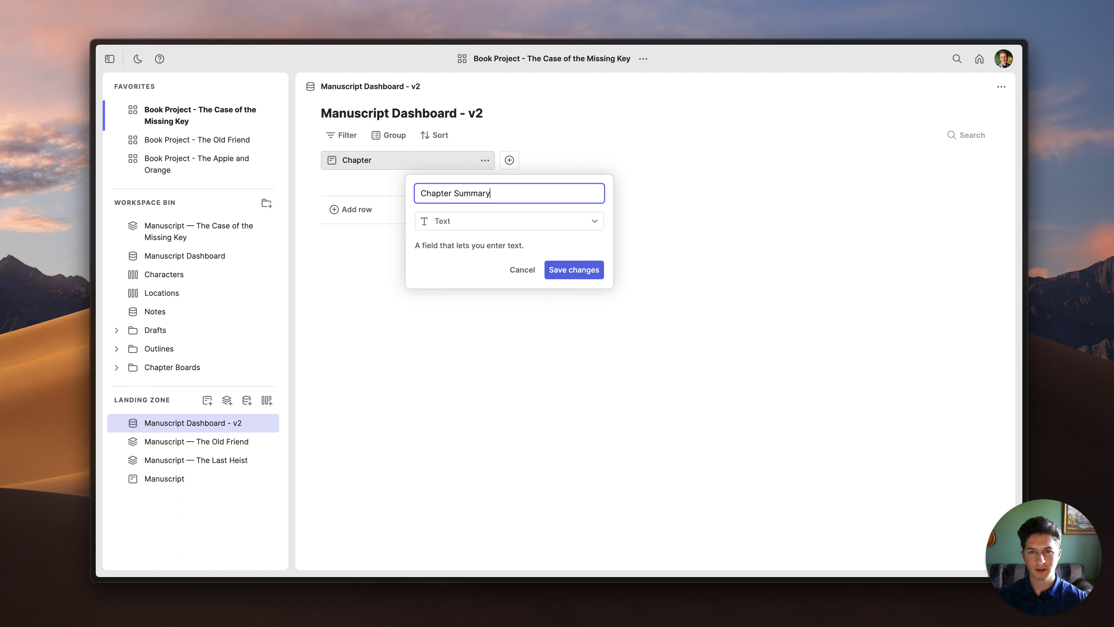
click(553, 271)
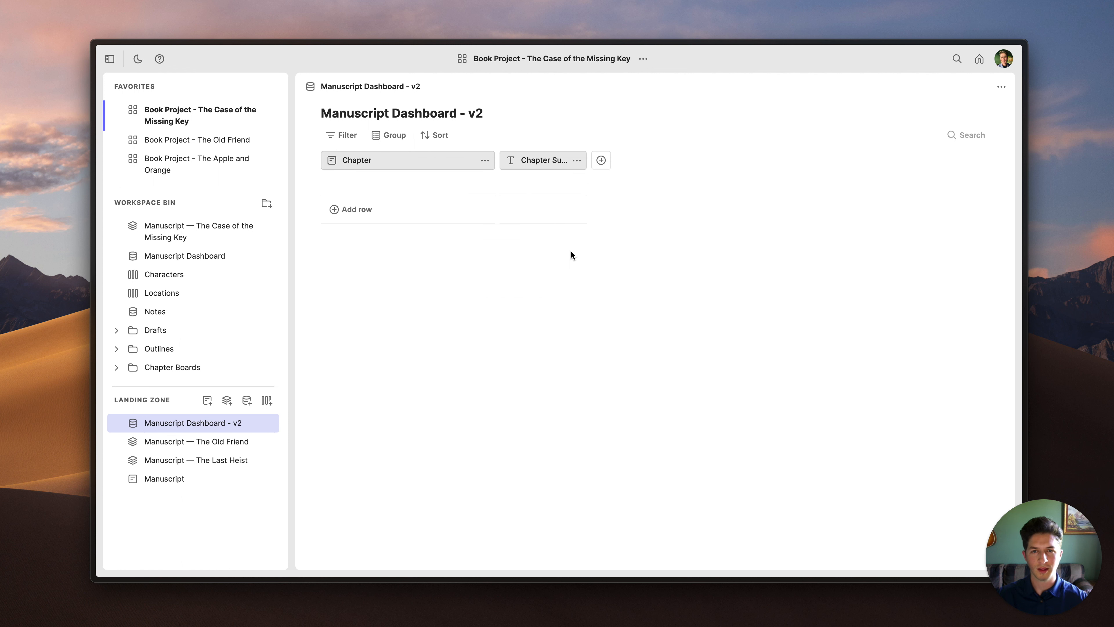
Step: Widen the Chapter Summary and Chapter columns so their headings have more room
drag(587, 163, 678, 159)
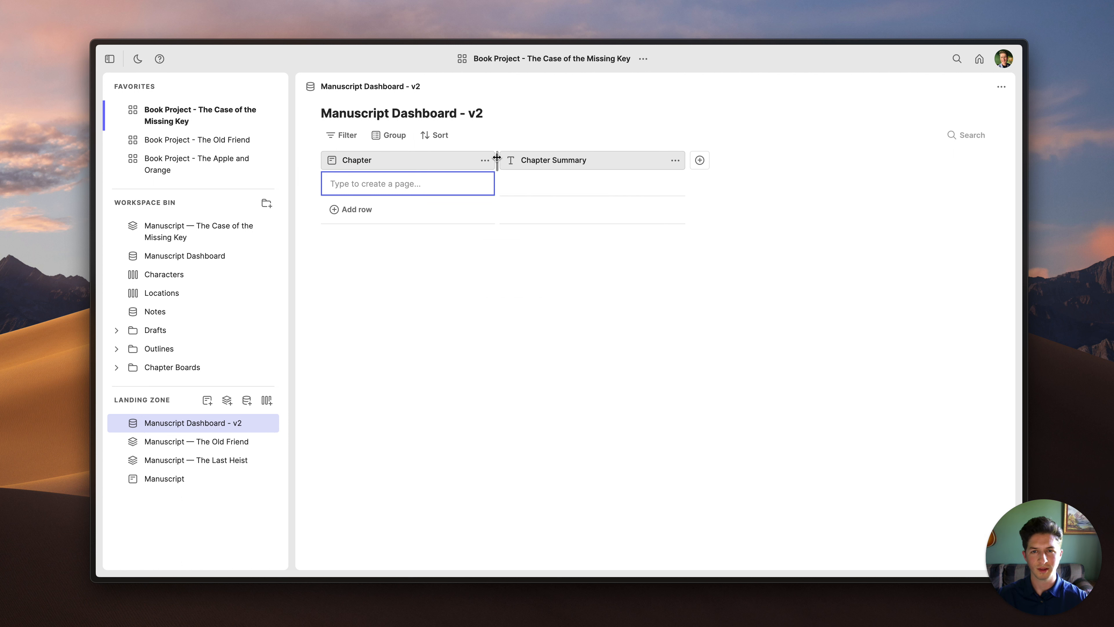
drag(495, 160, 543, 159)
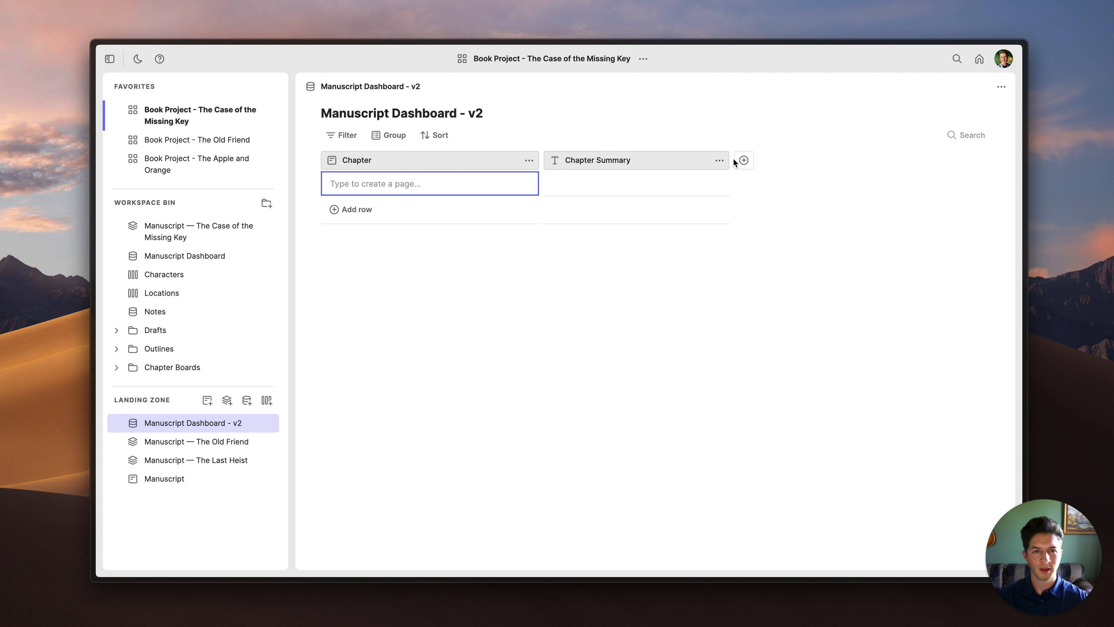
drag(733, 159, 755, 160)
Step: Start a new Single select field in the database and name it Status
click(764, 160)
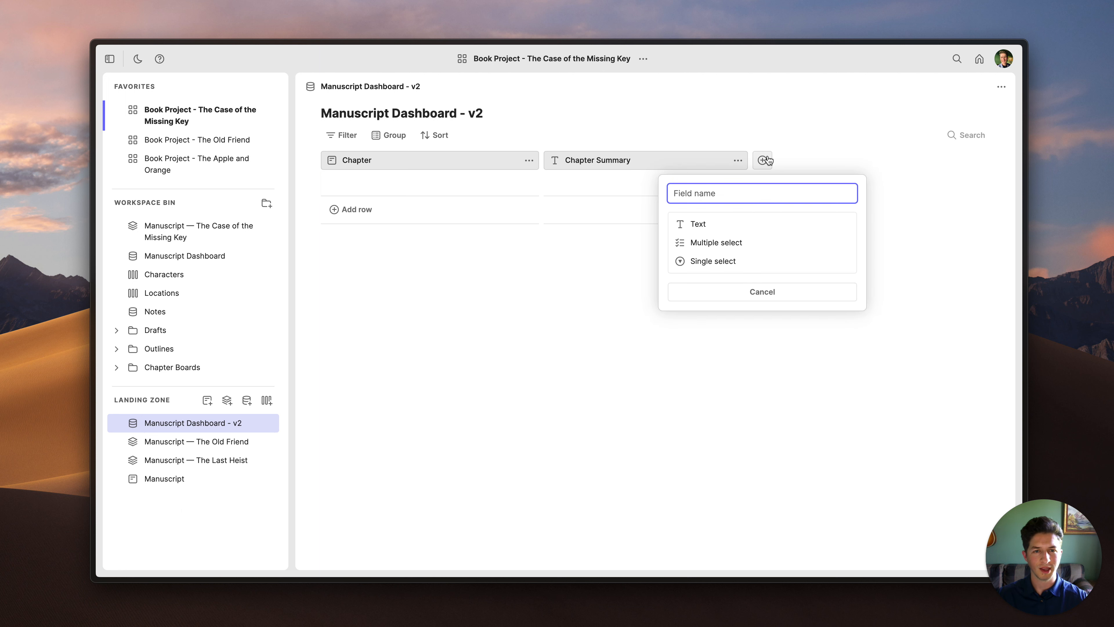
click(760, 263)
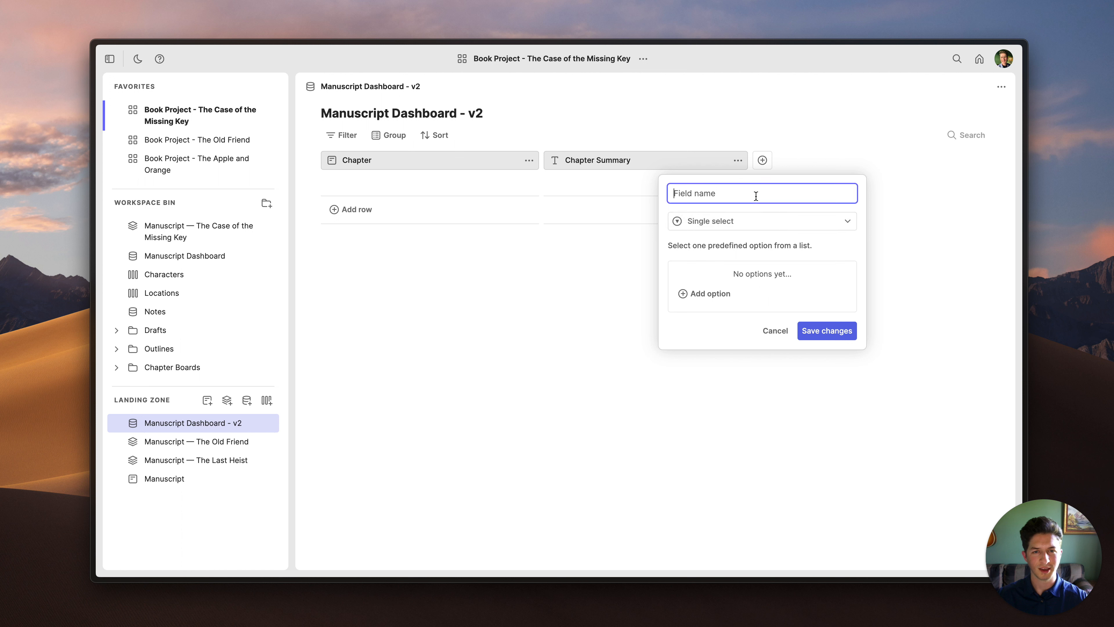
text(St)
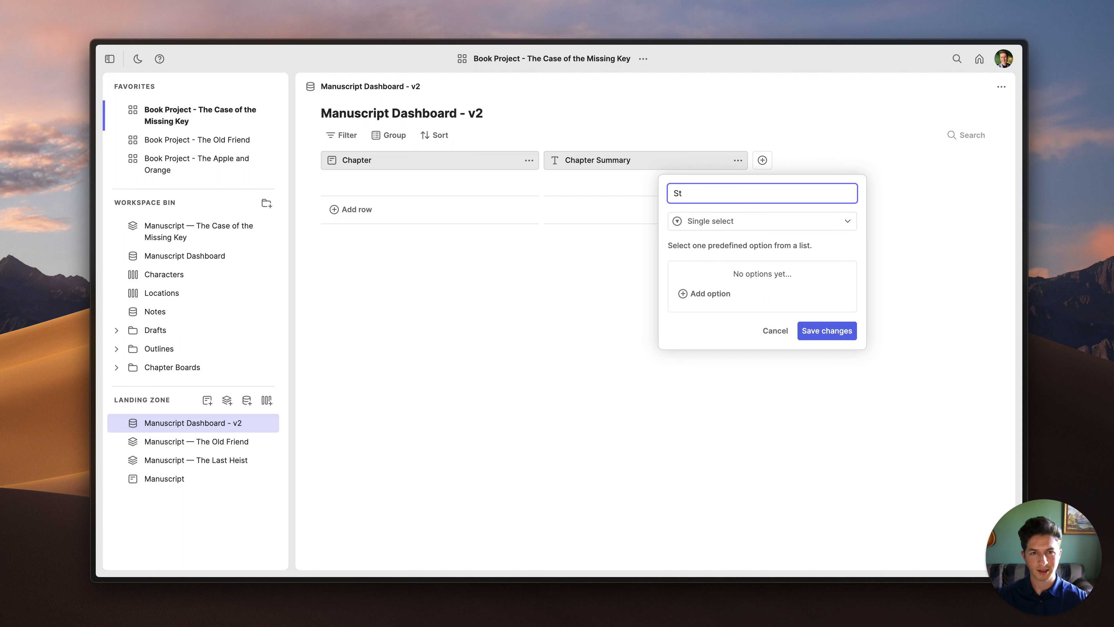
text(atus)
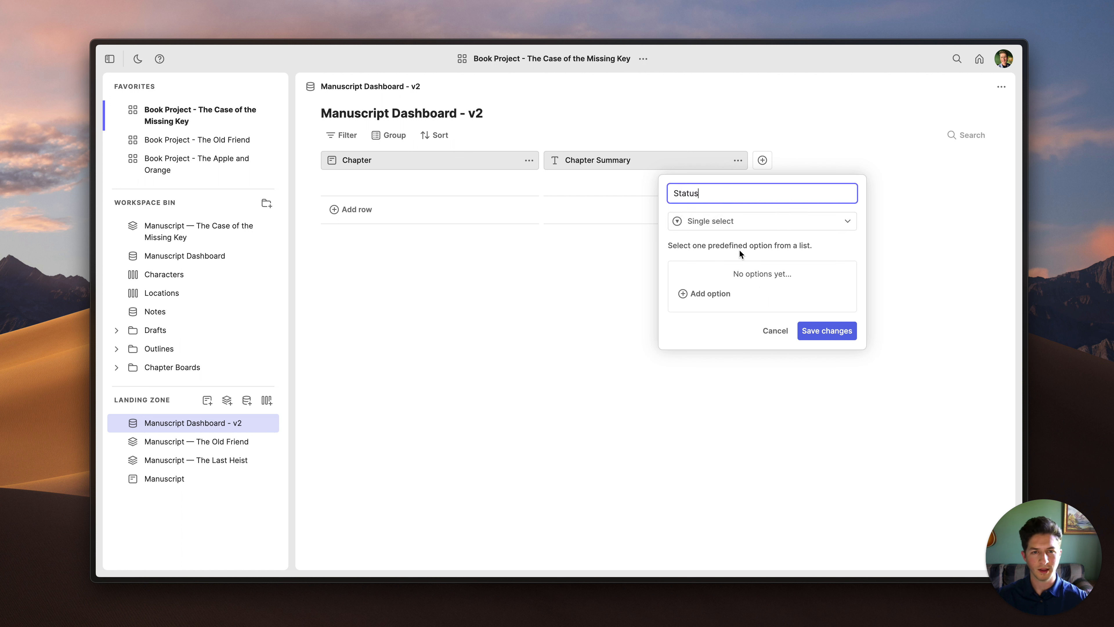
Step: Add the options Not Started, Writing, Editing, Done and Pending to the Status field
click(713, 292)
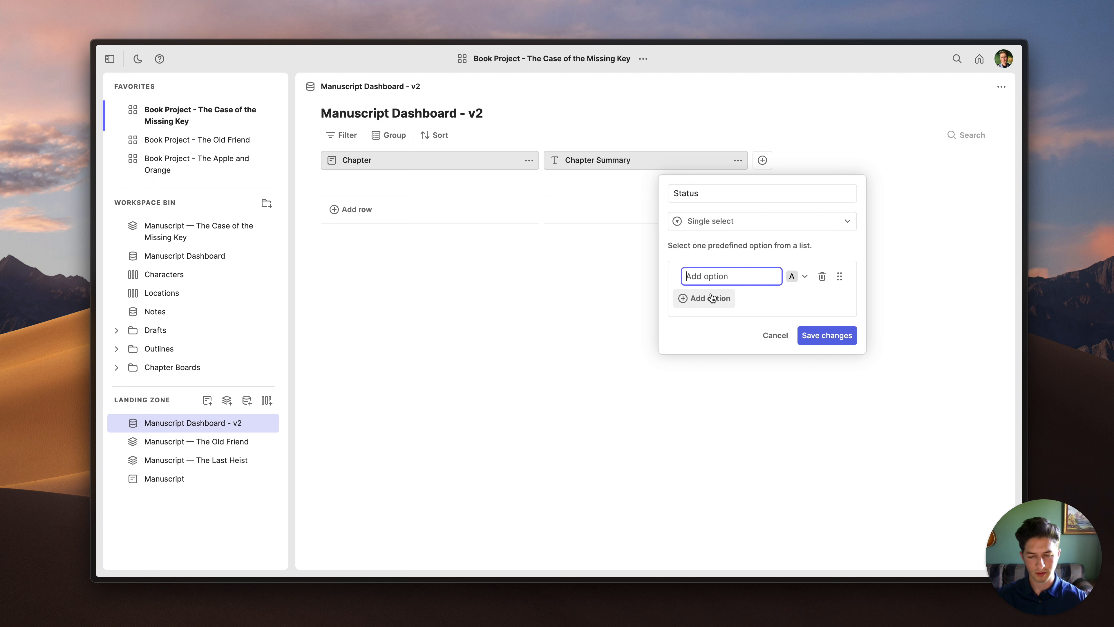
text(Not Starte)
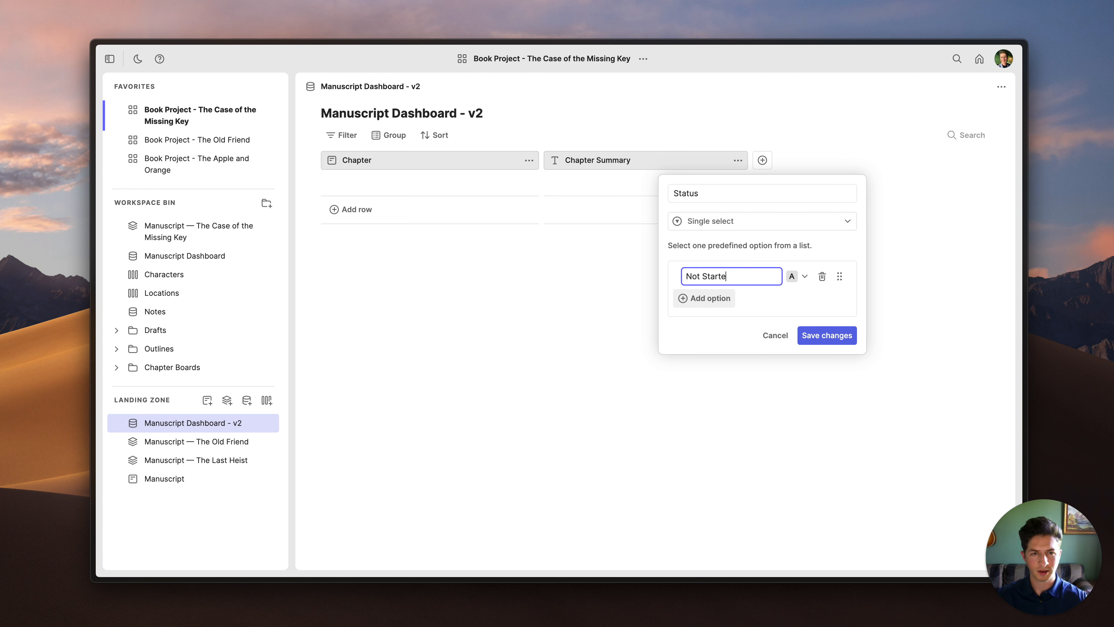
text(d)
key(Return)
text(Writing)
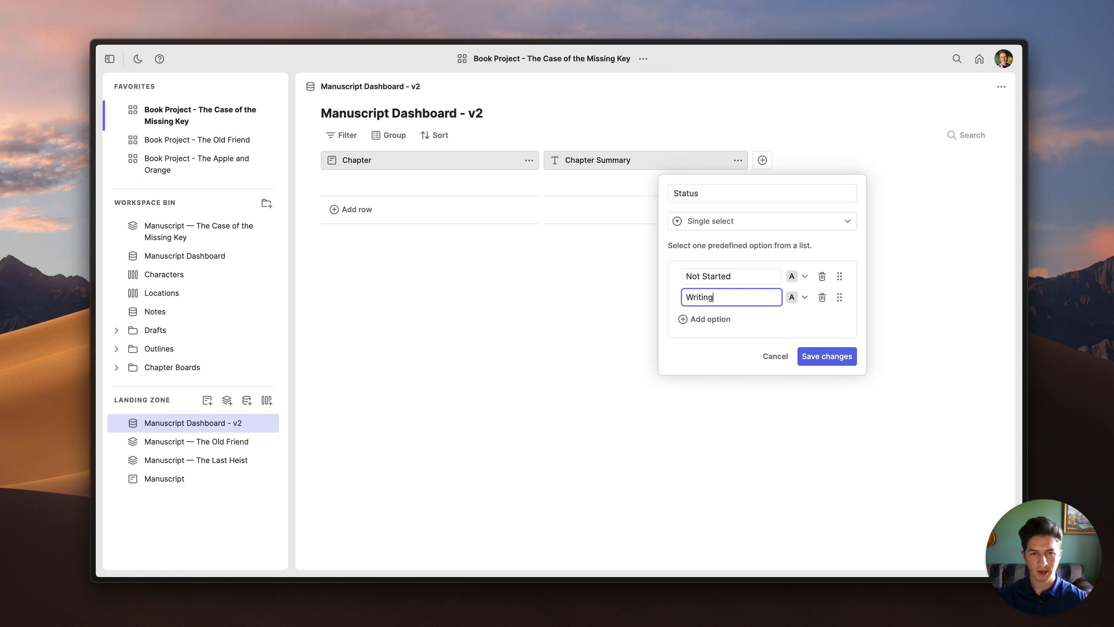
key(Return)
text(Editing)
key(Return)
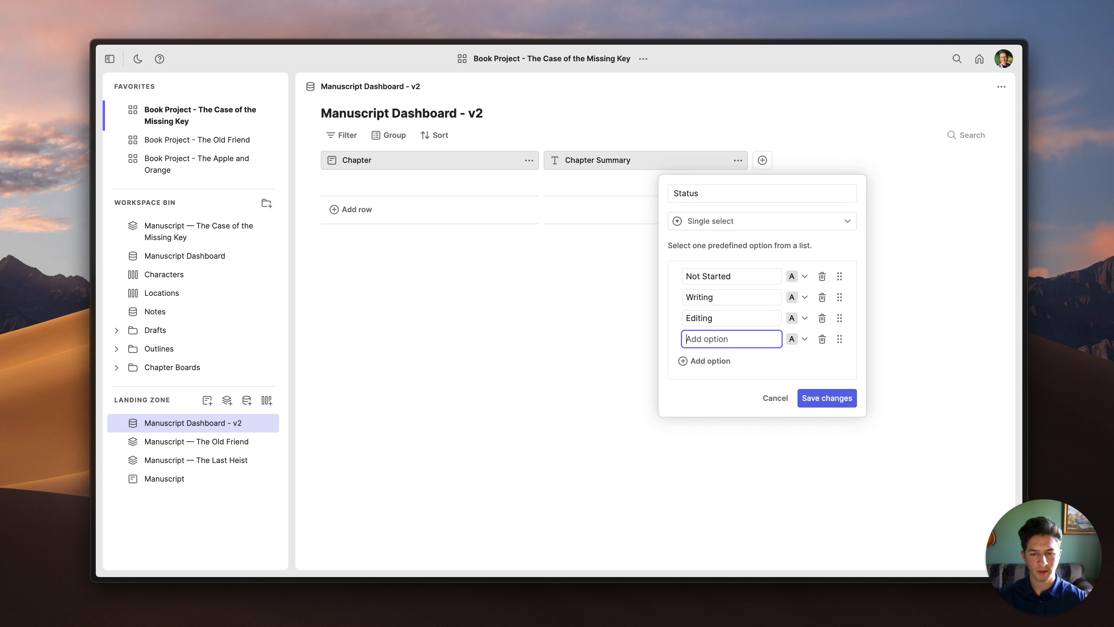
text(Done)
key(Return)
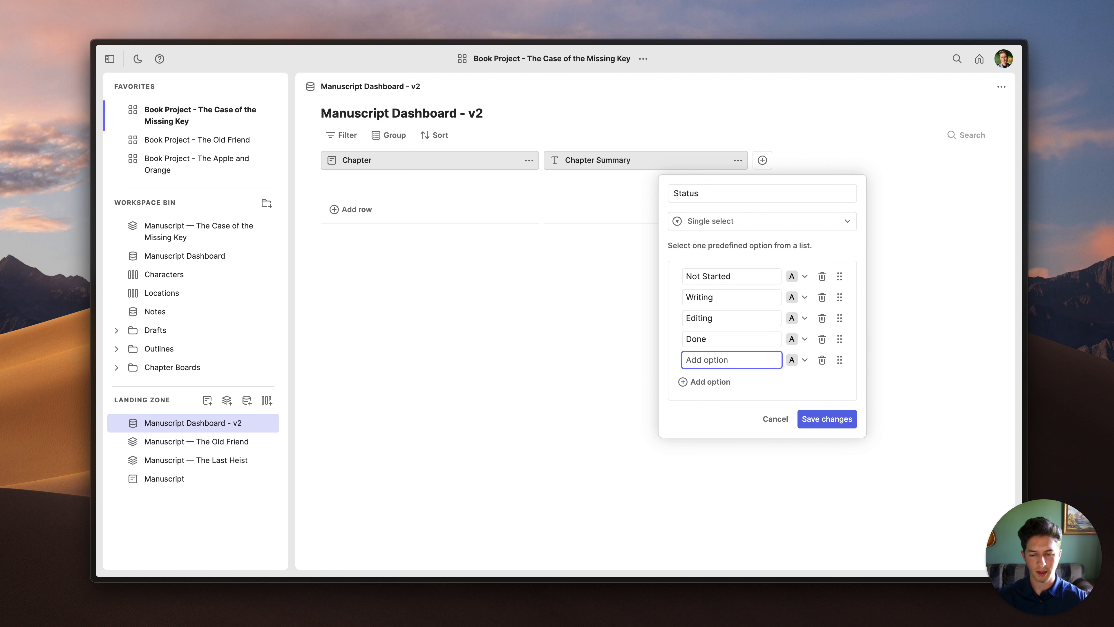
text(Pendin)
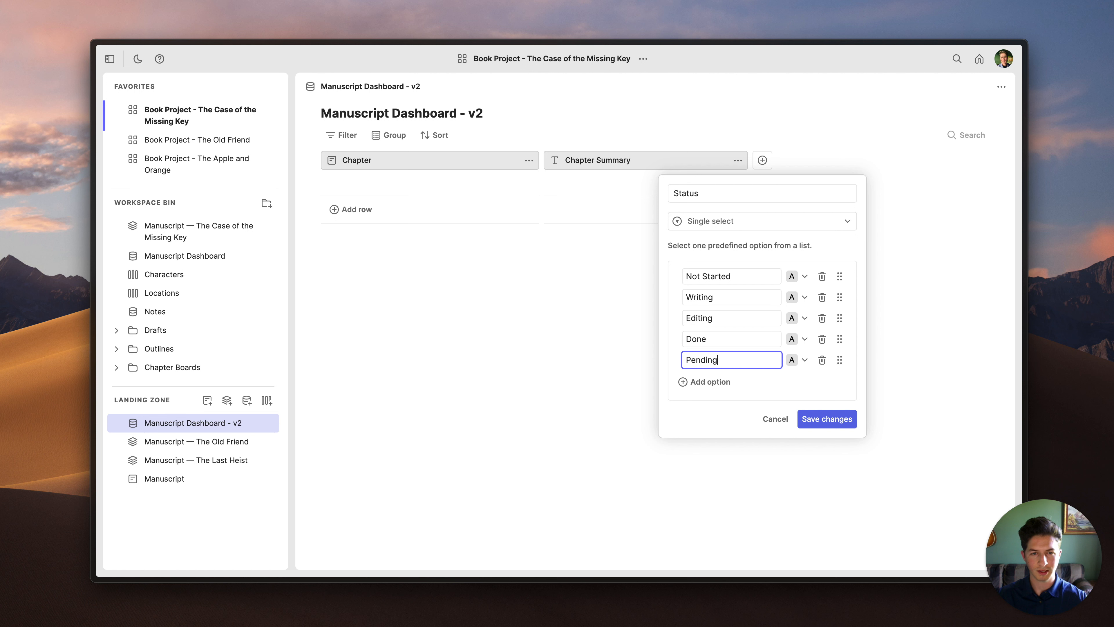
text(g)
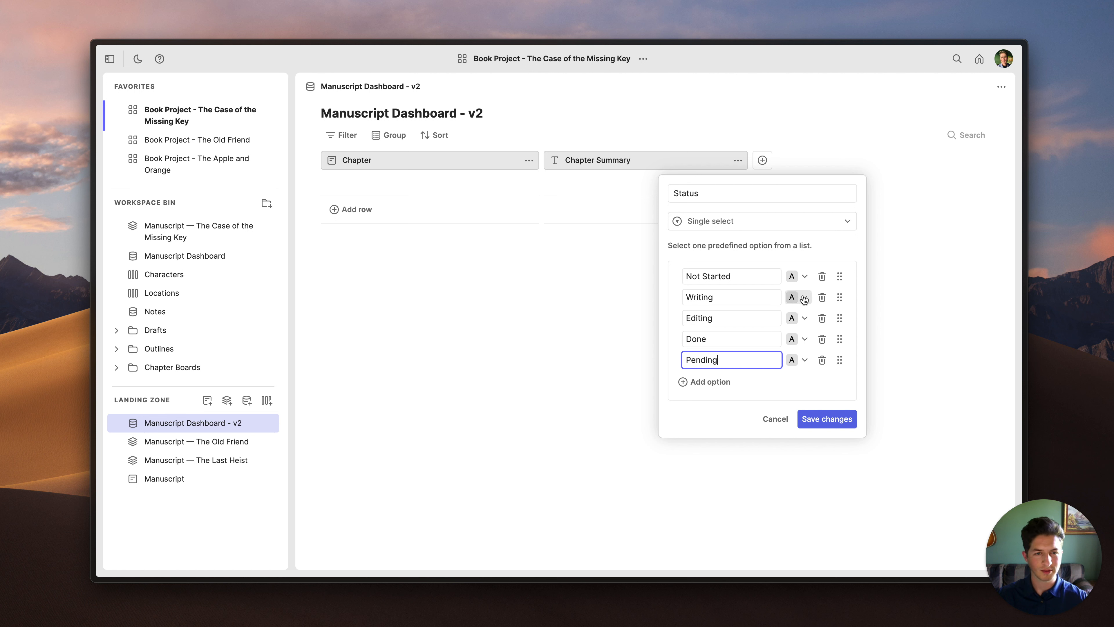
Step: Colour the Status options Writing yellow, Editing red, Done blue and Pending purple, and save the field
click(799, 297)
click(662, 297)
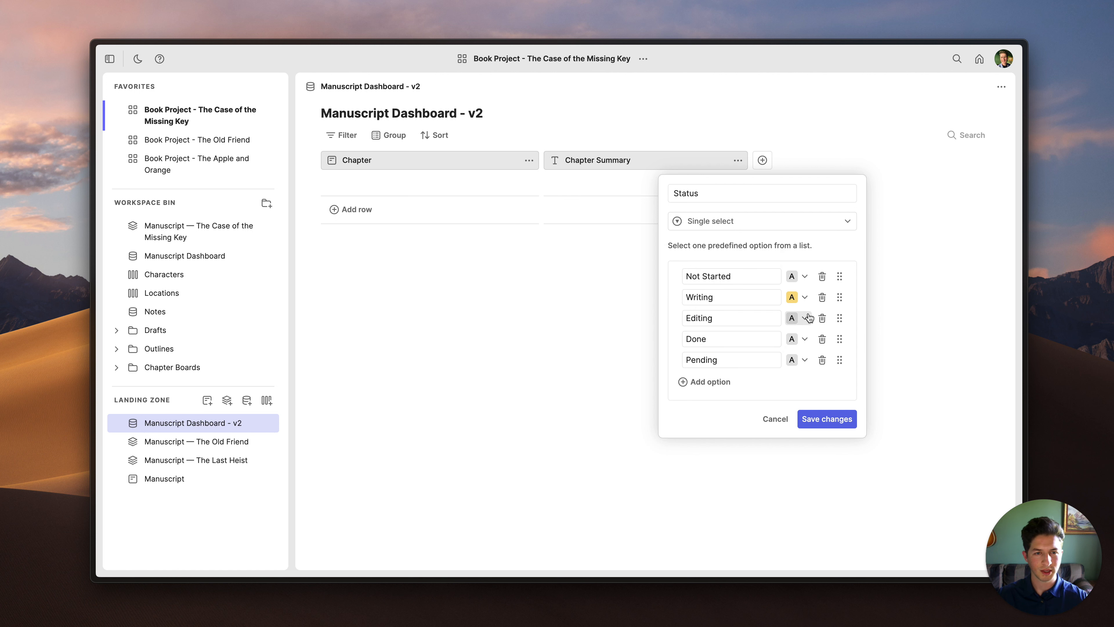
click(798, 318)
click(703, 320)
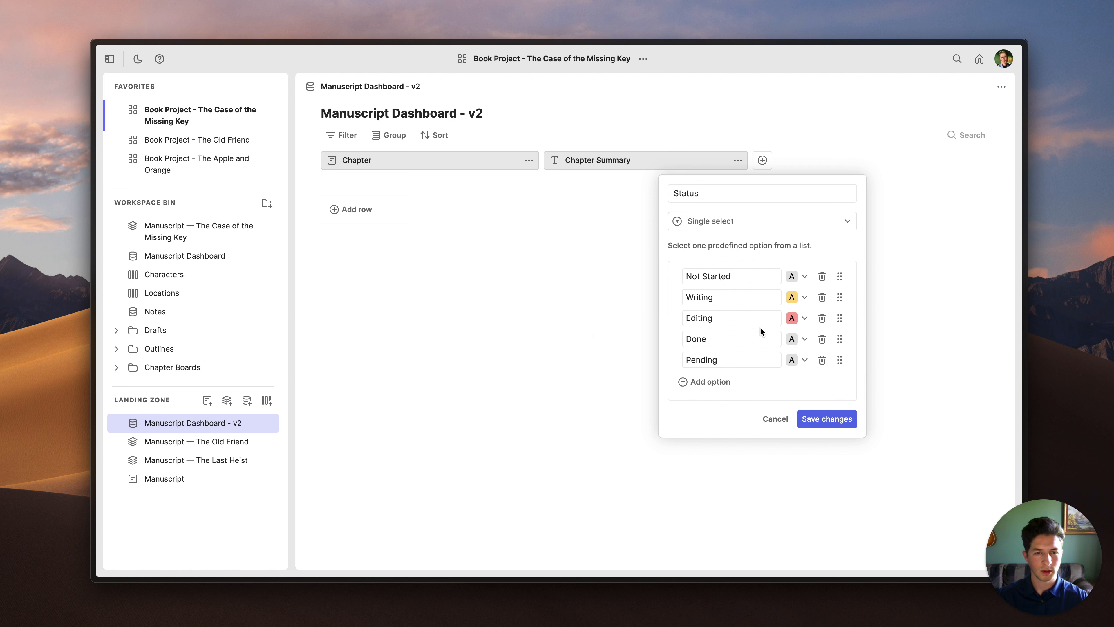
click(800, 339)
click(578, 360)
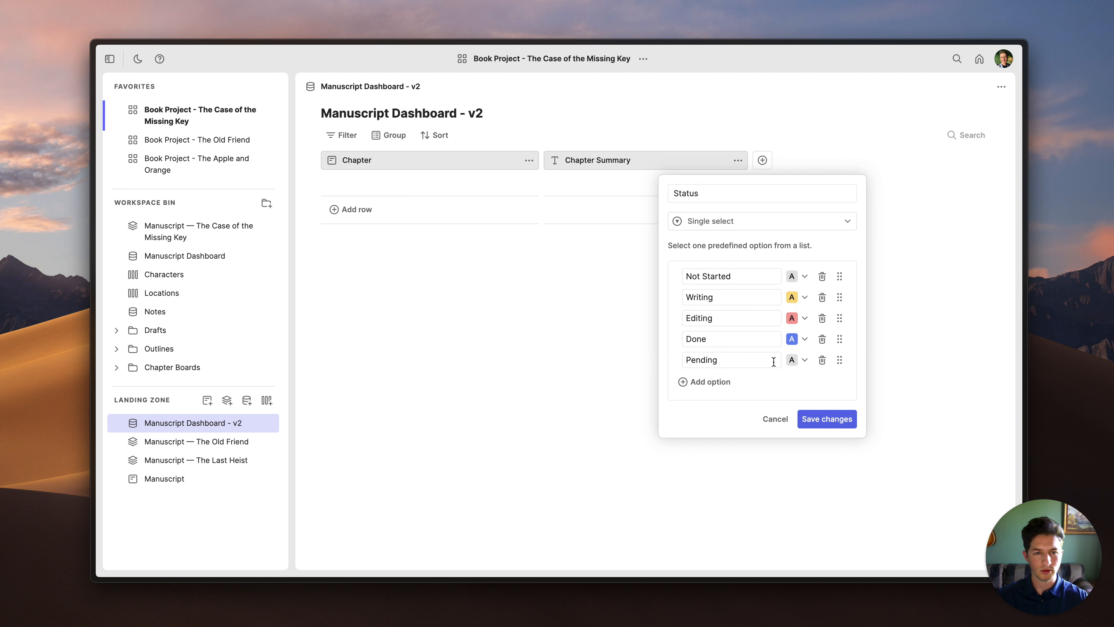
click(799, 360)
click(730, 382)
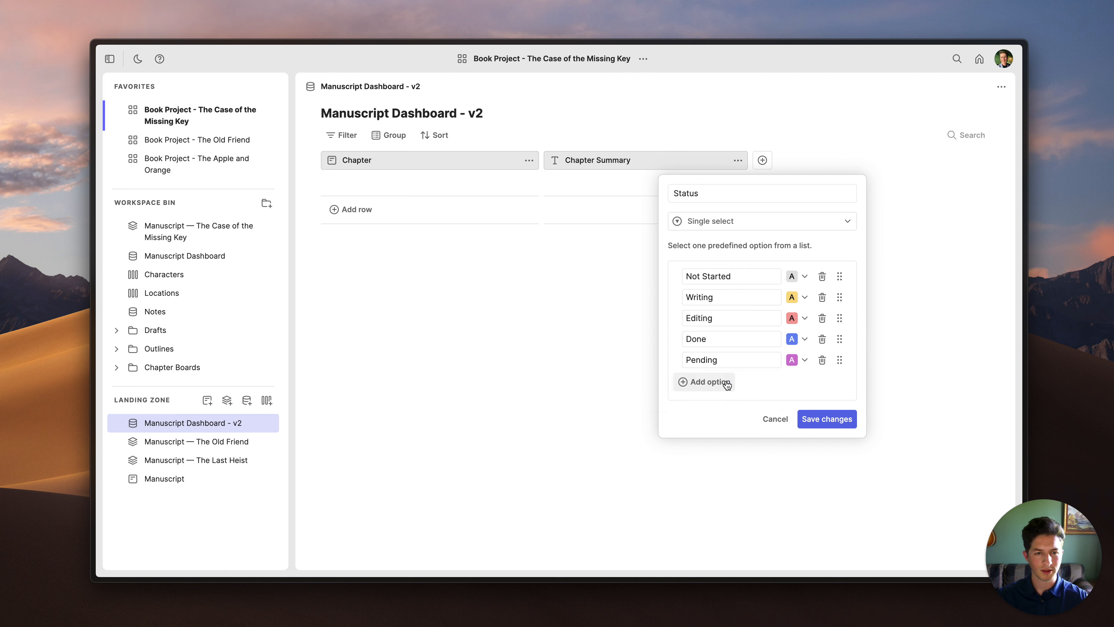
click(836, 421)
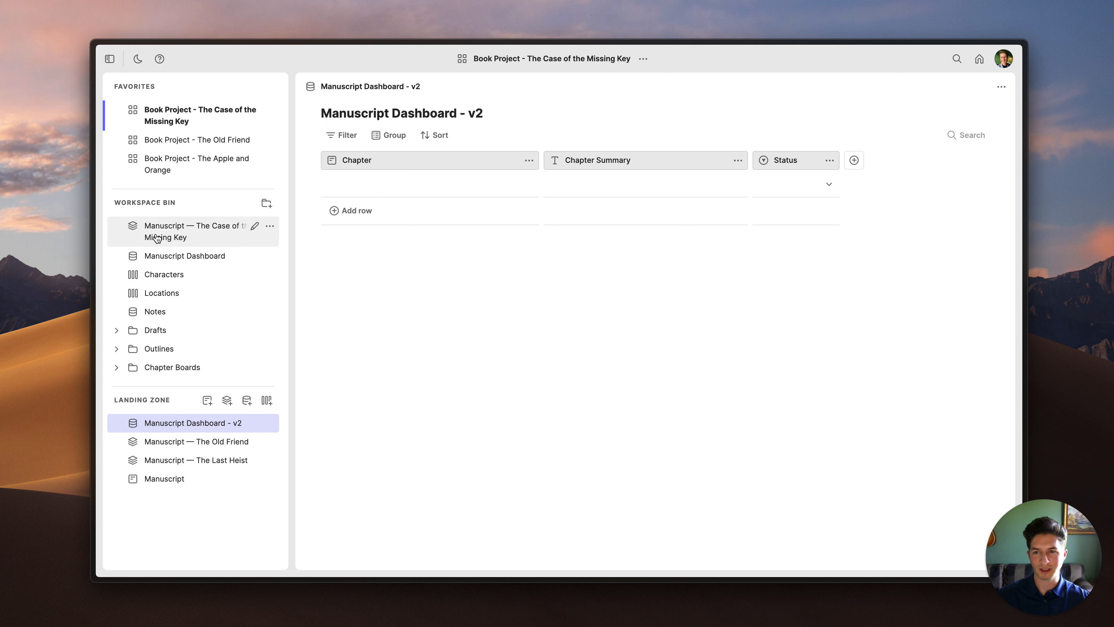
Step: Open Manuscript — The Case of the Missing Key beside the dashboard and show its table of contents
drag(157, 238, 1010, 229)
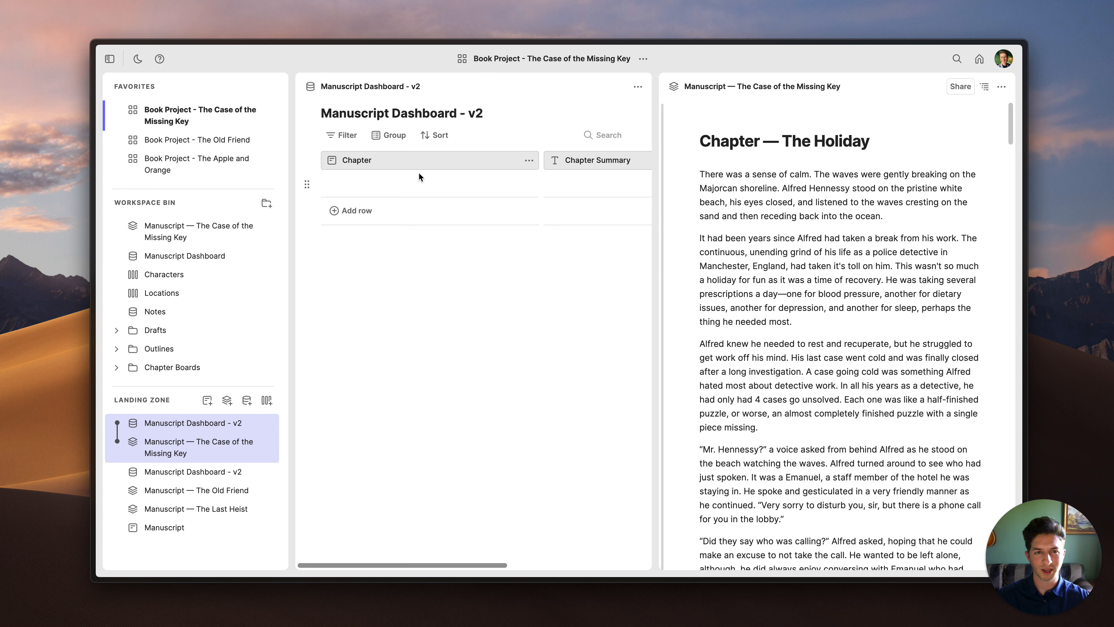
click(985, 87)
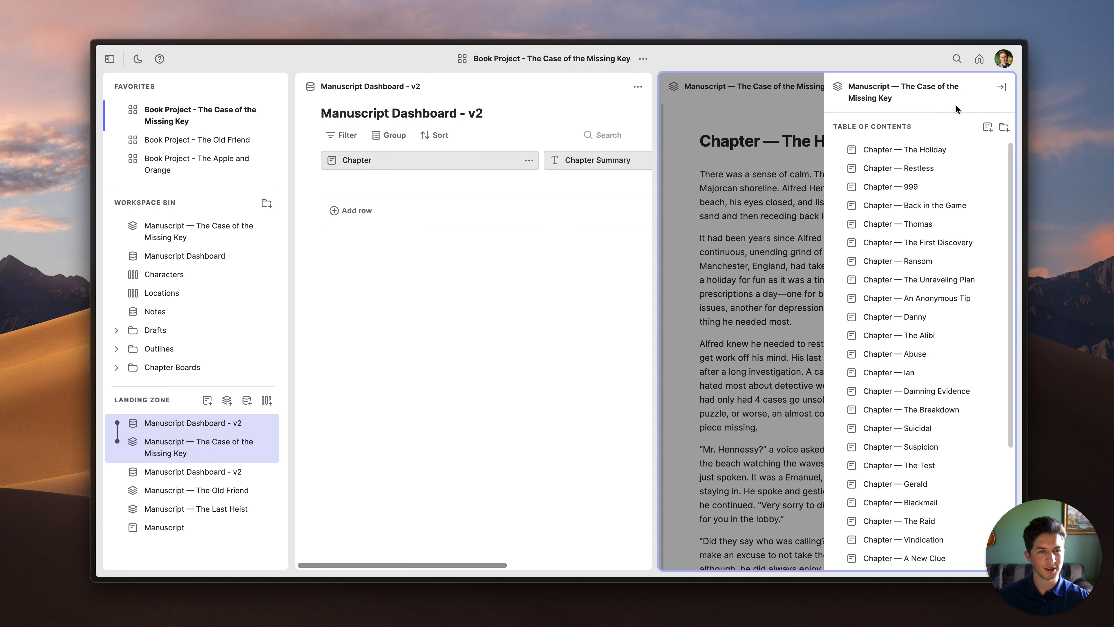
Step: Add Chapter — The Holiday from the table of contents to the Manuscript Dashboard - v2 database and delete the empty row
drag(936, 153, 475, 246)
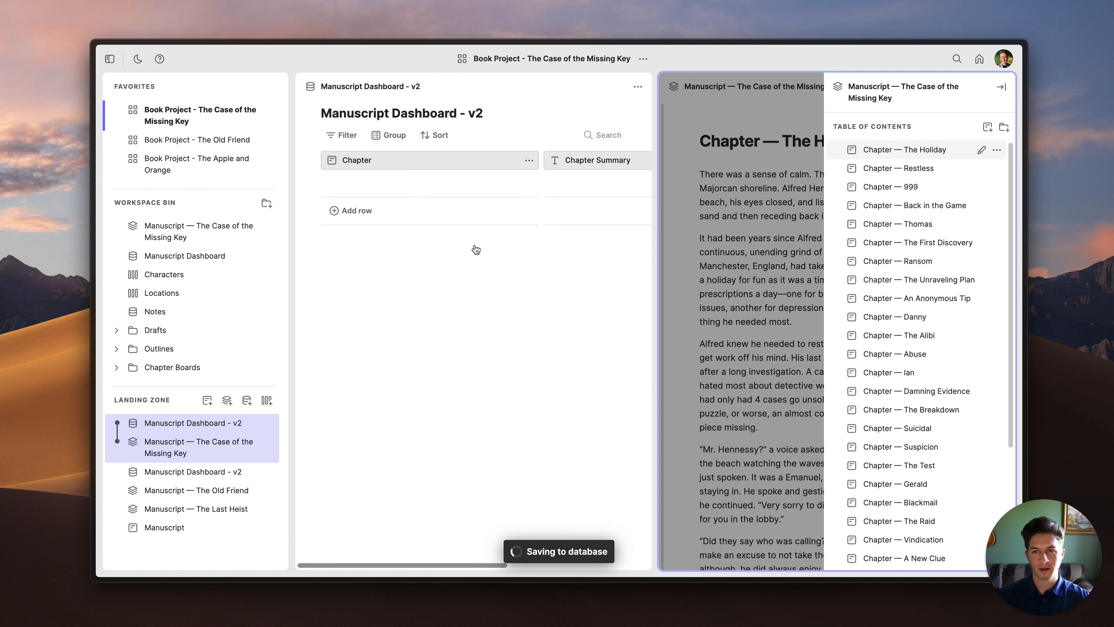
click(308, 185)
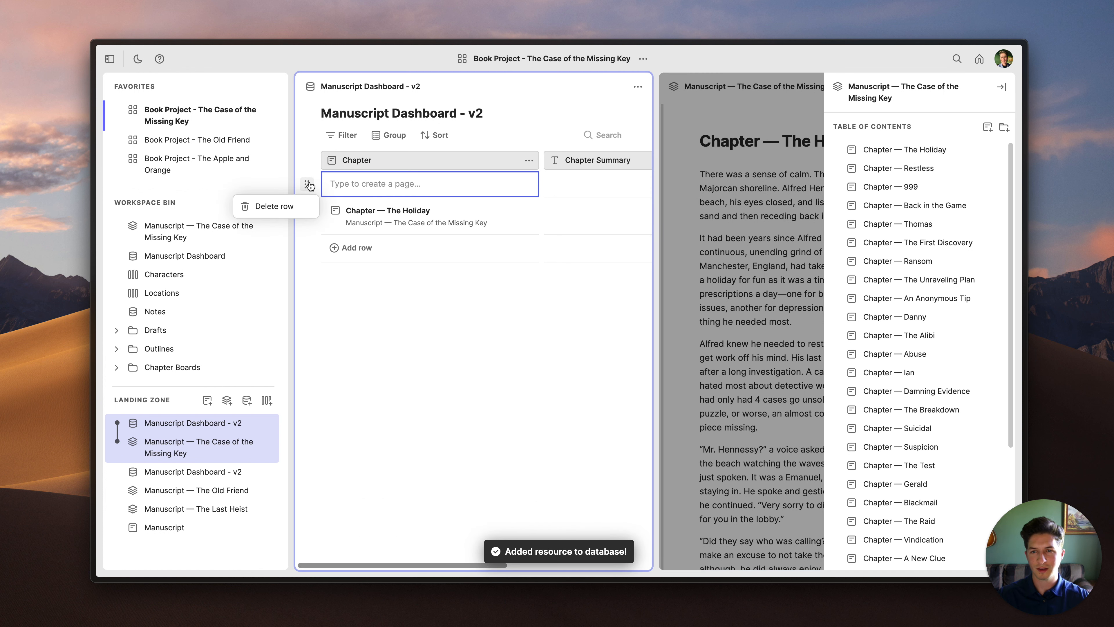
click(283, 207)
Step: Enter "This is the chapter summary" as the Chapter Summary of Chapter — The Holiday
scroll(510, 243, right, 3)
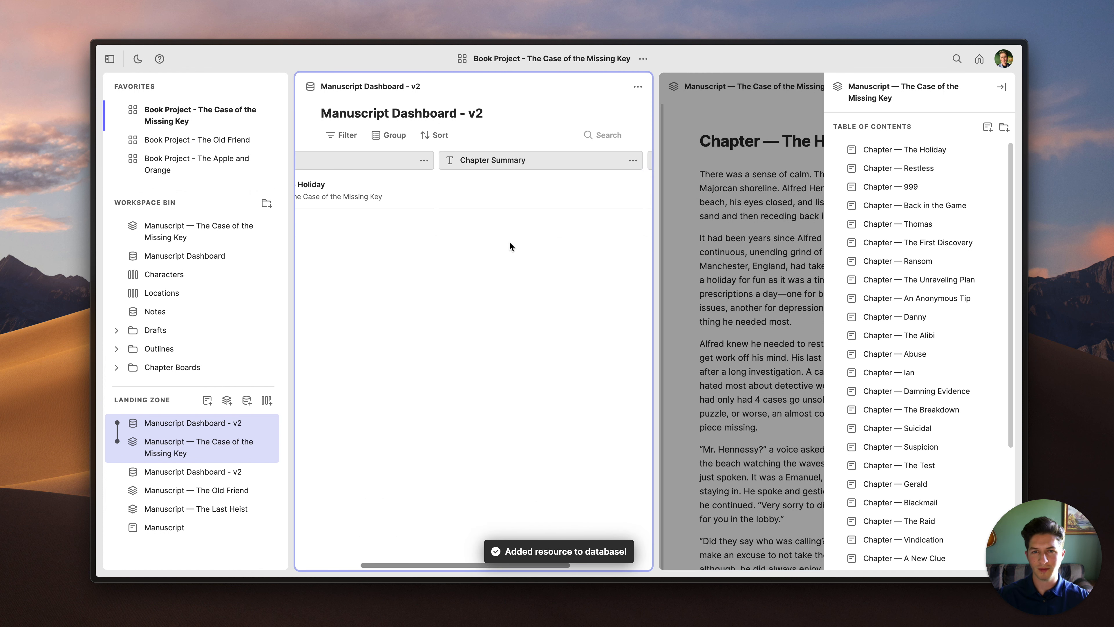
scroll(509, 241, right, 2)
click(467, 185)
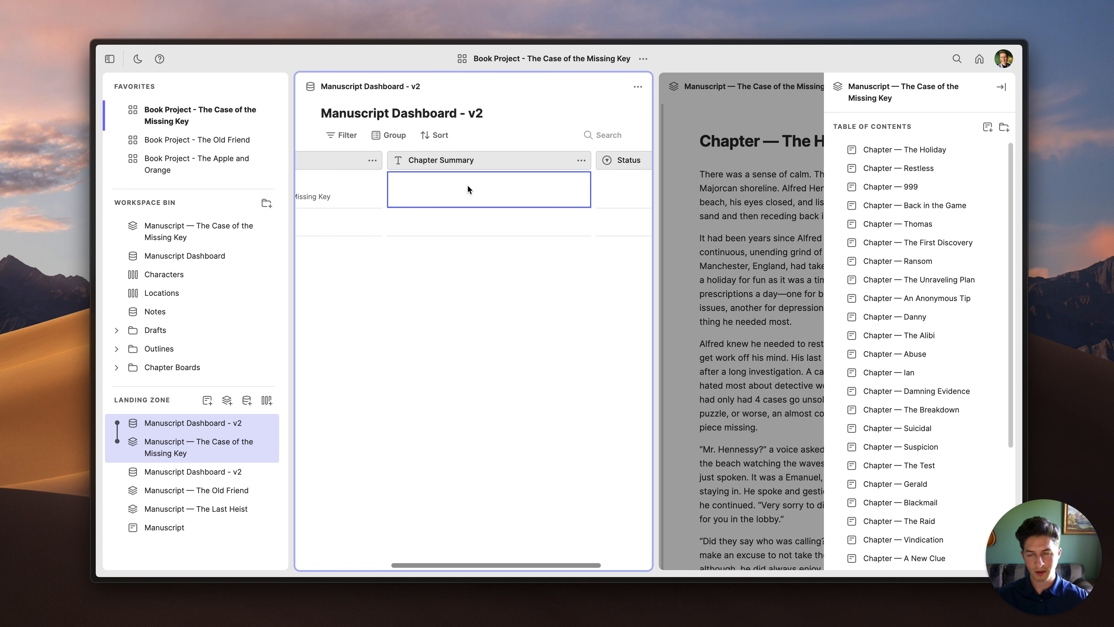
text(This is the)
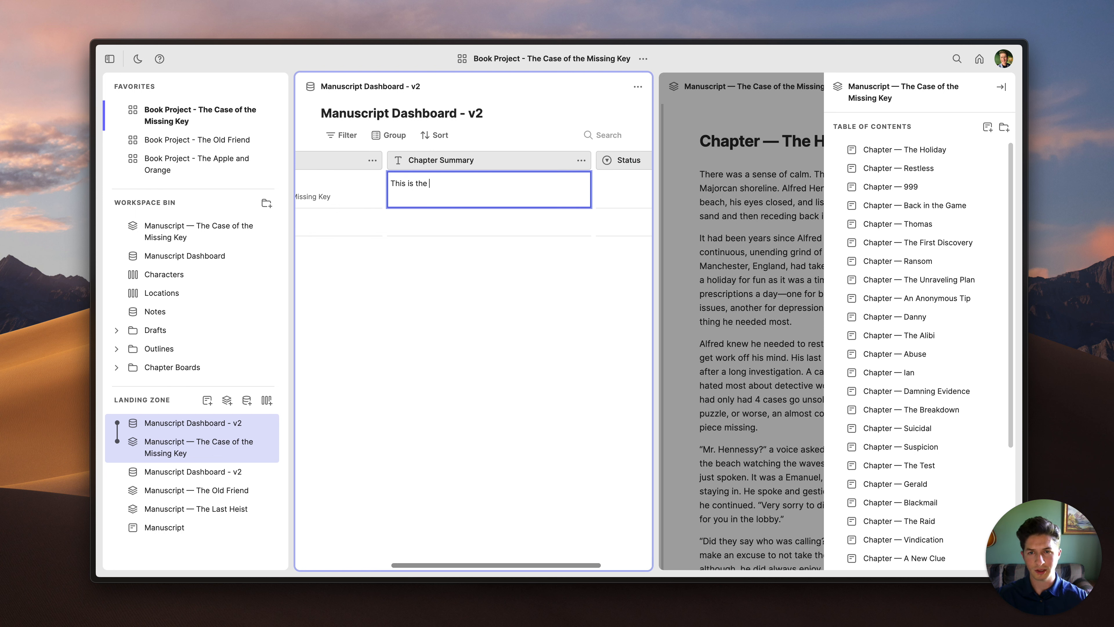
text( chapter summary)
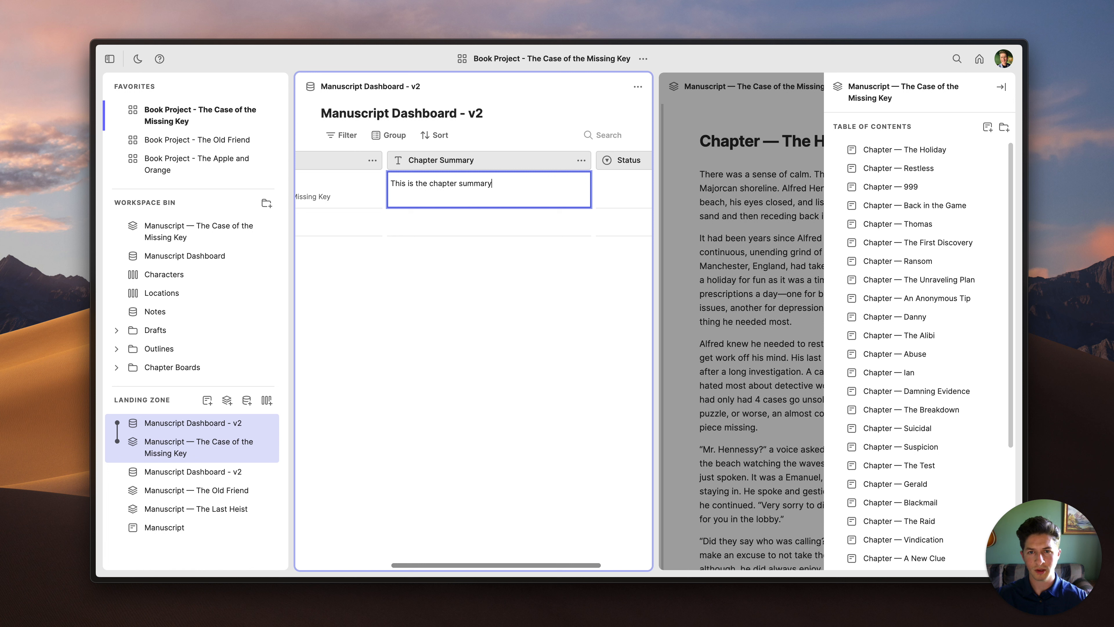
Step: Set the Status of Chapter — The Holiday to Writing in Manuscript Dashboard - v2
scroll(541, 186, right, 2)
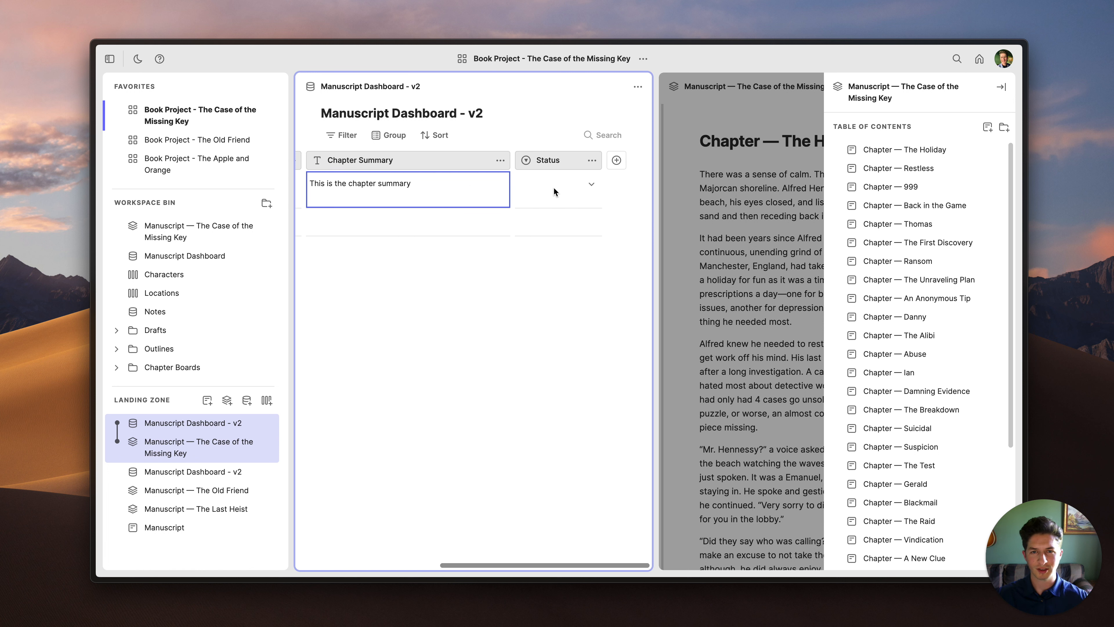
click(554, 187)
click(554, 187)
key(Down)
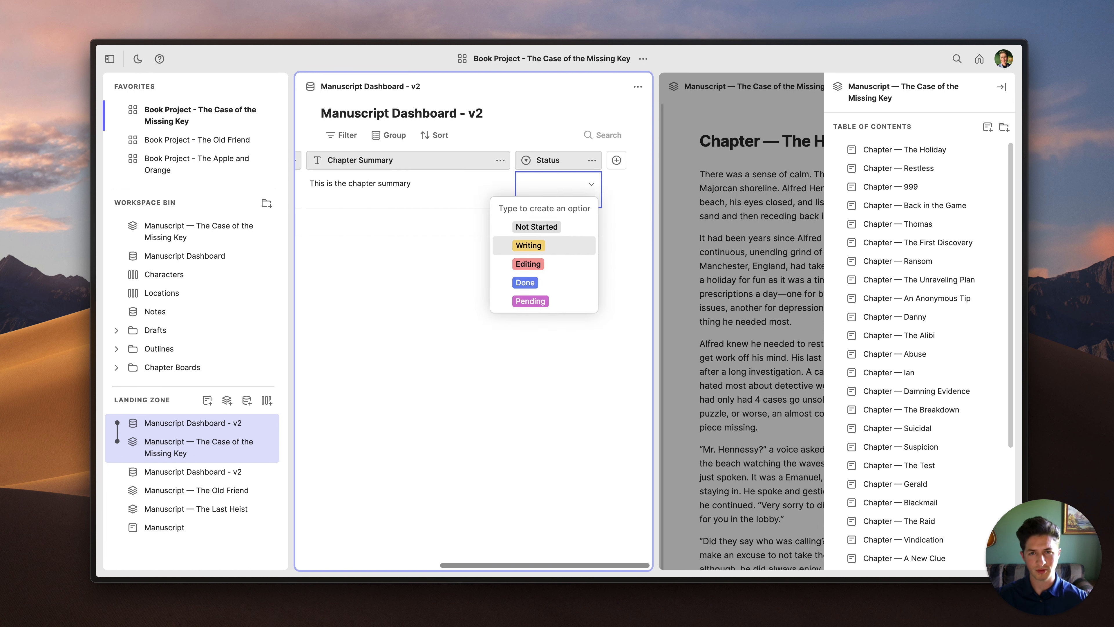
key(Return)
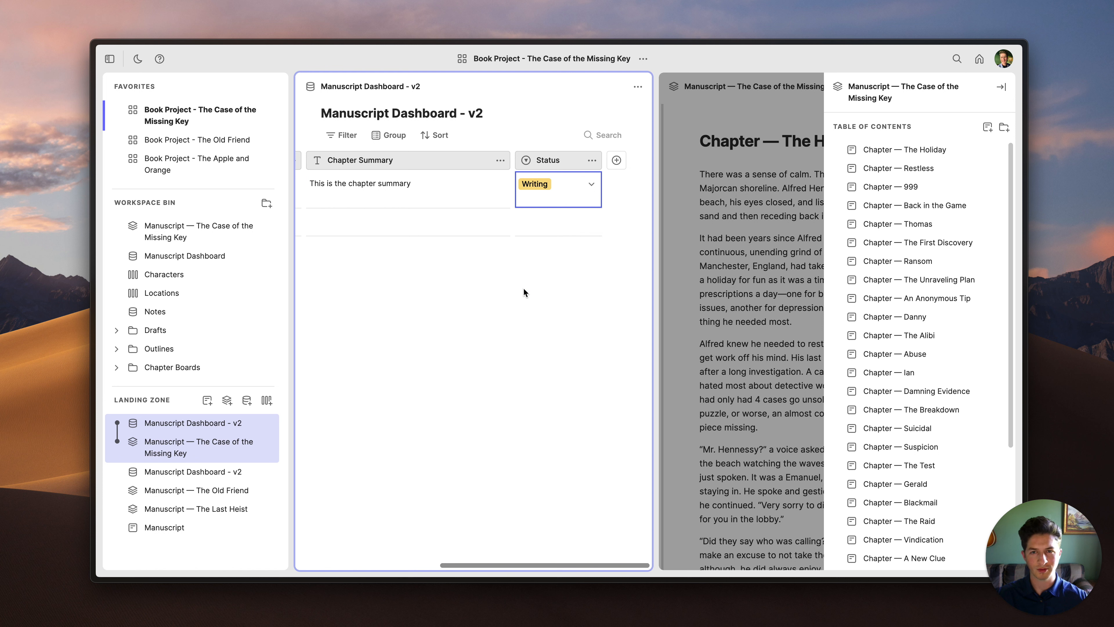
Step: Add a row named "Chapter — The Big Plan" below Chapter — The Holiday in the dashboard
scroll(490, 235, left, 5)
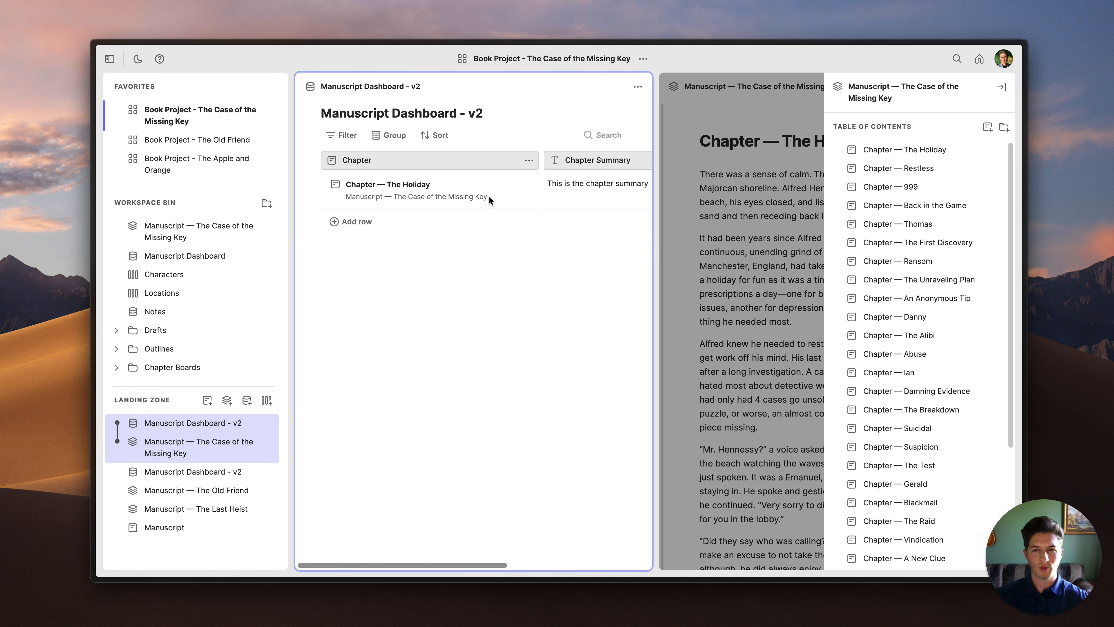
click(364, 223)
text(Chapter — The)
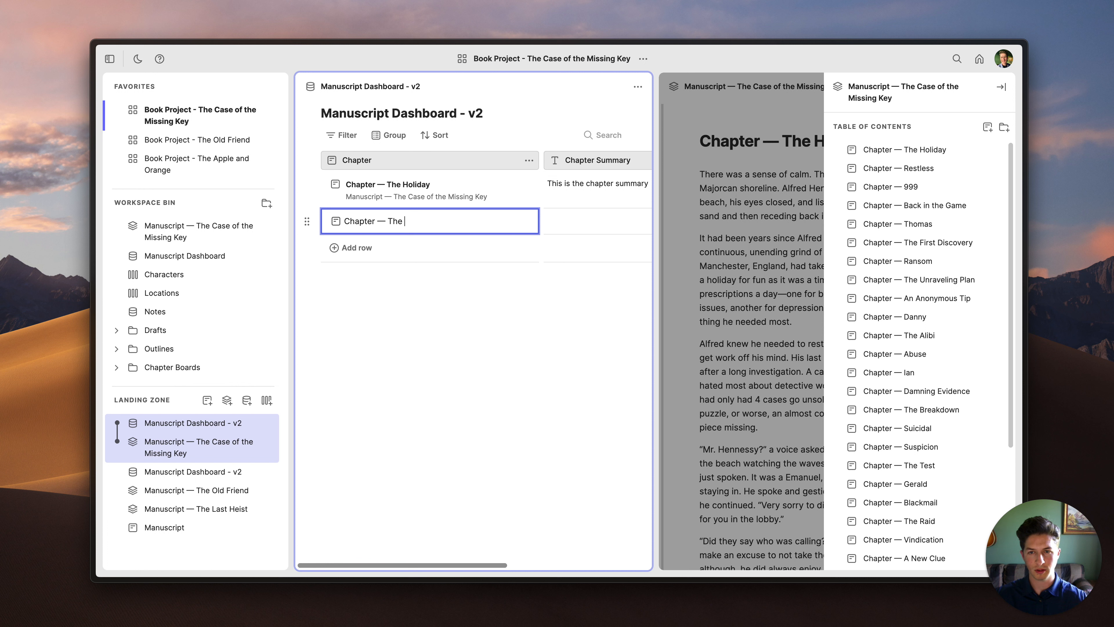
text( Big Plan)
key(Return)
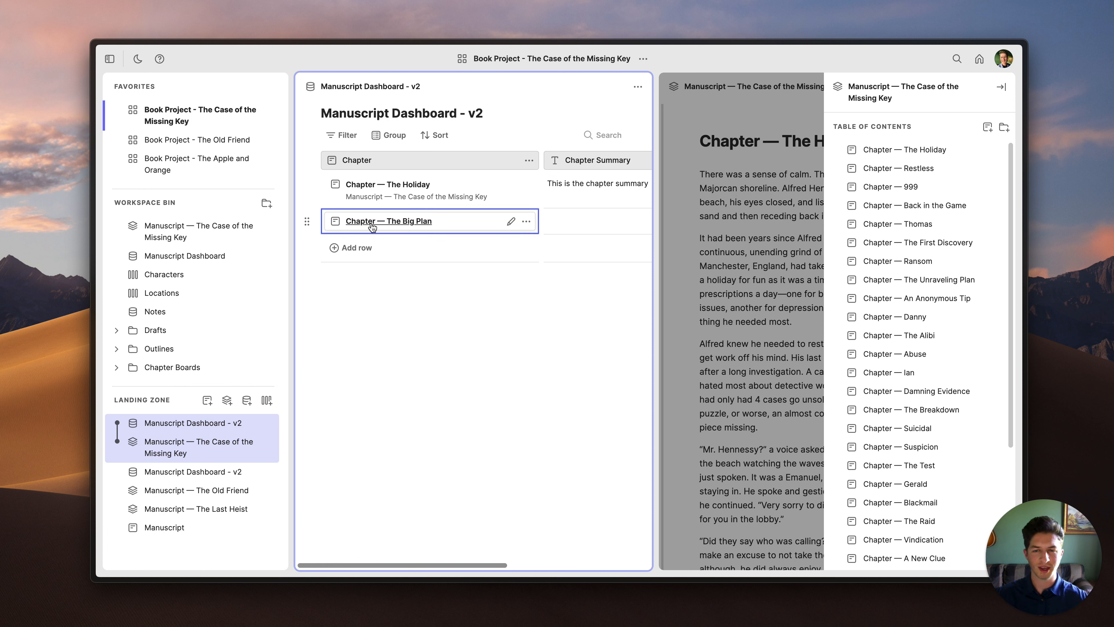
Step: Insert Chapter — The Big Plan into the manuscript's table of contents between Chapter — Ransom and Chapter — The Unraveling Plan
drag(365, 226, 910, 270)
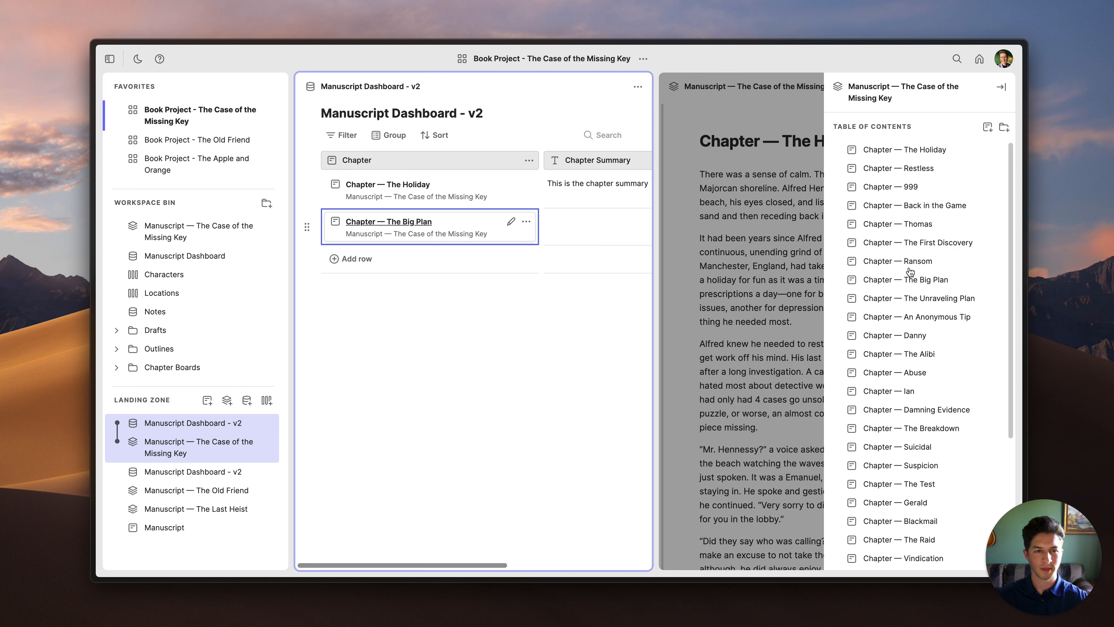
scroll(516, 246, right, 5)
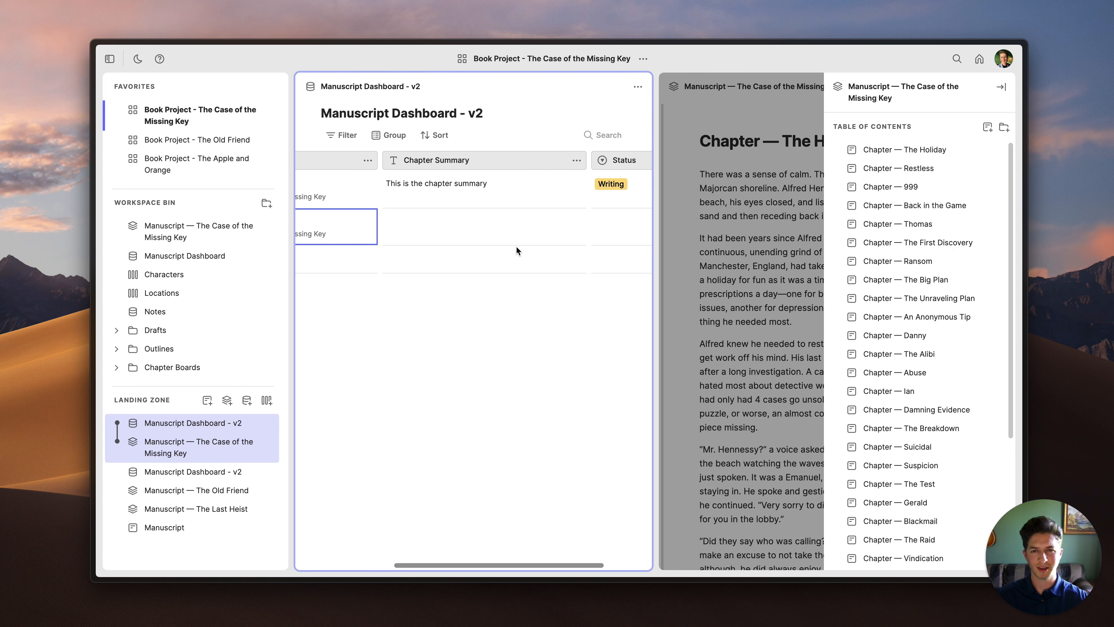
scroll(397, 229, right, 2)
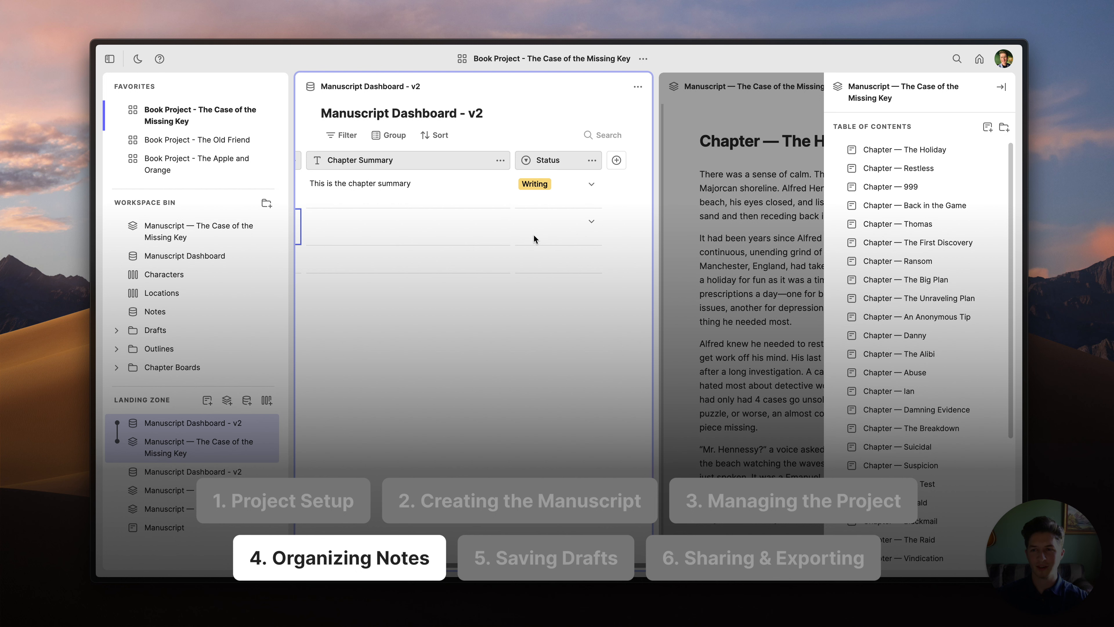
Step: Open the Notes database and filter it to records whose Characters field has any of the first listed character
click(177, 316)
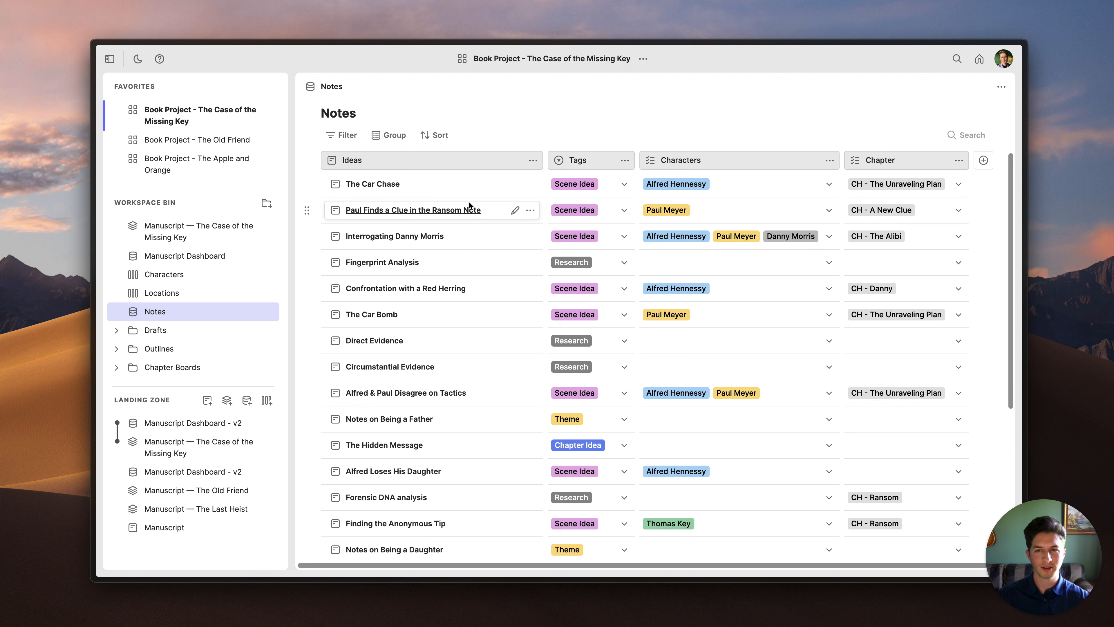
click(341, 136)
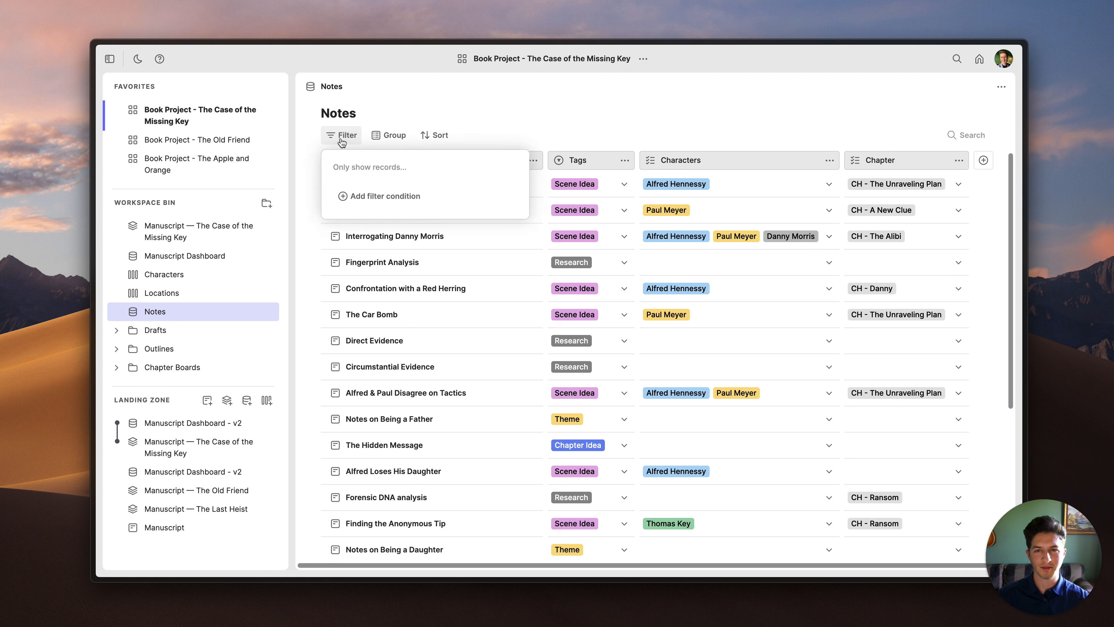
click(366, 195)
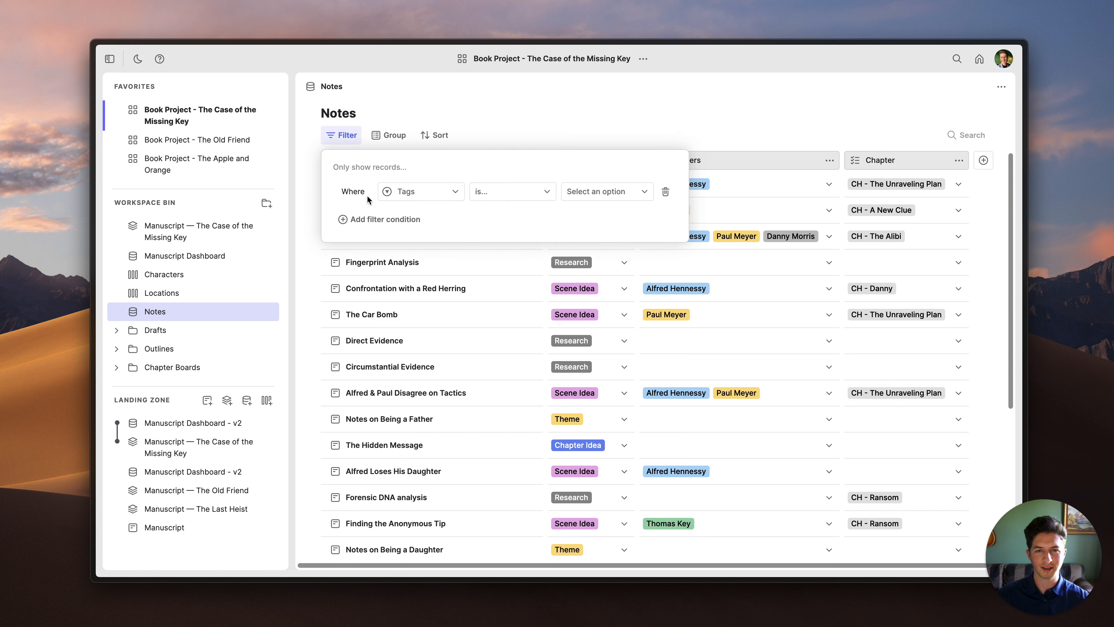
click(427, 192)
click(424, 255)
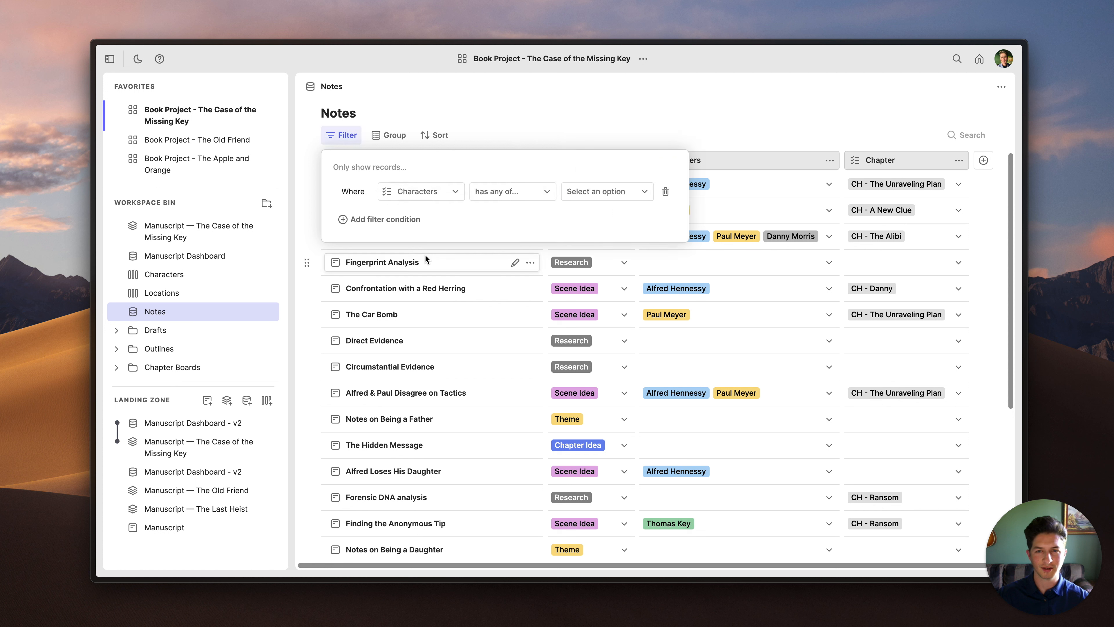
click(588, 198)
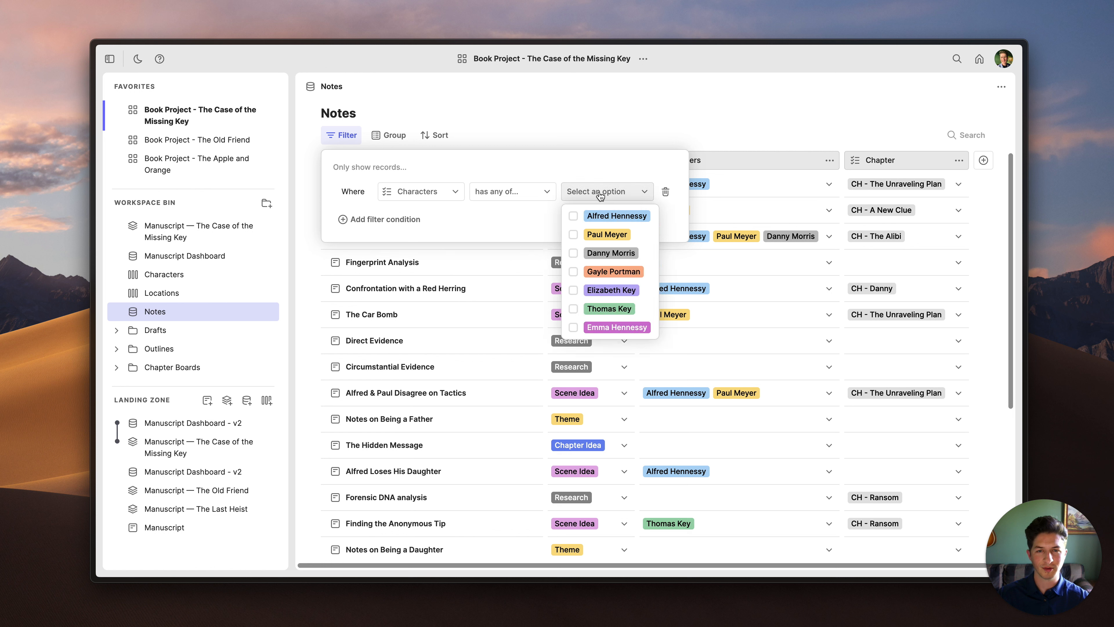
click(605, 218)
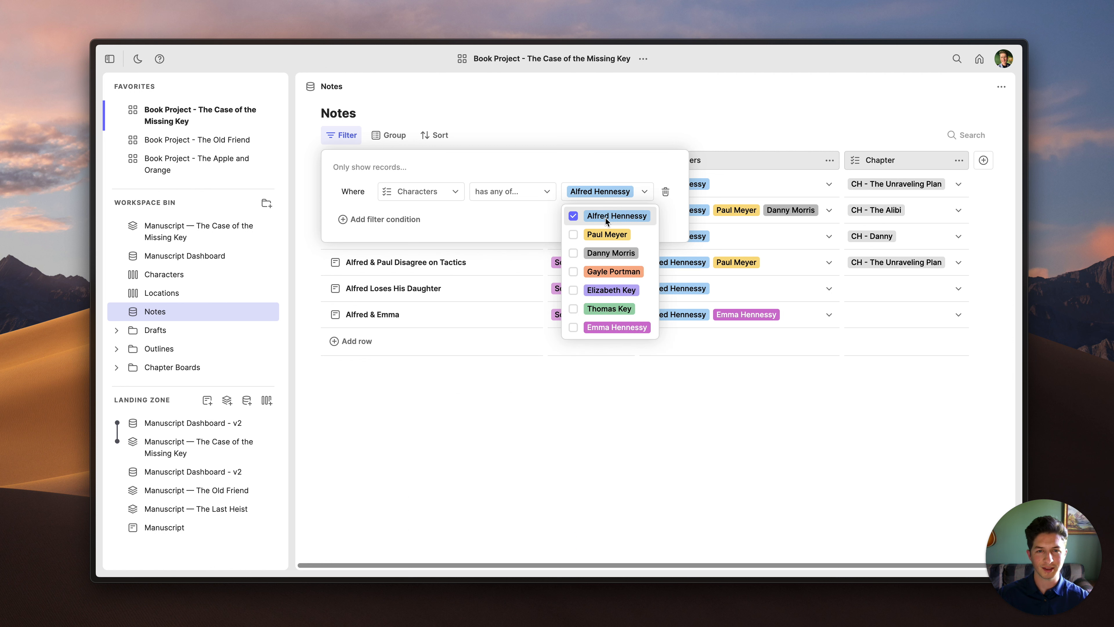
click(639, 123)
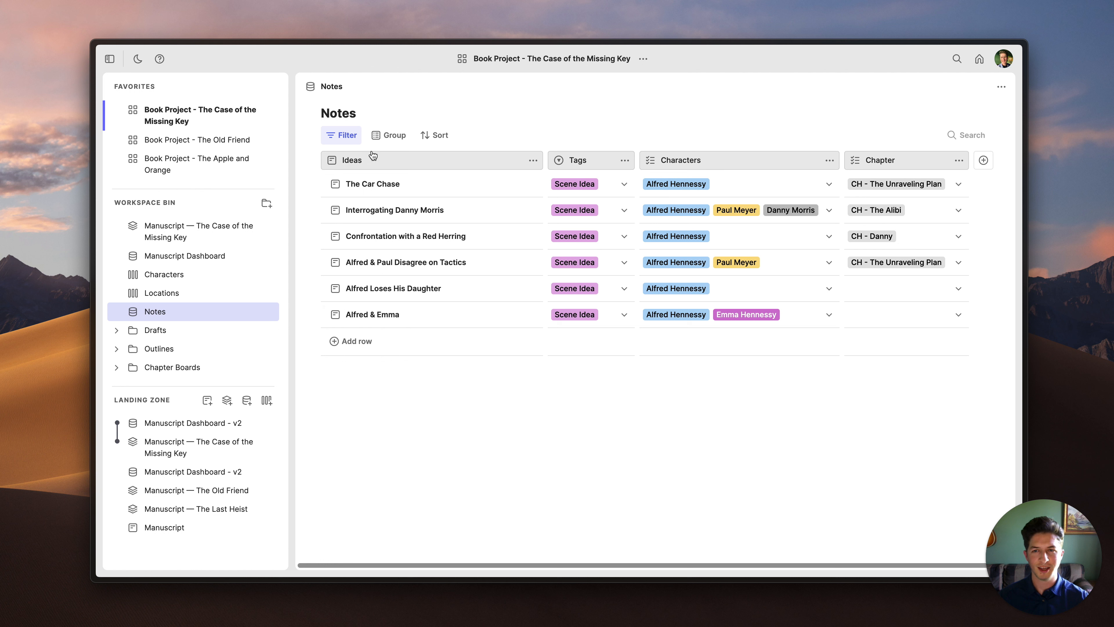
Step: Remove the Characters filter condition from the Notes database
click(356, 142)
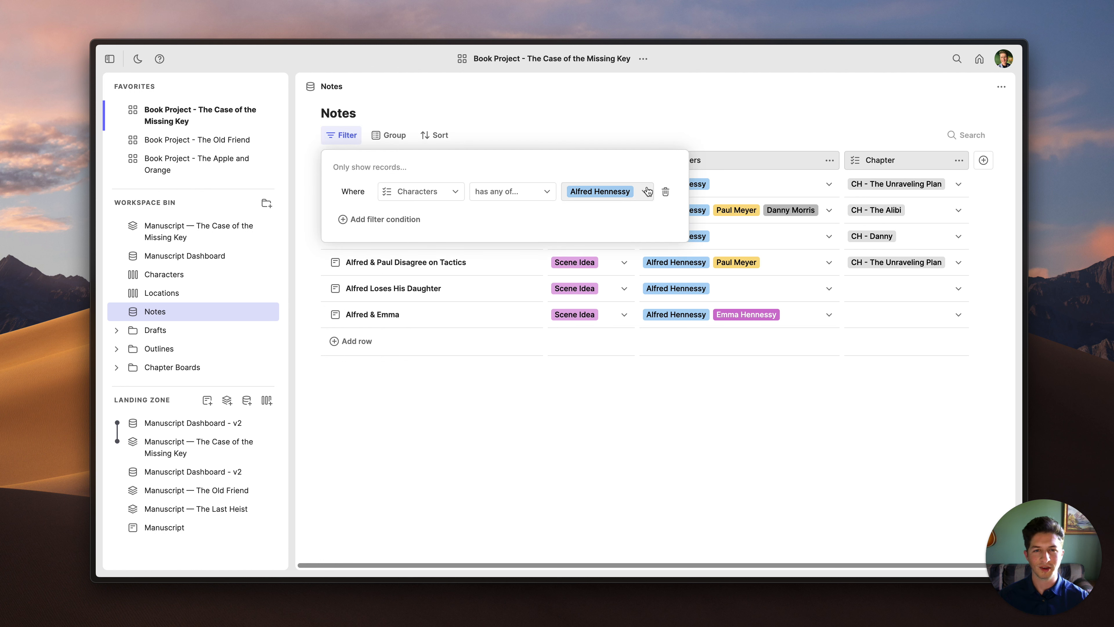
click(666, 192)
click(677, 126)
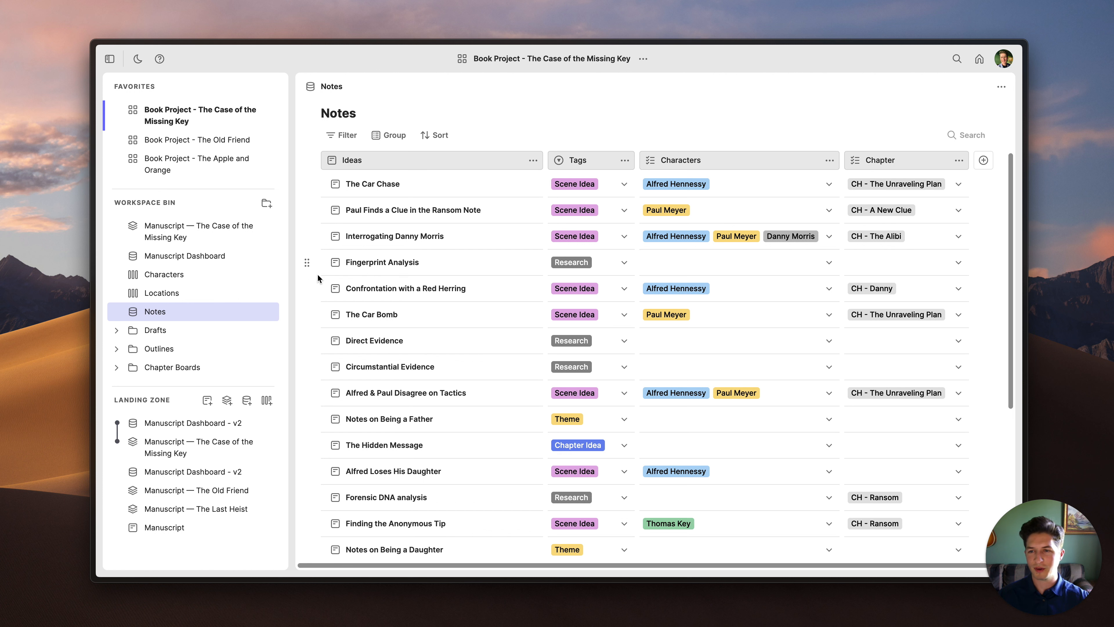
Step: Open the Characters board, look through its profiles, and go to the first character from the board contents
click(197, 278)
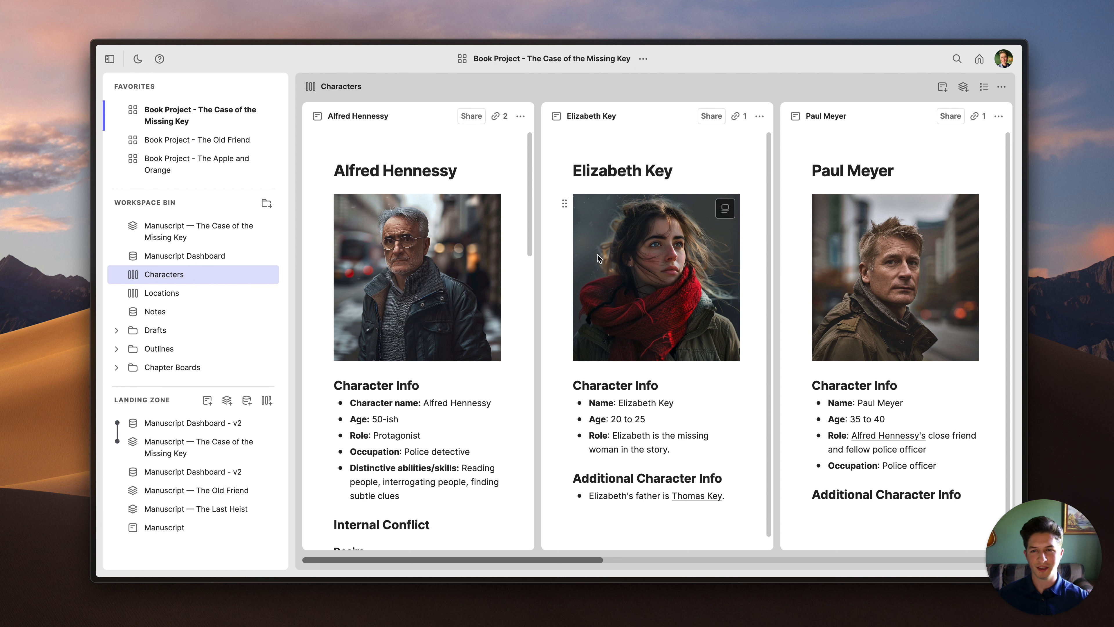
scroll(619, 261, right, 15)
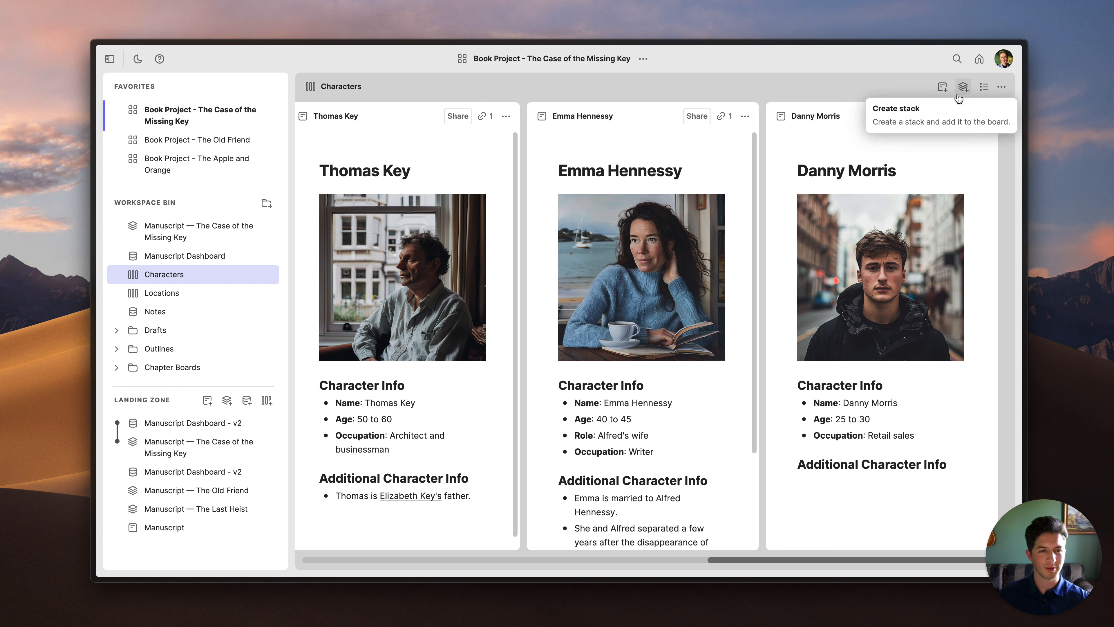
click(984, 88)
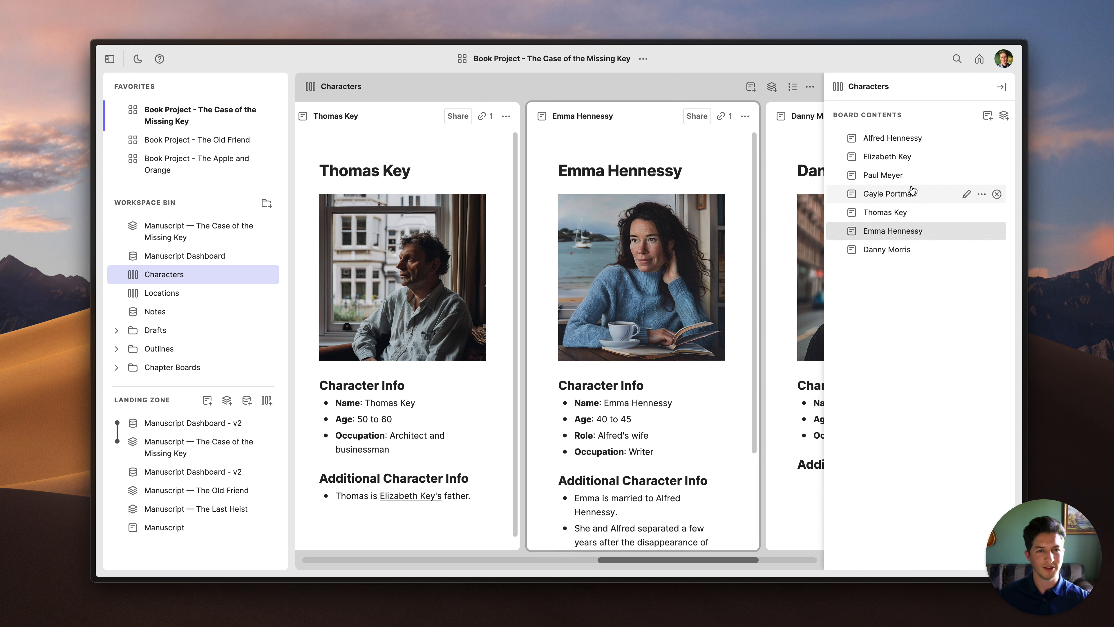
click(915, 140)
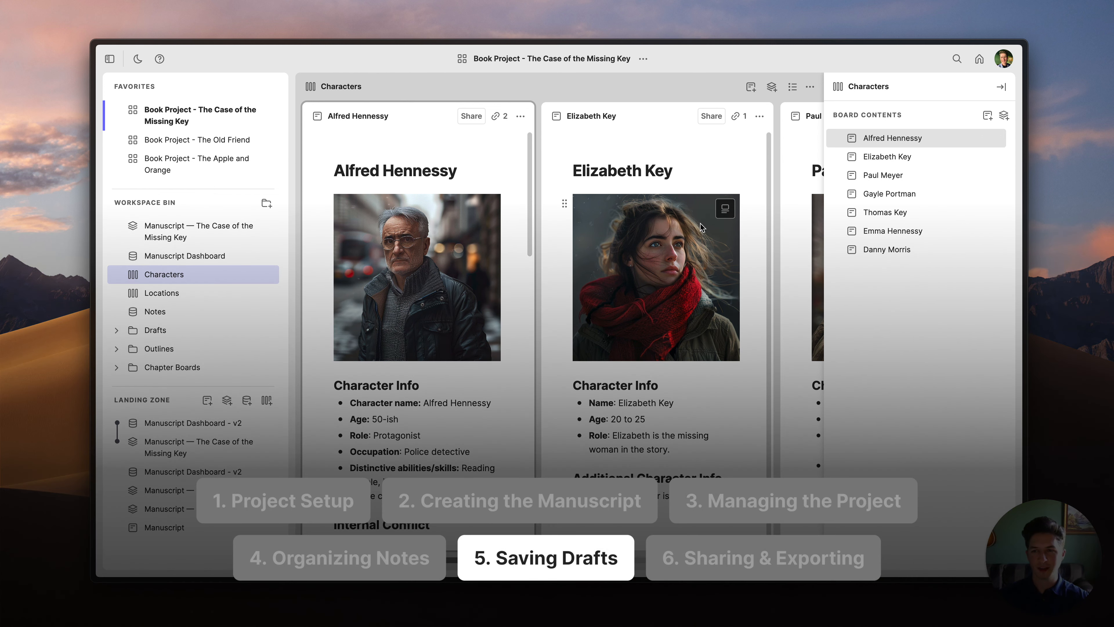
Step: Duplicate the Manuscript — The Case of the Missing Key stack as a page and look through the copy
click(194, 237)
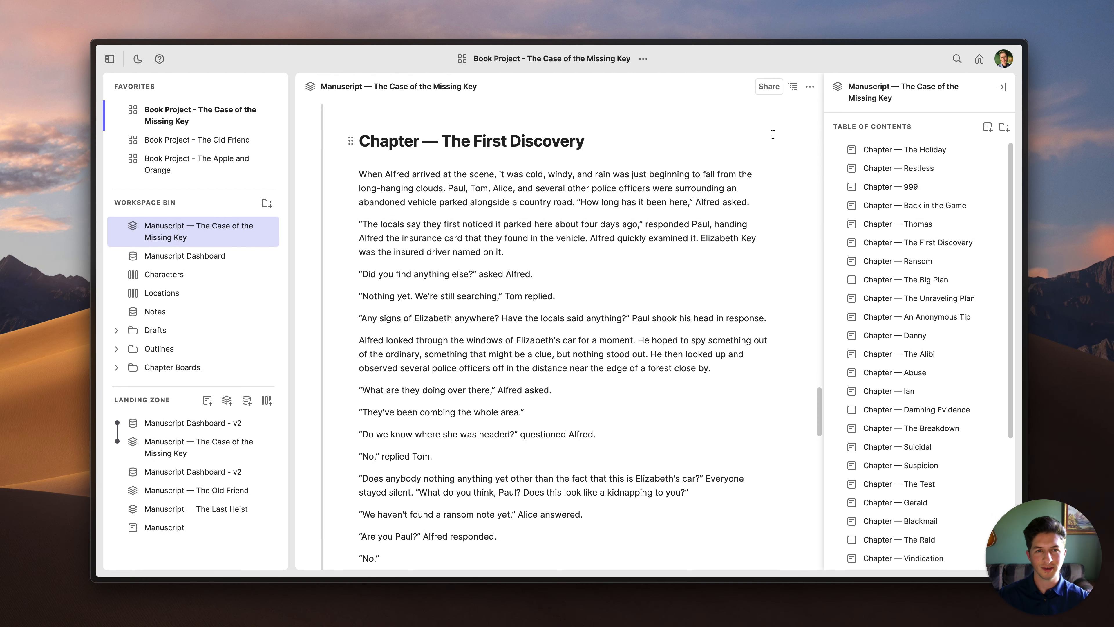
click(810, 88)
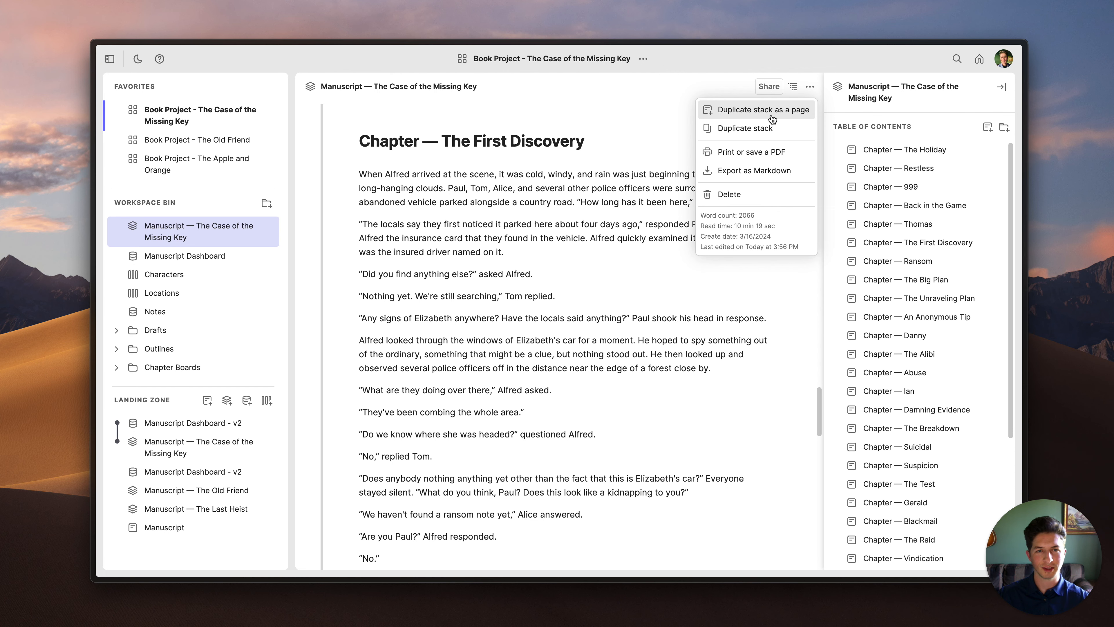
click(763, 110)
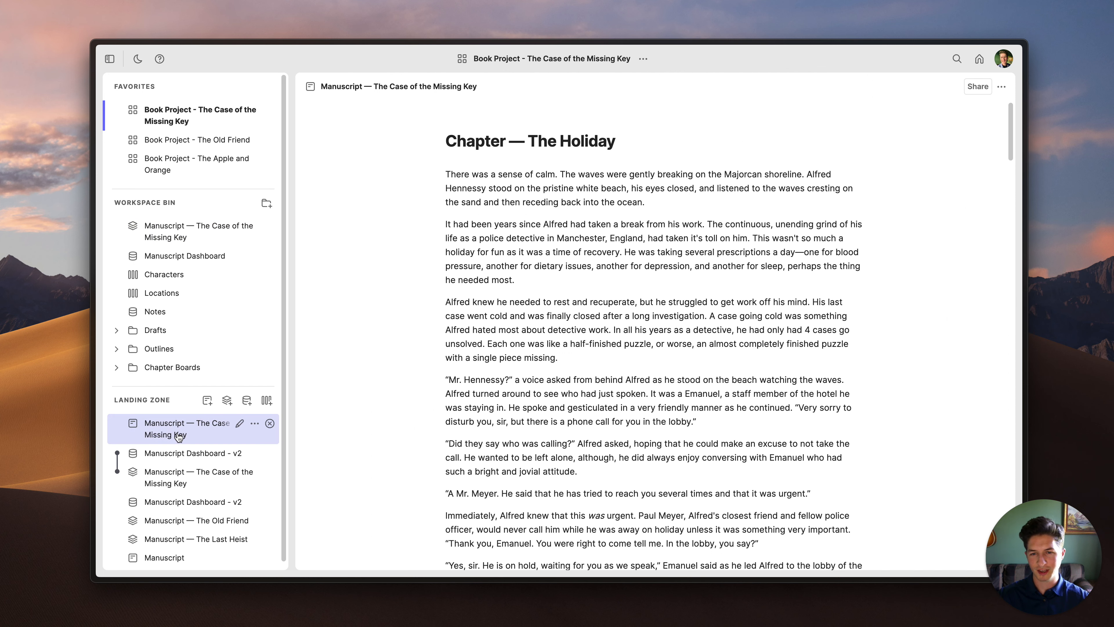
scroll(547, 300, down, 20)
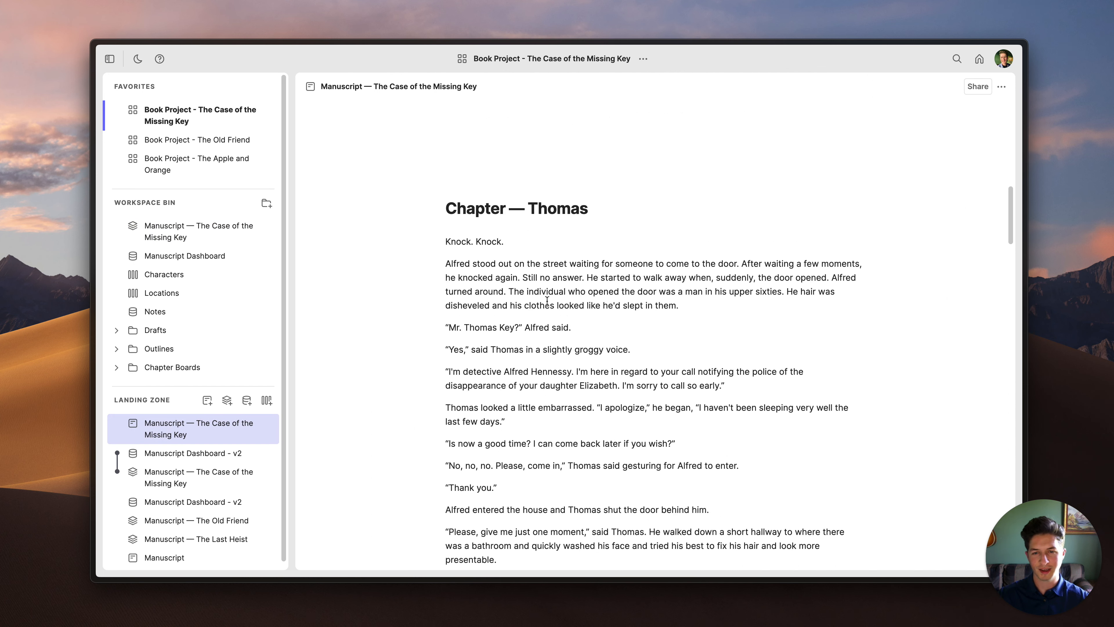
scroll(546, 301, down, 2)
scroll(547, 301, up, 20)
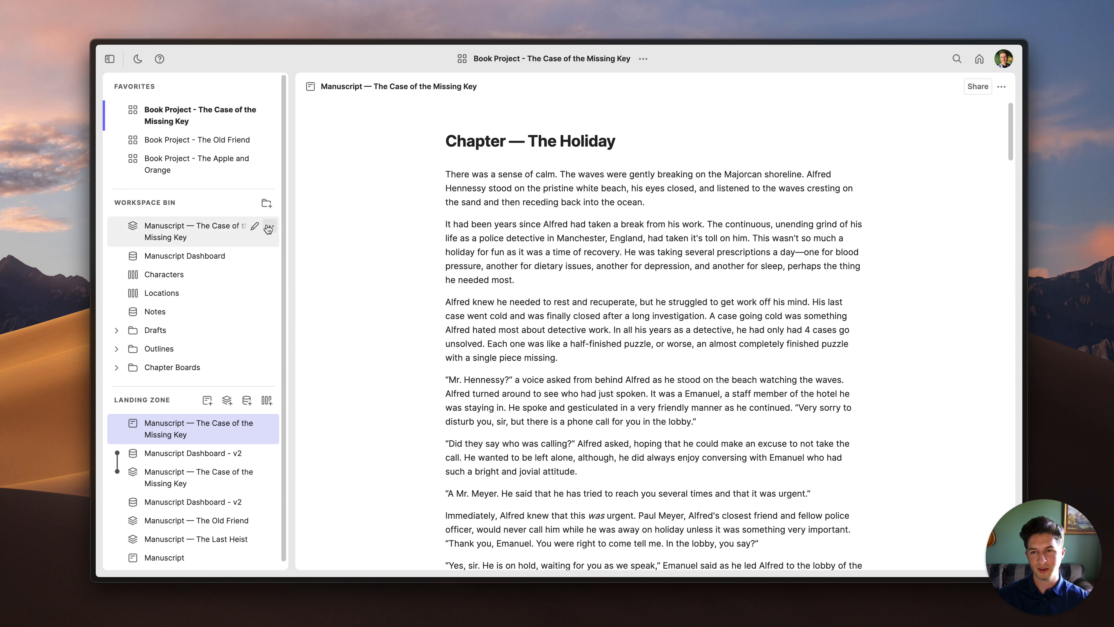
Step: Open the original Manuscript Dashboard database and preview Chapter — The Holiday beside it
click(269, 225)
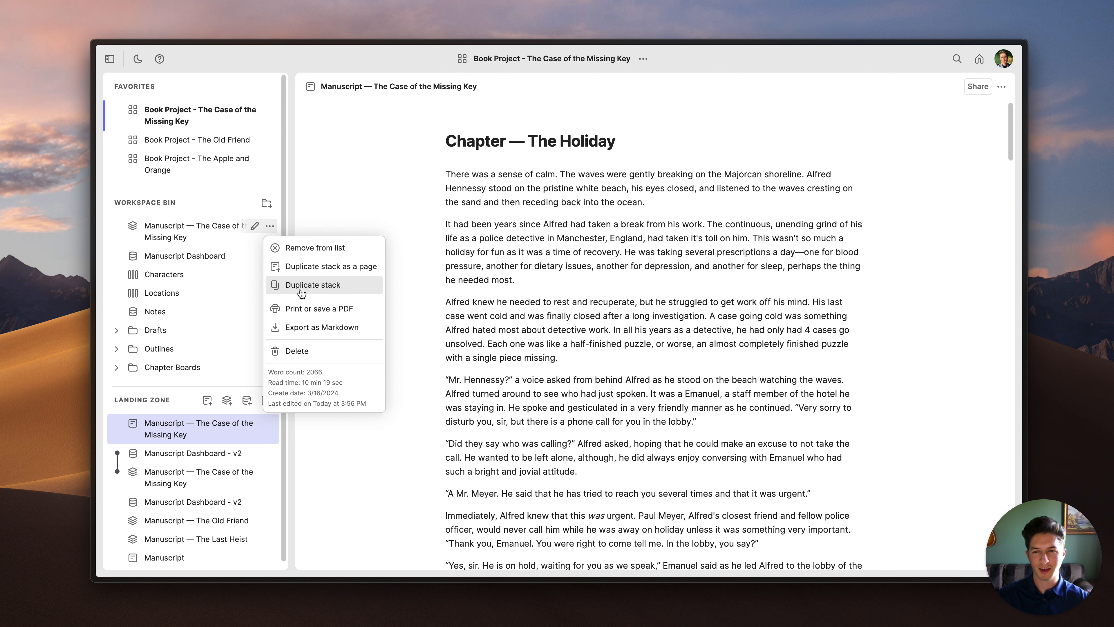
click(226, 256)
click(400, 188)
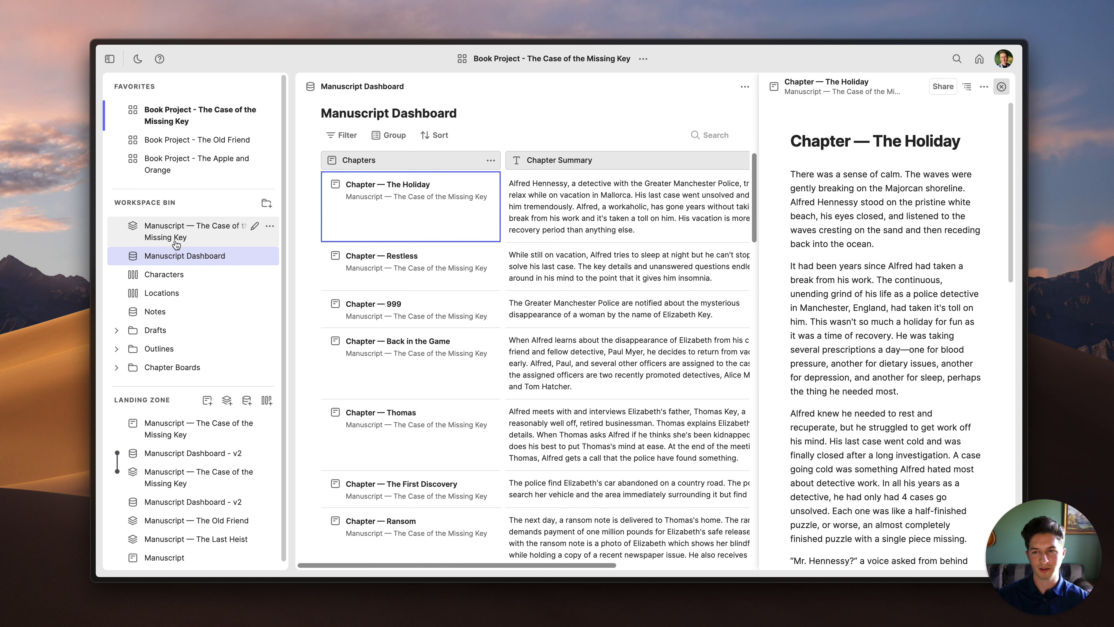
click(1001, 86)
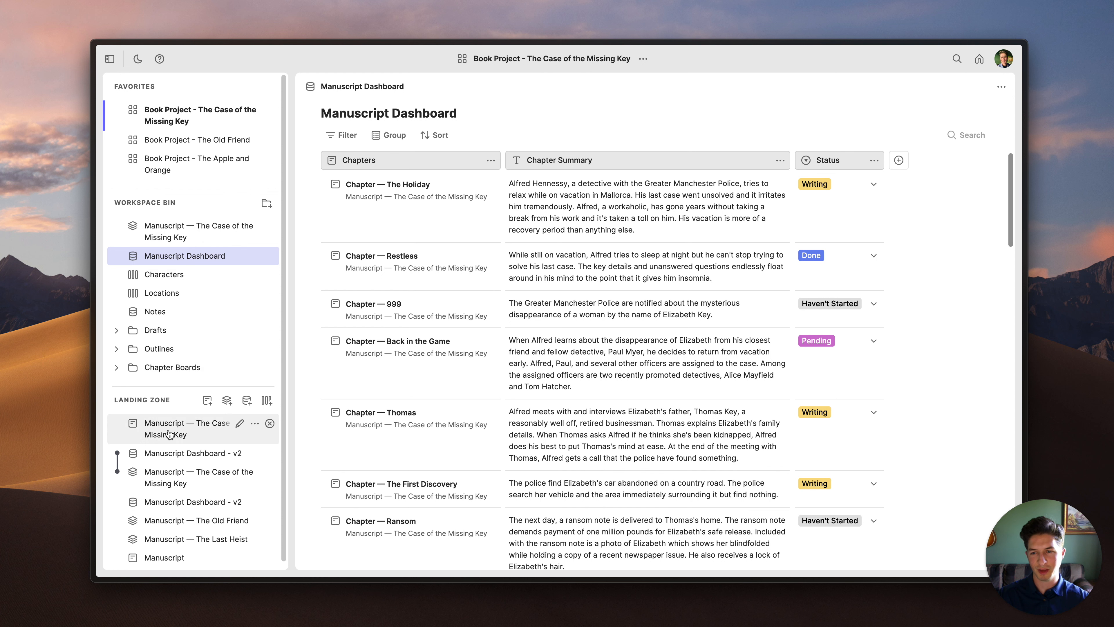
Step: Move the duplicated Manuscript — The Case of the Missing Key page from the landing zone into the Drafts folder
drag(176, 429, 181, 330)
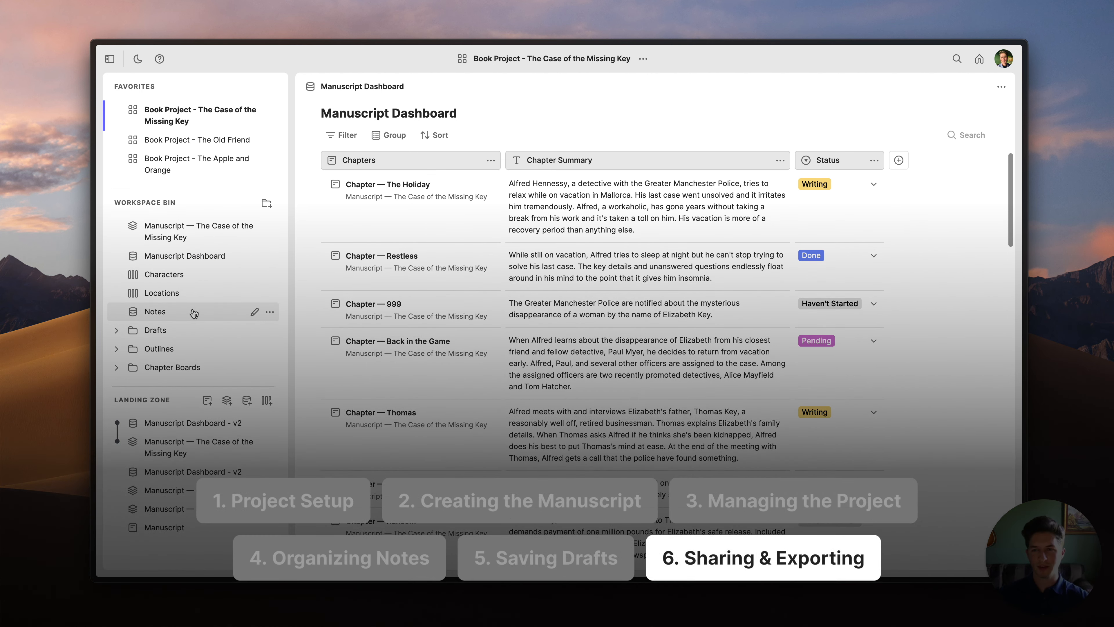
Step: Create a shareable link for Manuscript — The Case of the Missing Key and copy it
click(203, 237)
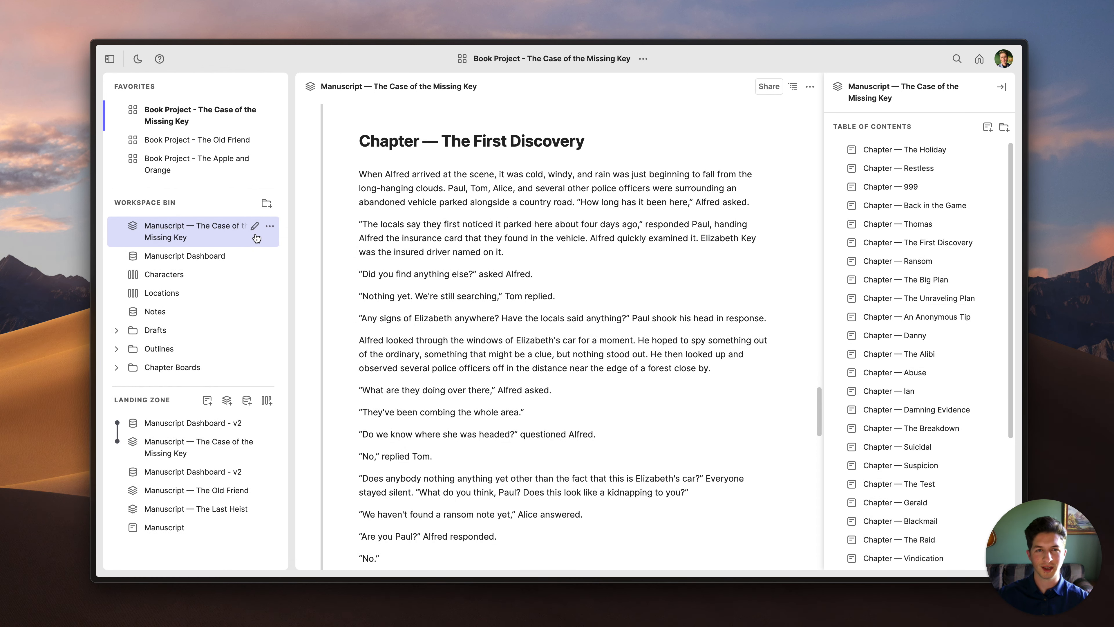
click(771, 89)
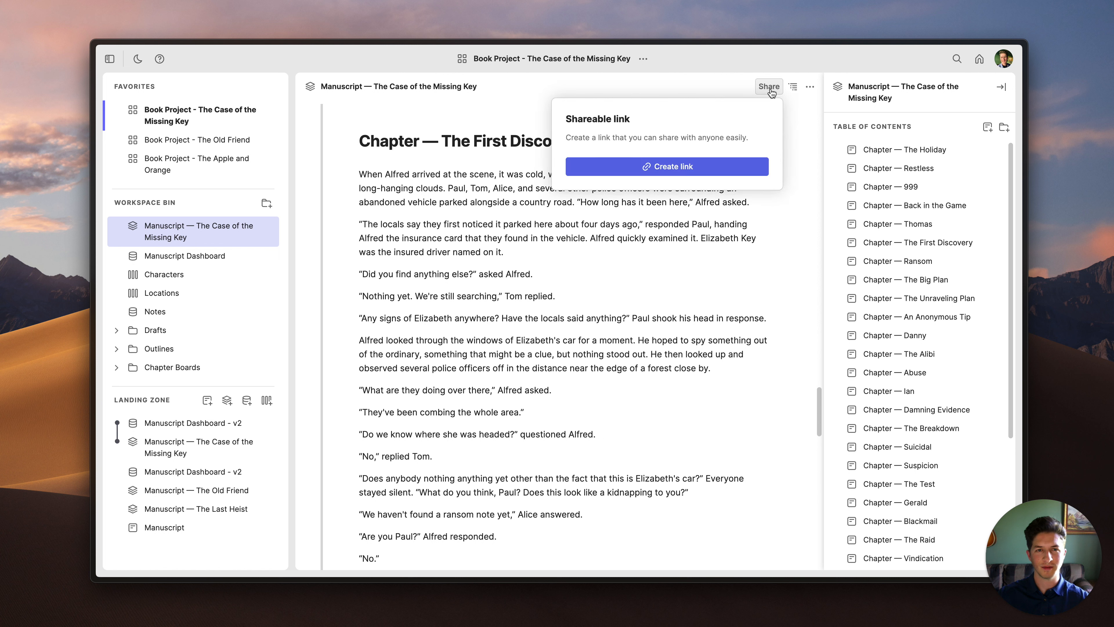
click(657, 170)
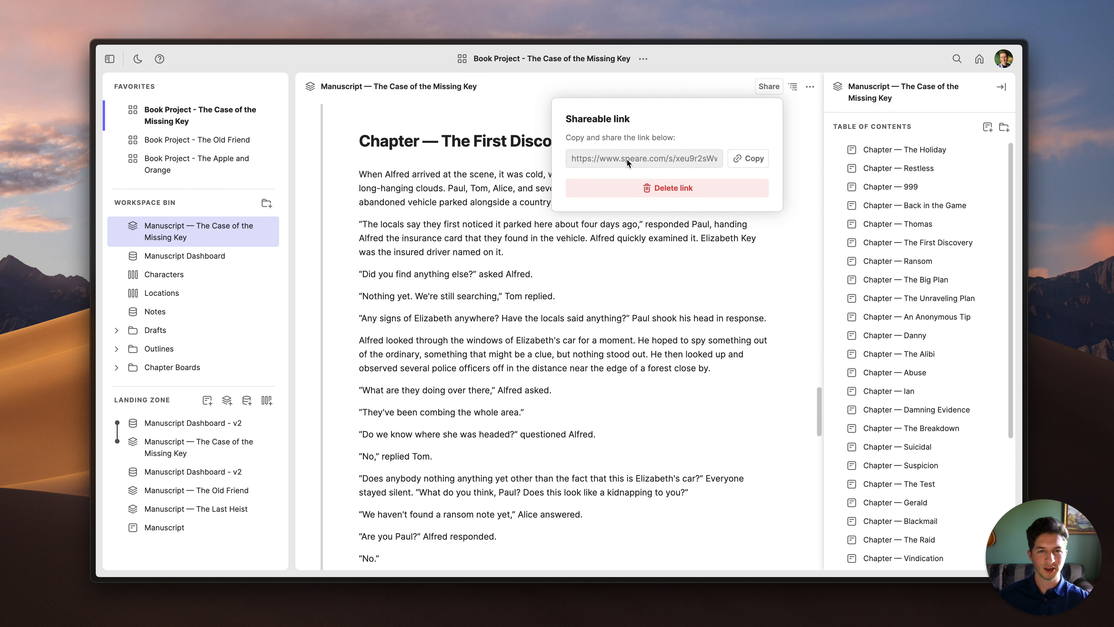
click(747, 159)
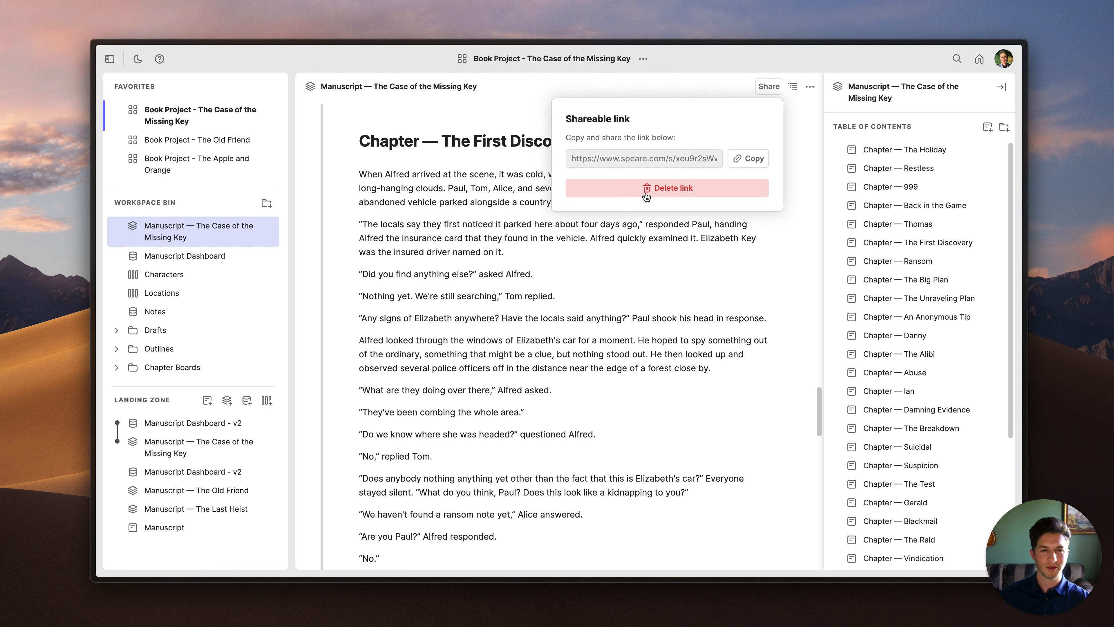
Step: Delete the manuscript's shareable link
click(670, 193)
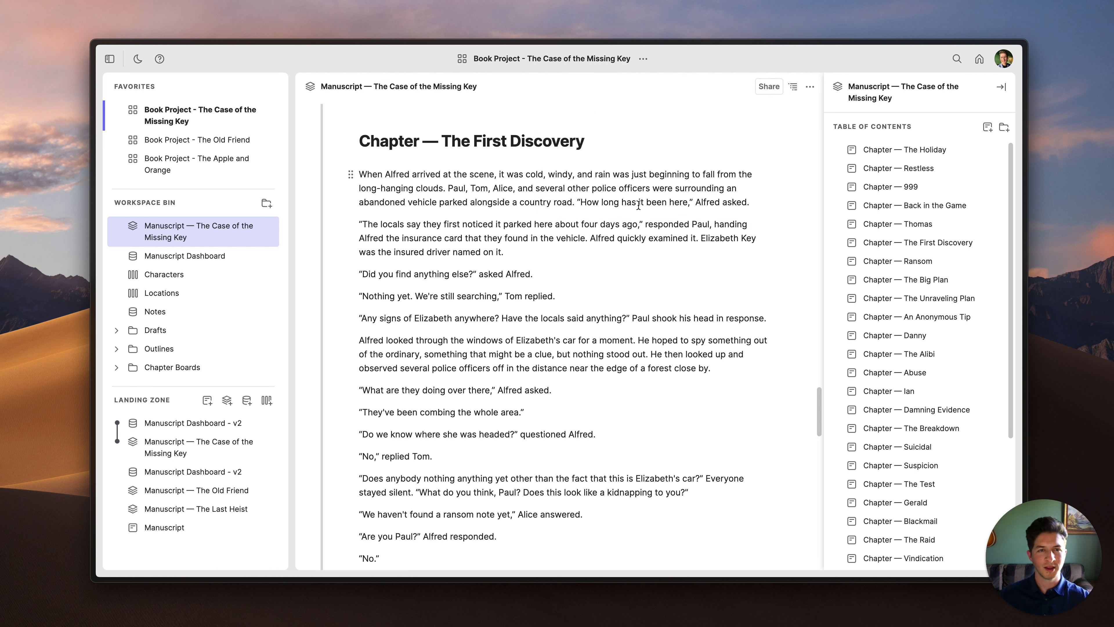
Step: Show the duplicate and export options of Manuscript — The Case of the Missing Key
click(813, 89)
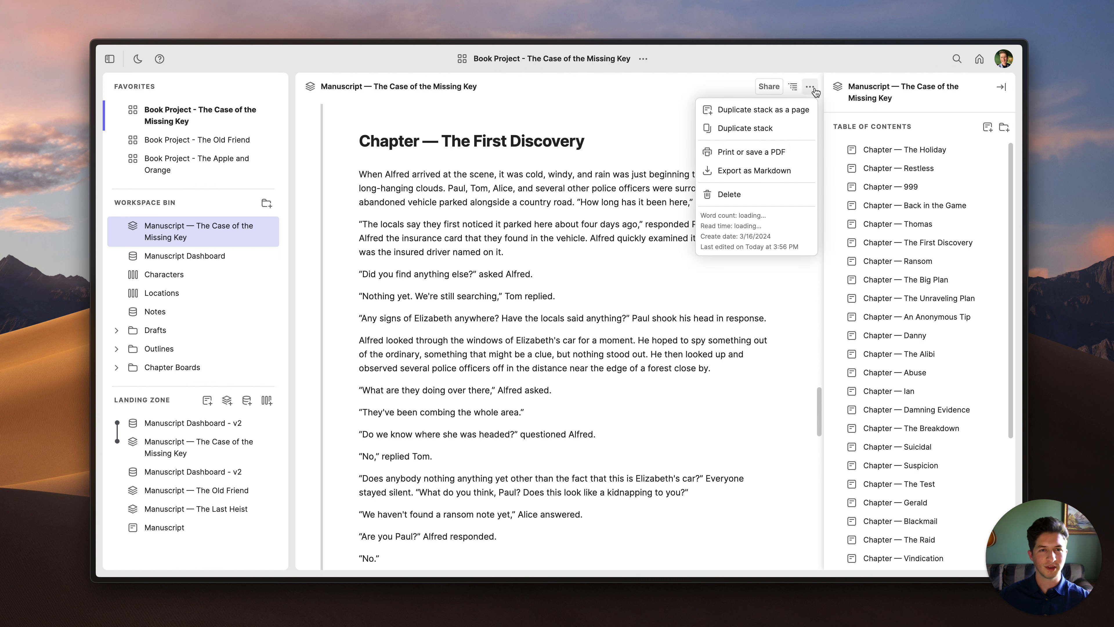